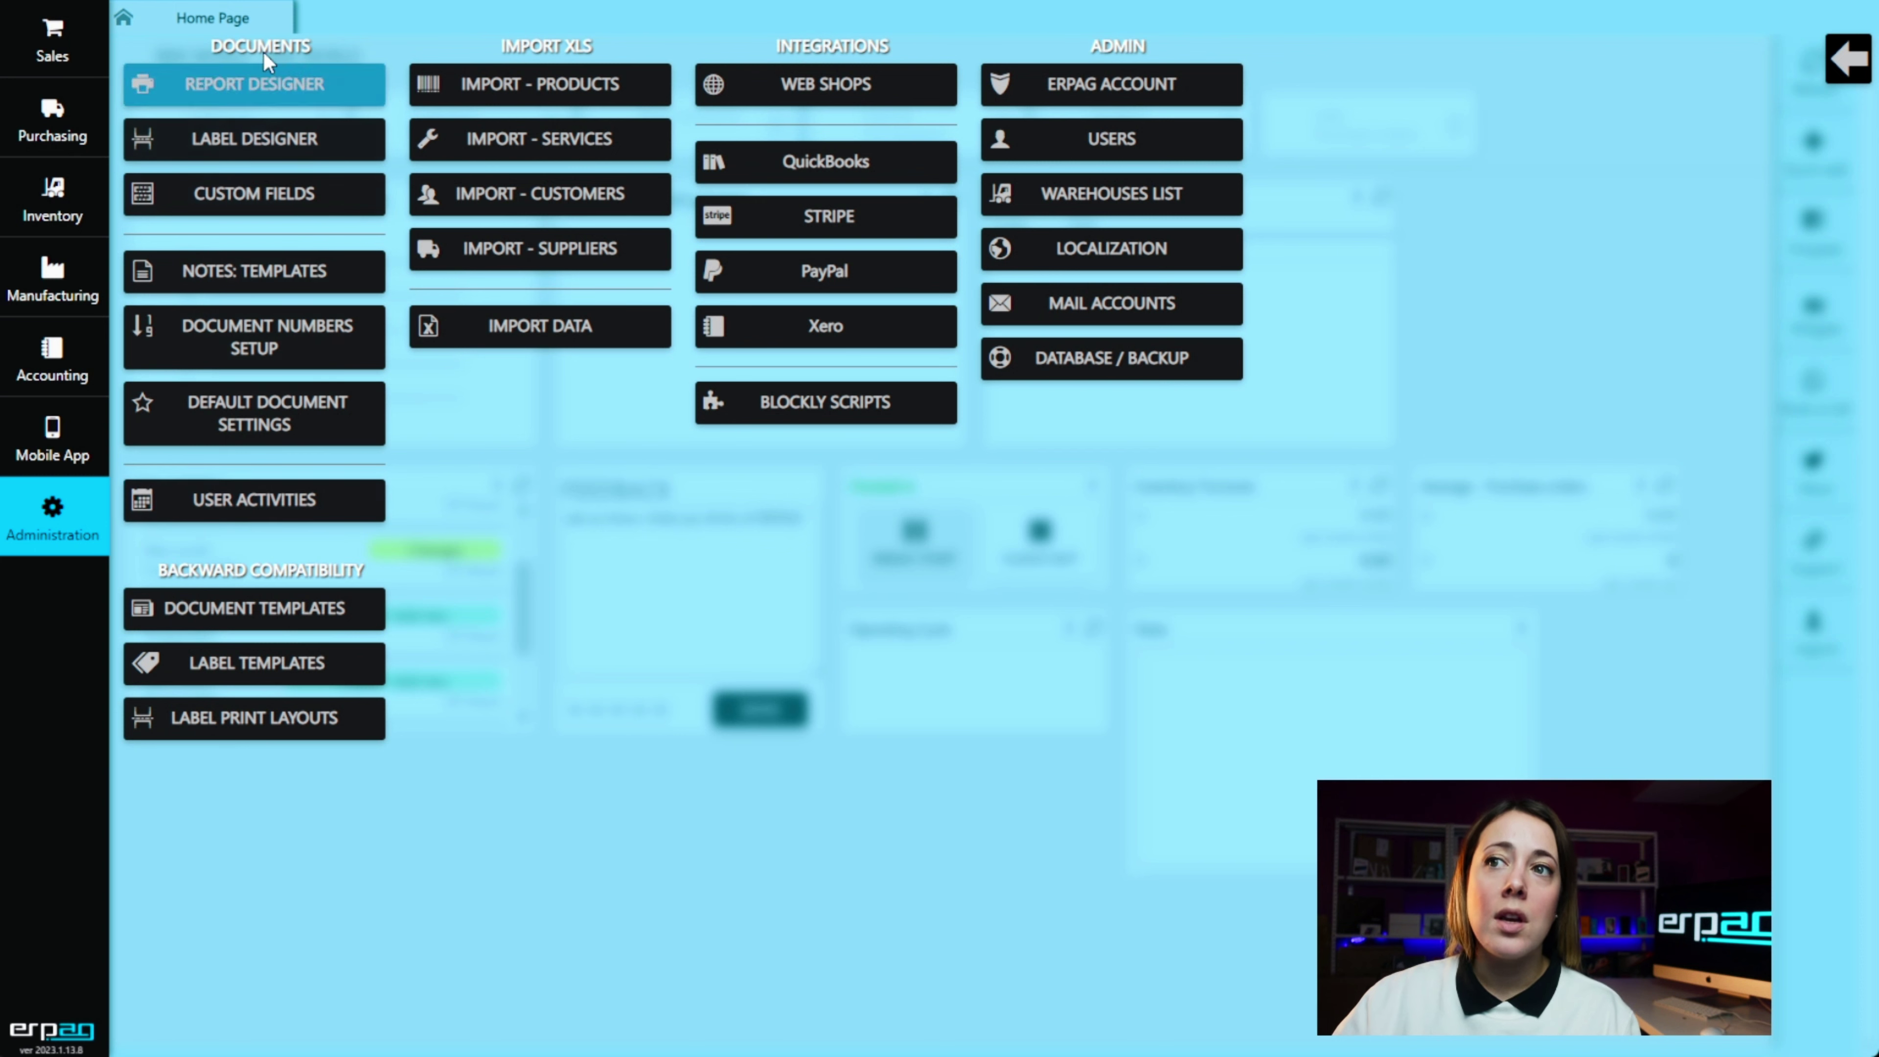
Open the report designer and create a new report for the Sales order document type.
click(250, 96)
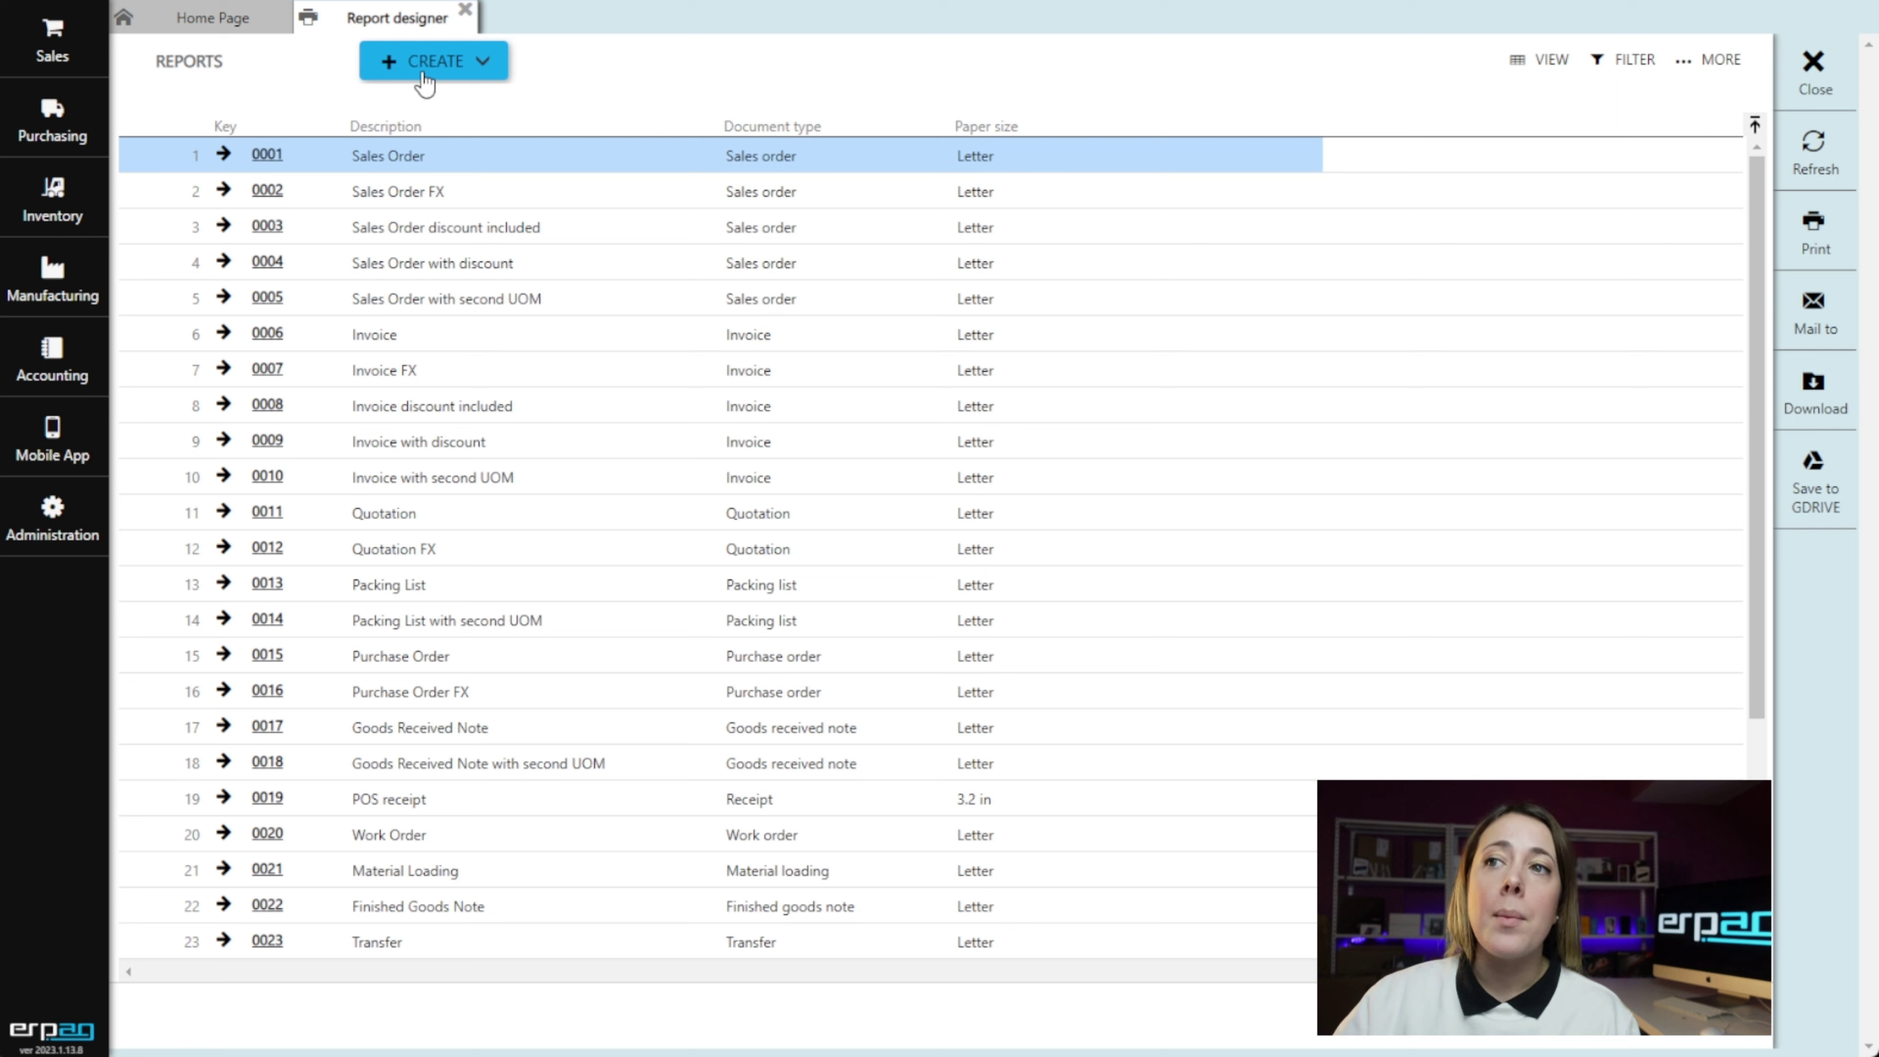
click(466, 72)
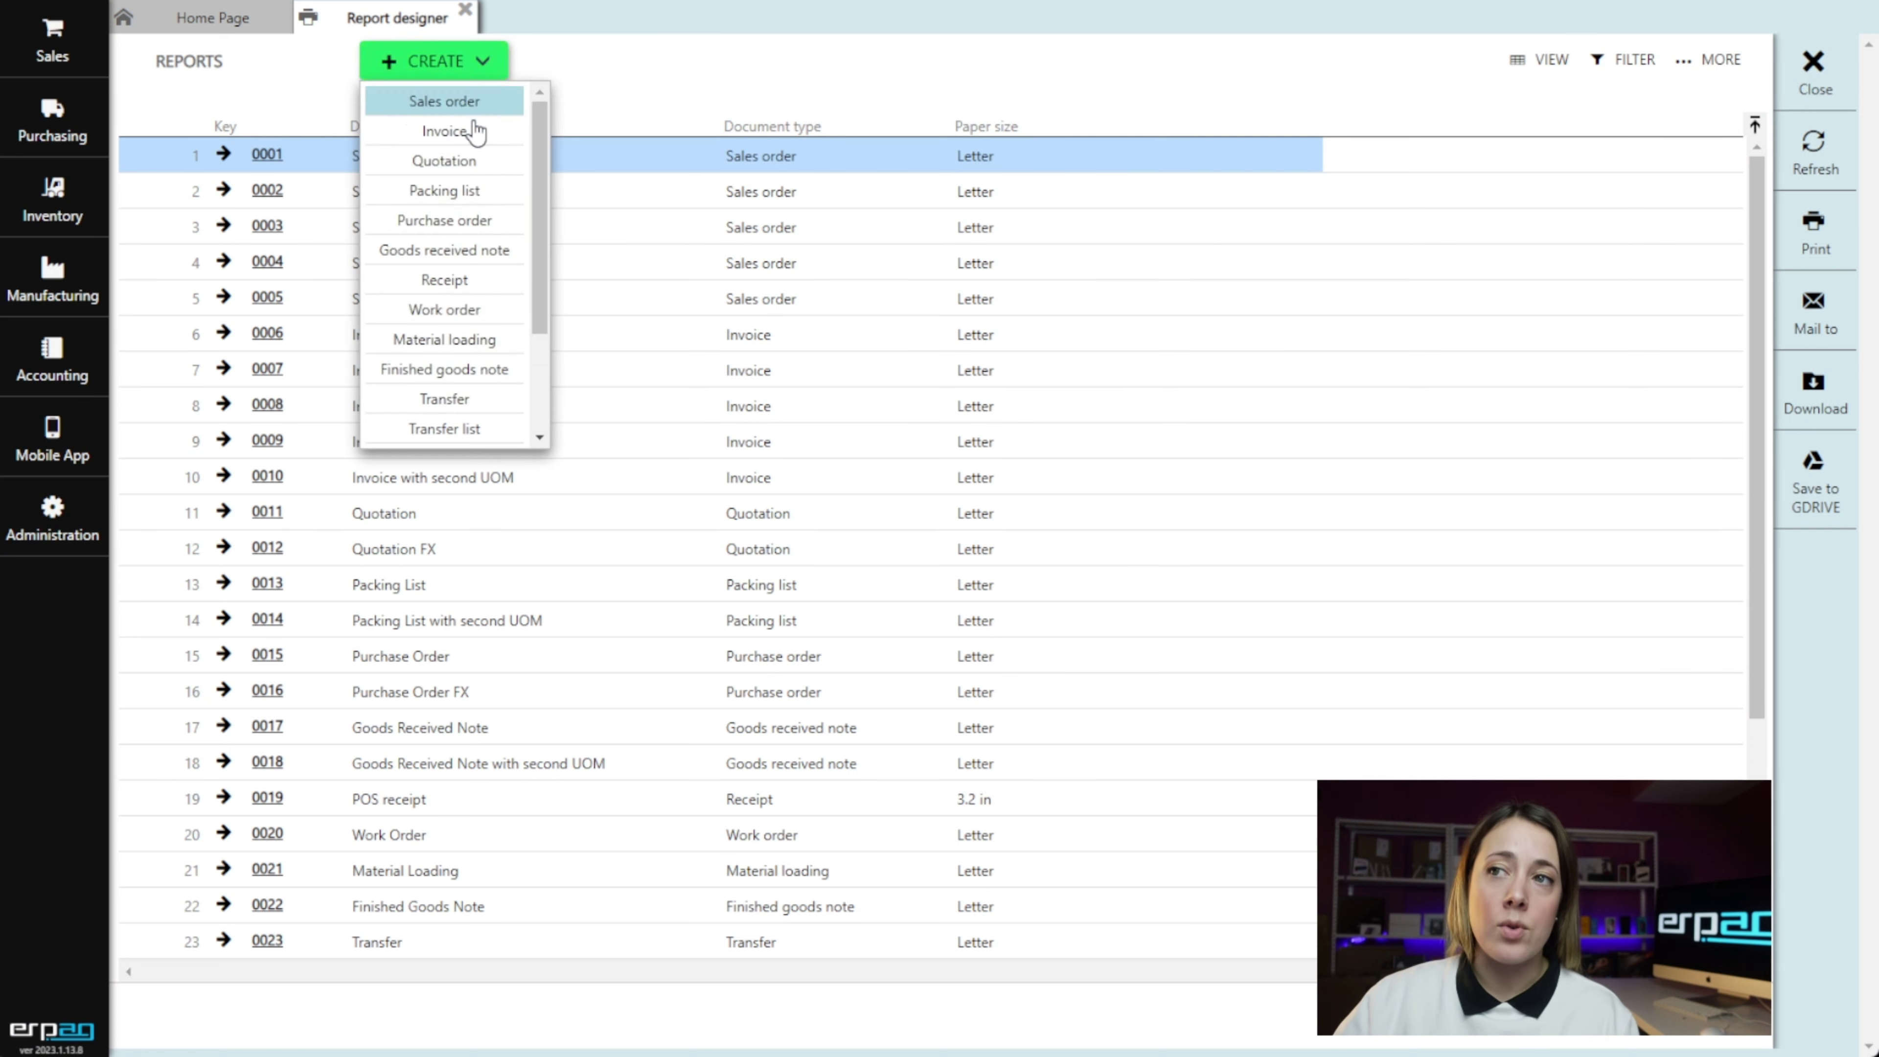
scroll(490, 209, down, 3)
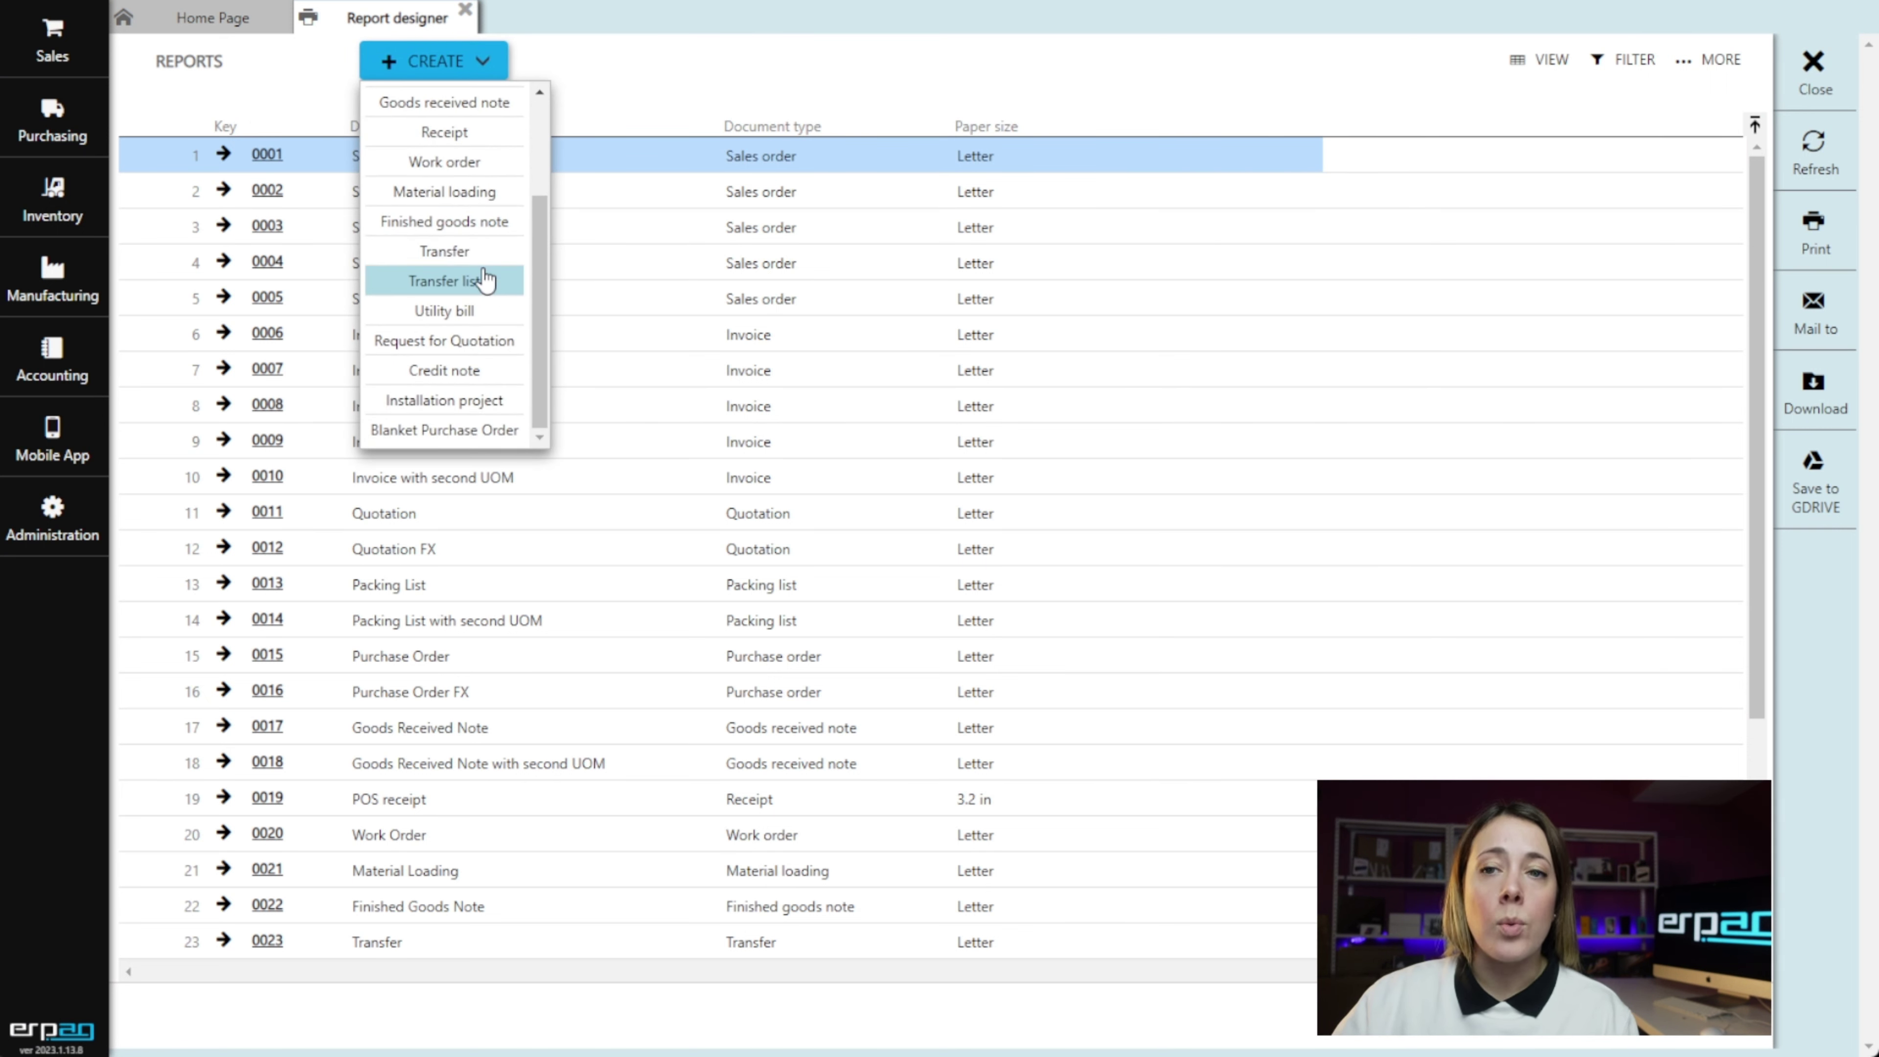
scroll(488, 341, up, 3)
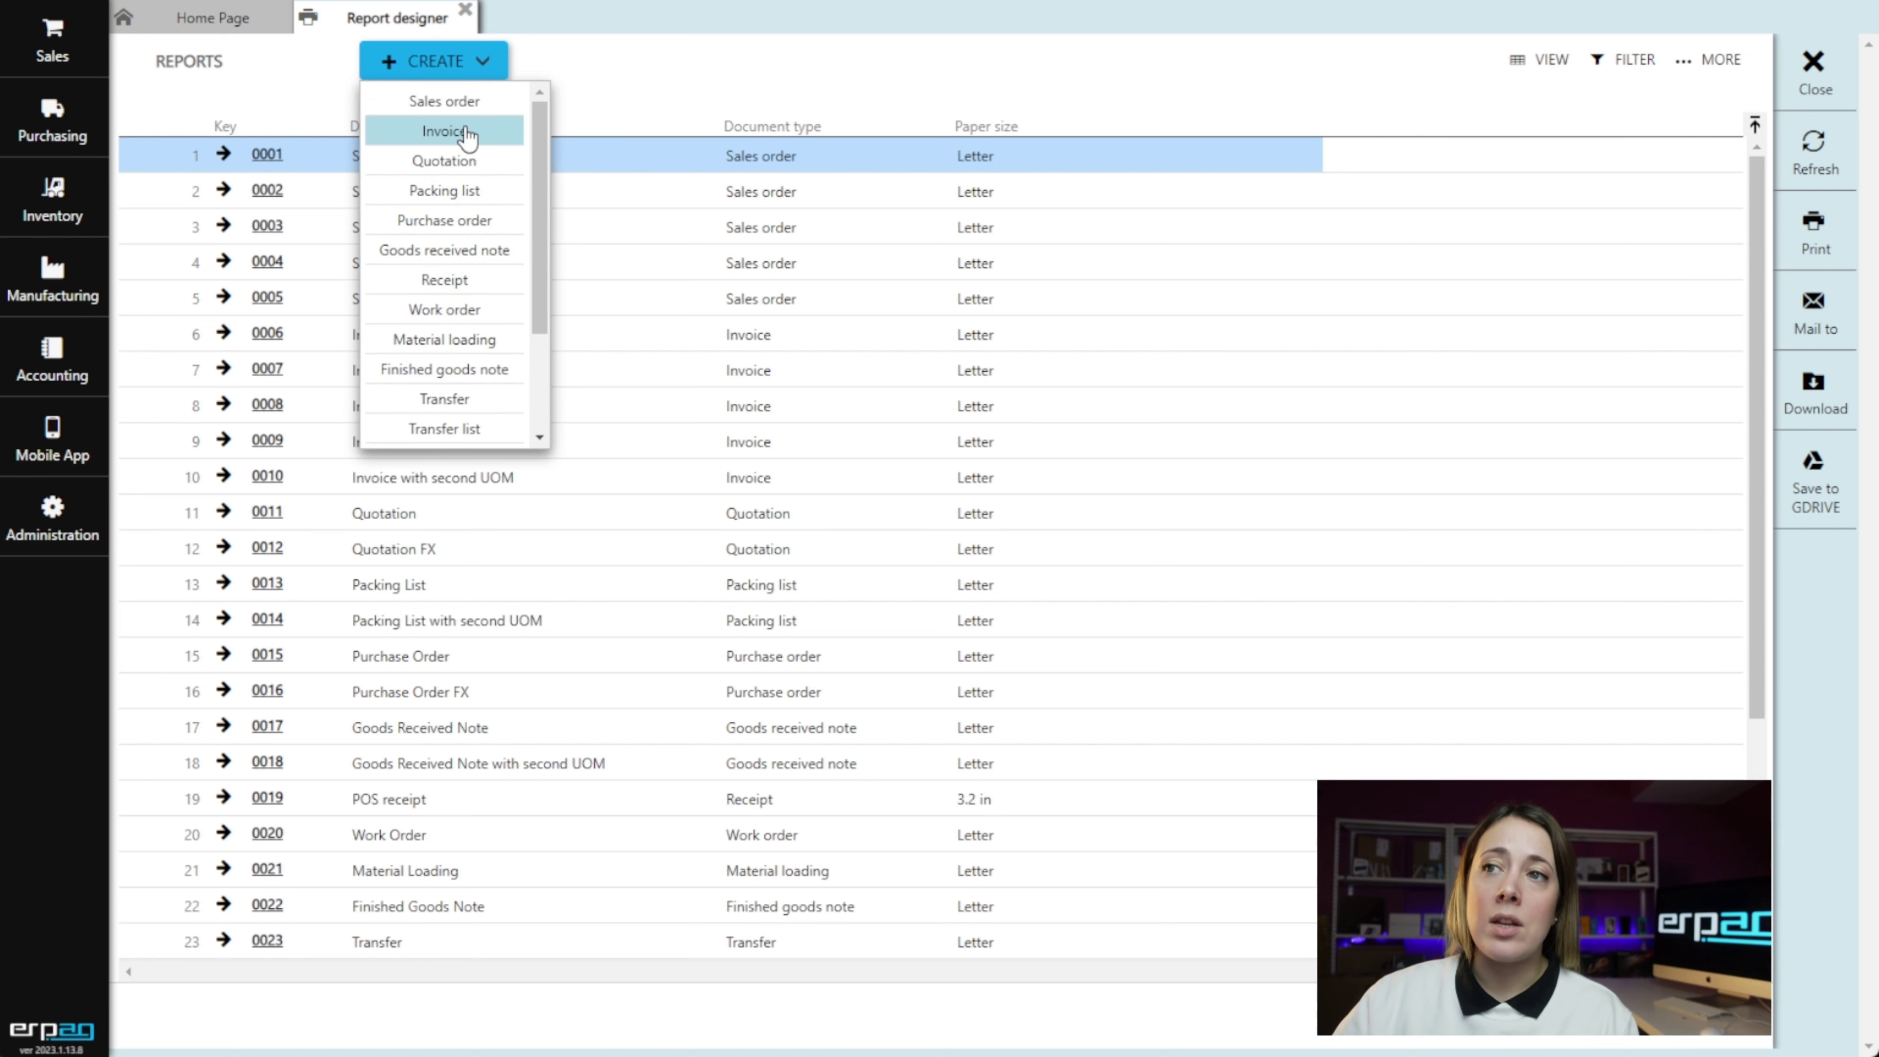
click(487, 63)
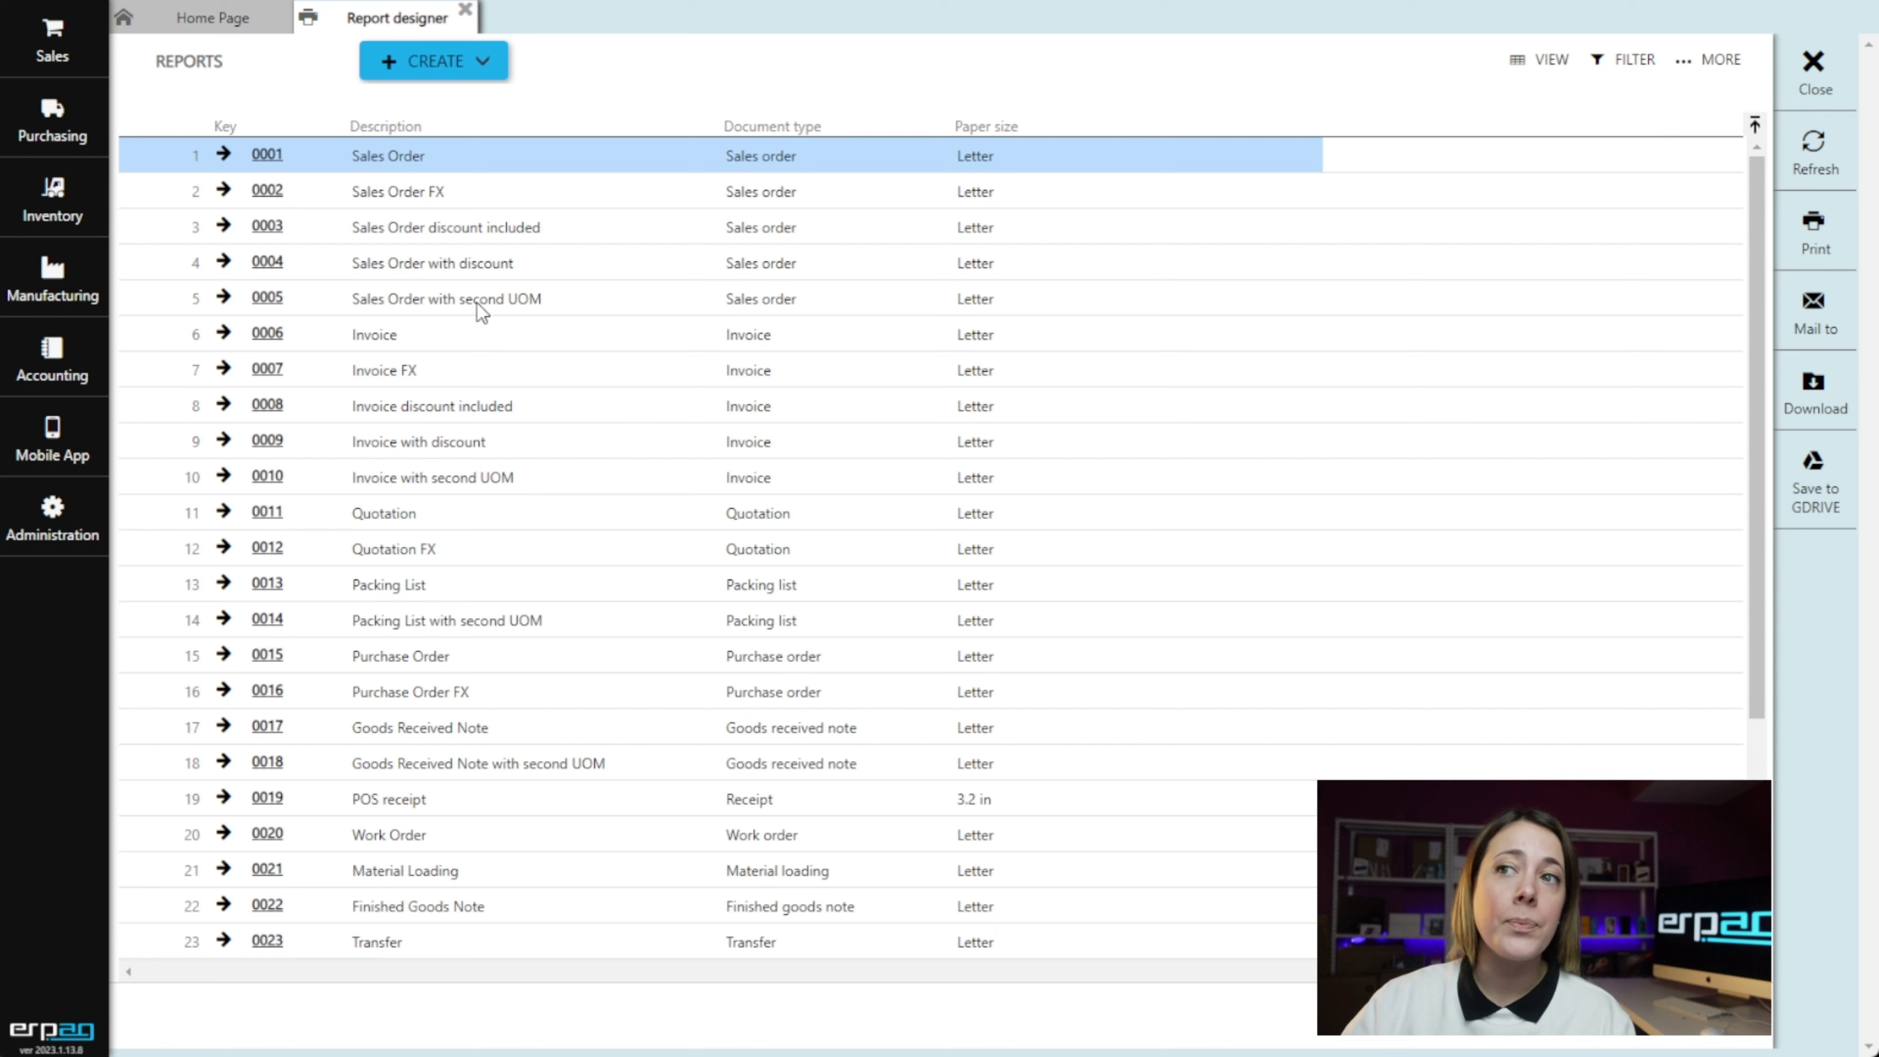
click(442, 66)
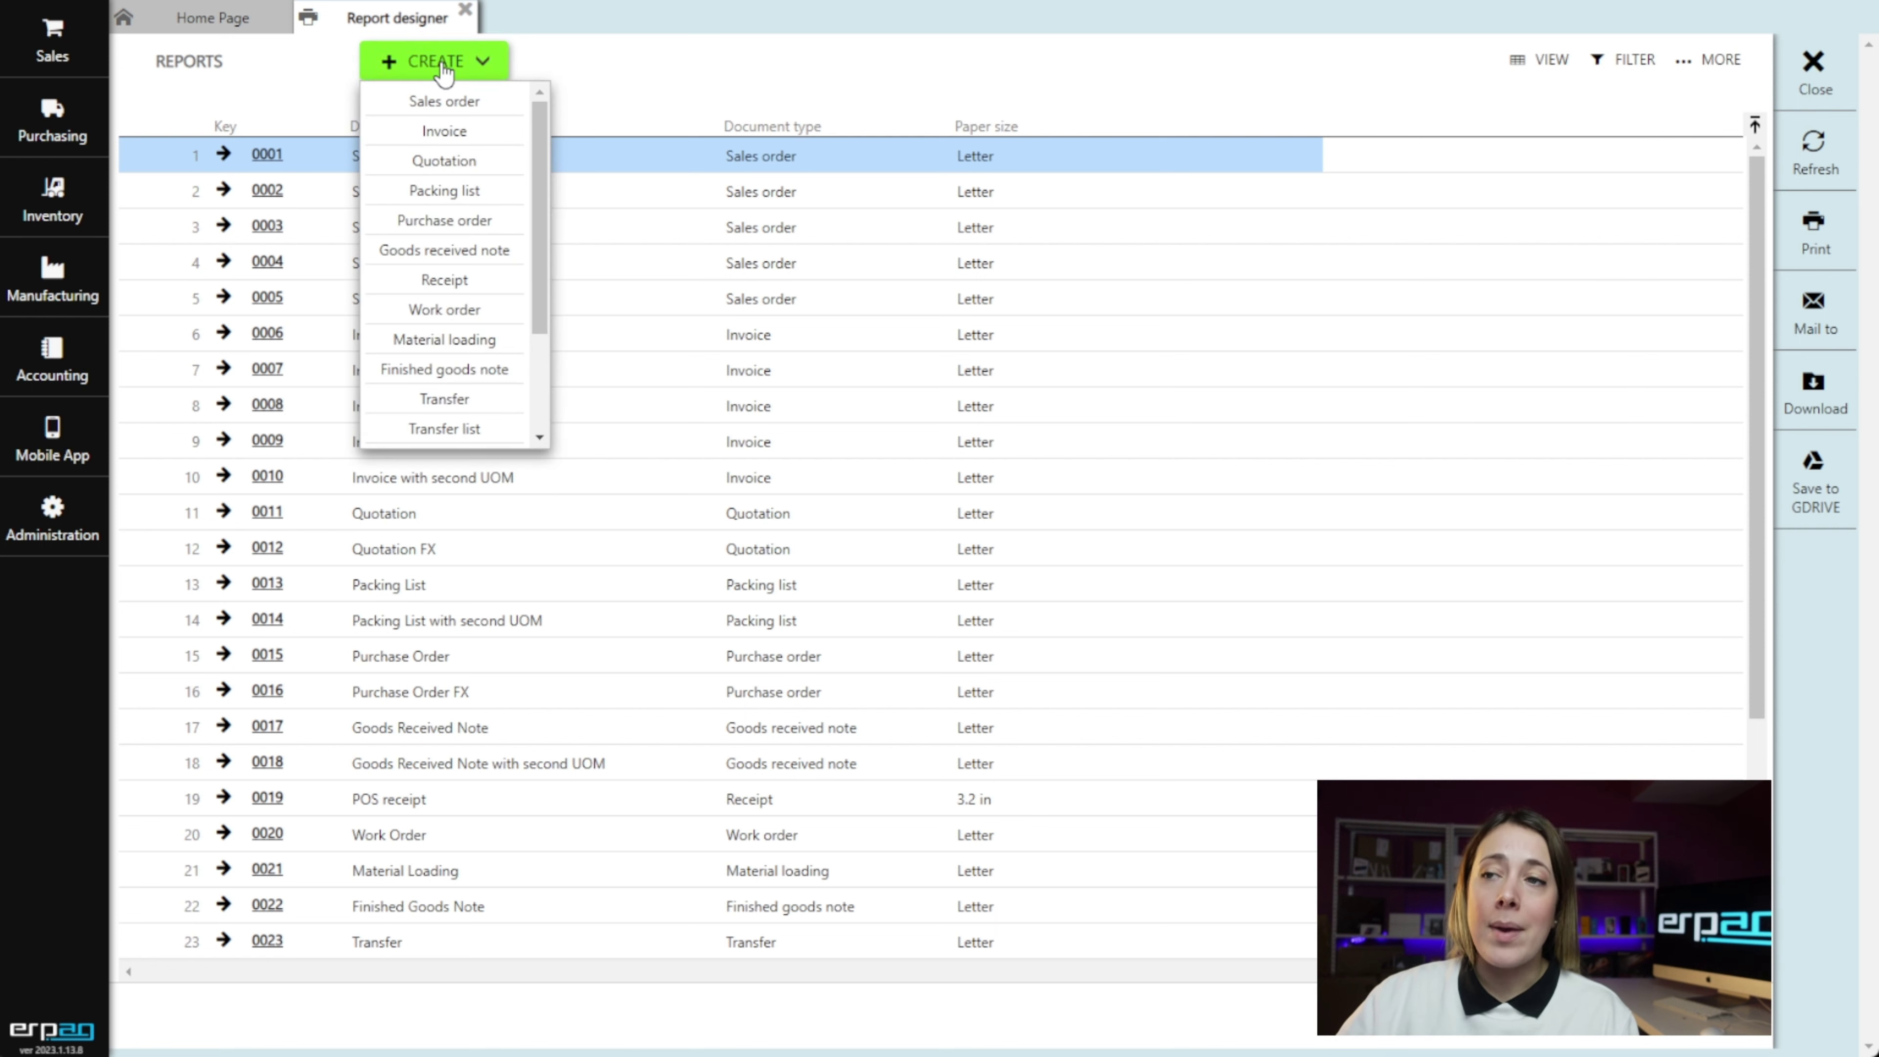
click(447, 102)
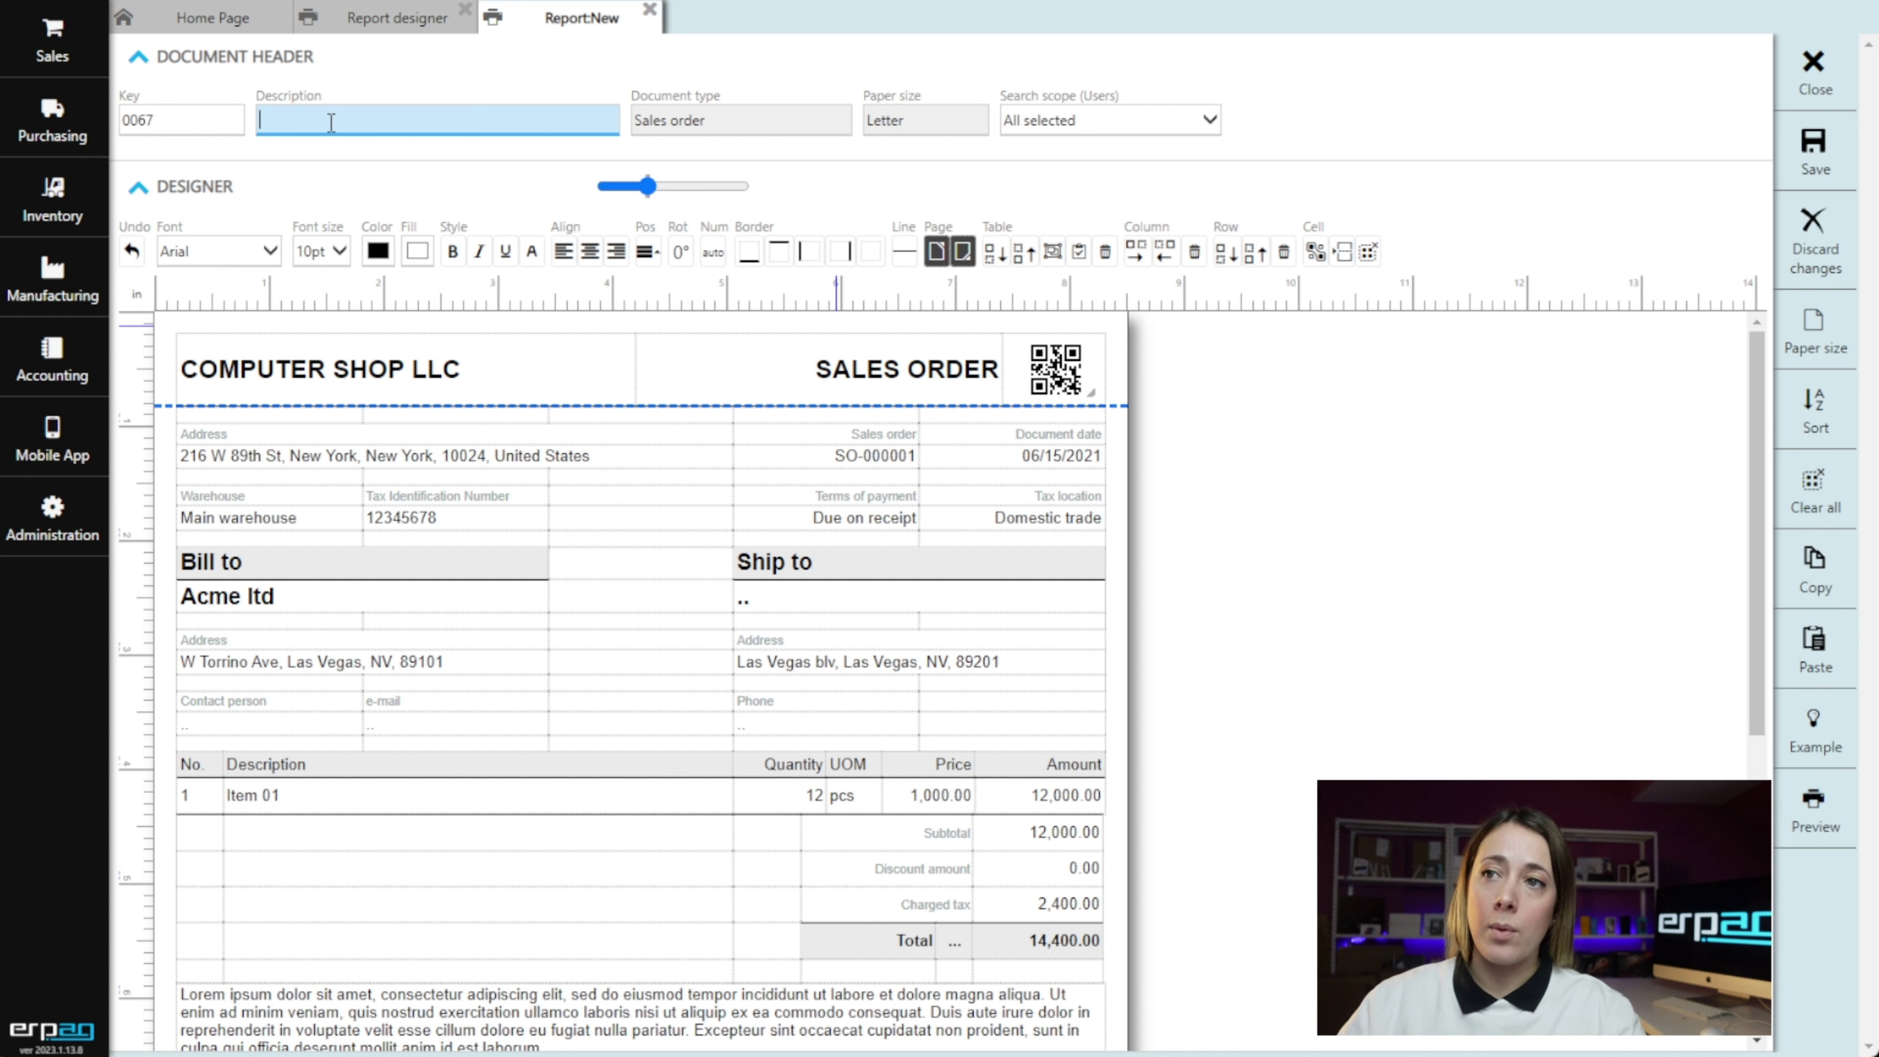
Enter "Report designer SO testing" as the new report's description.
text(port )
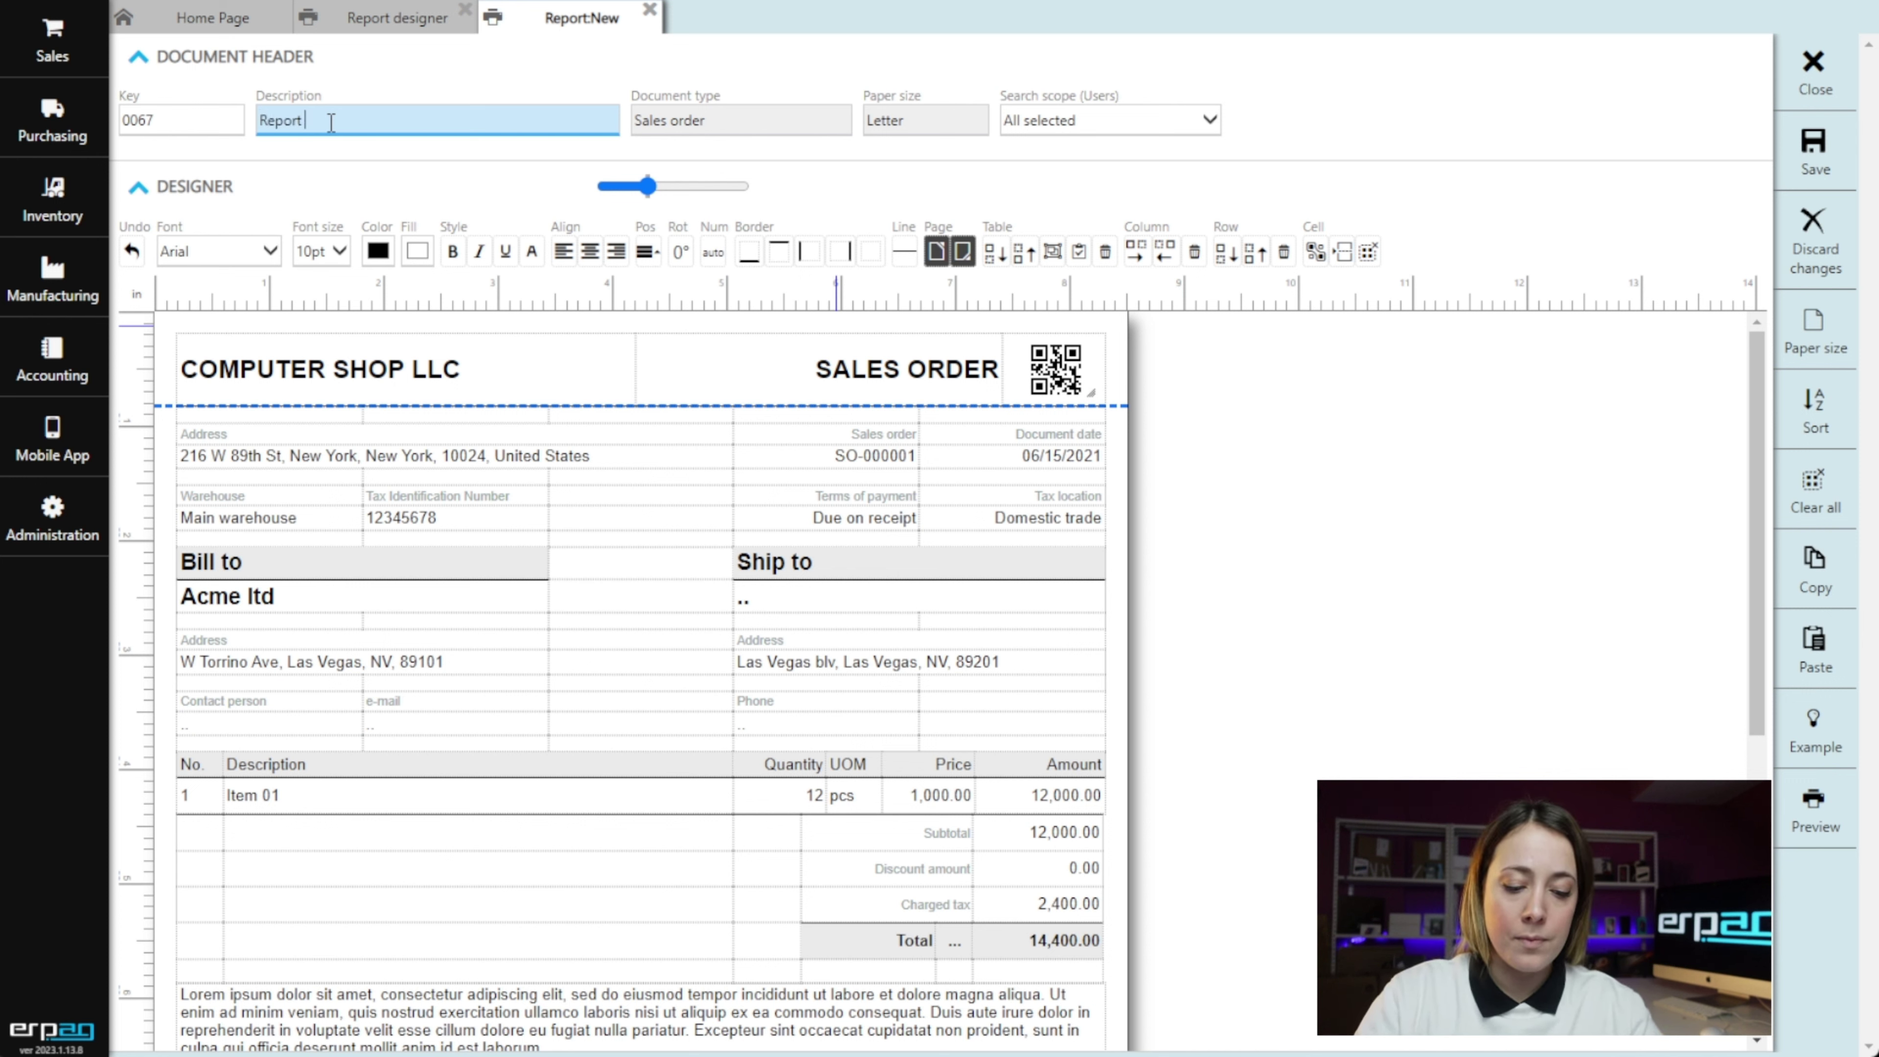
text(designer S)
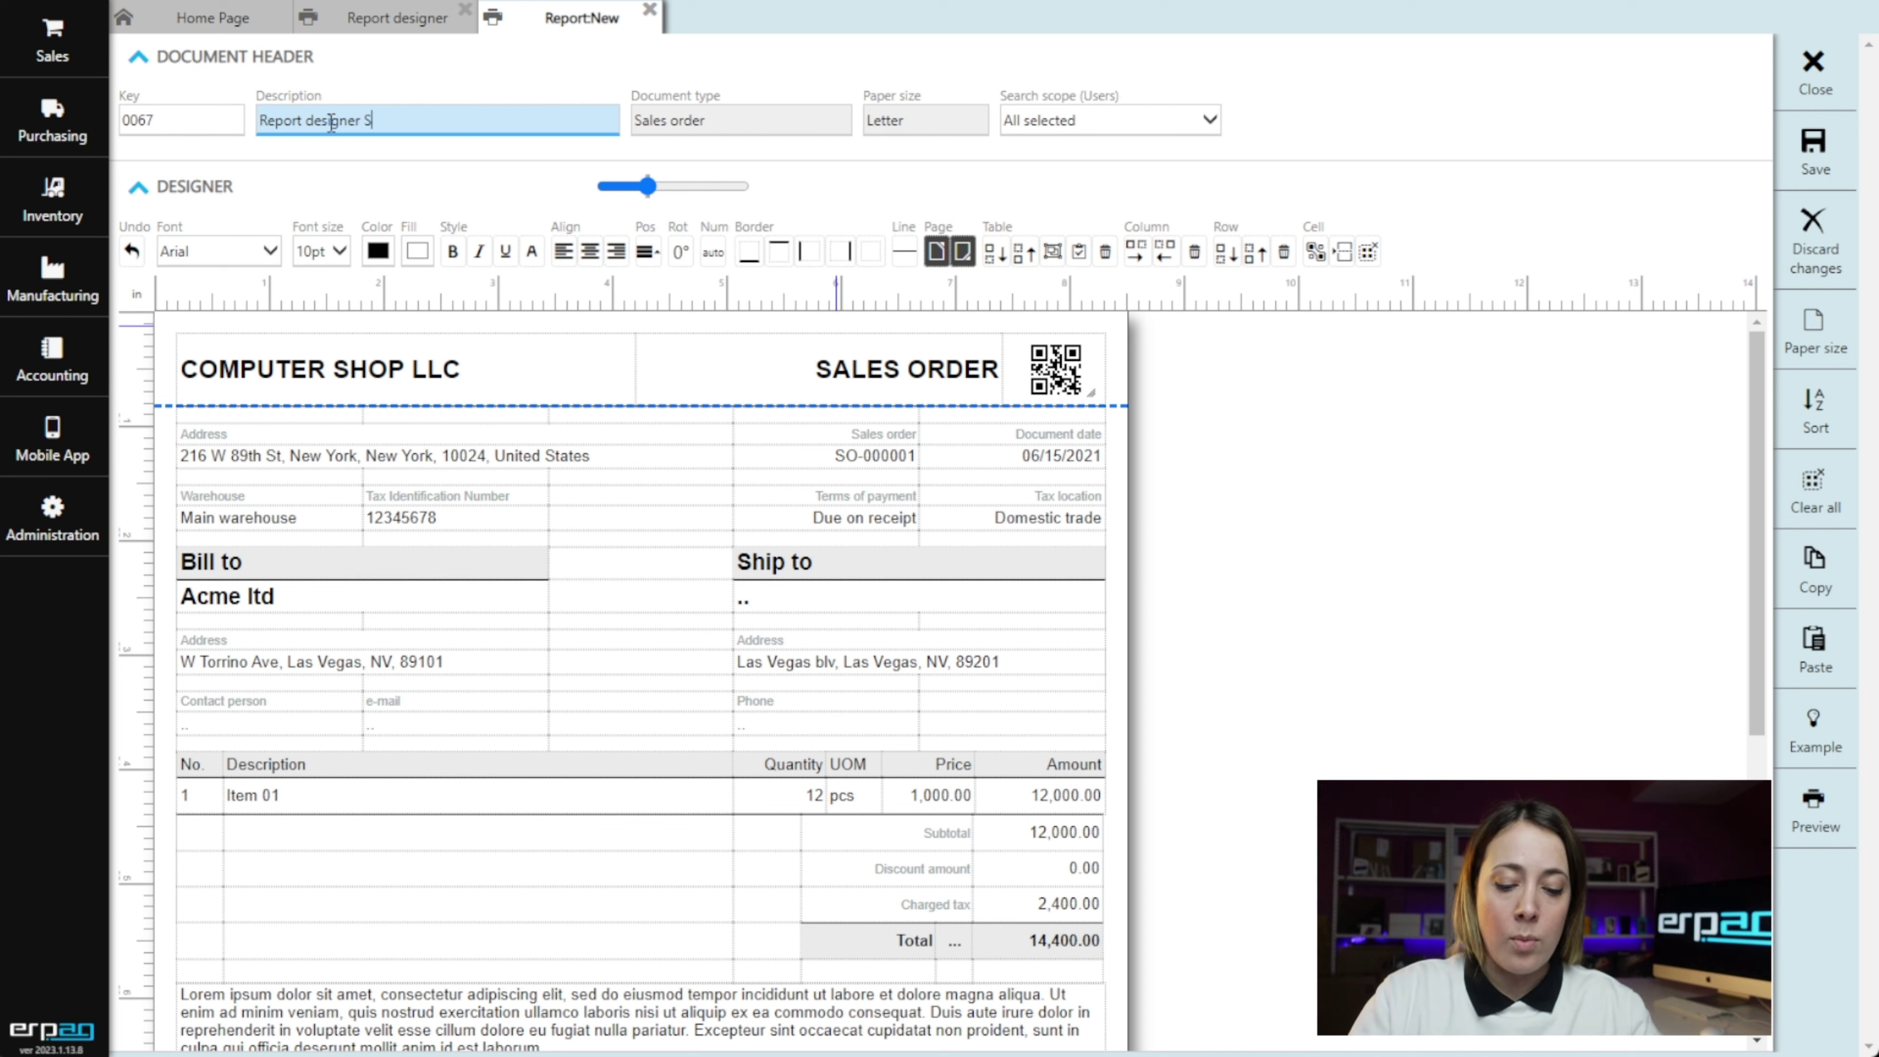
text(O testi)
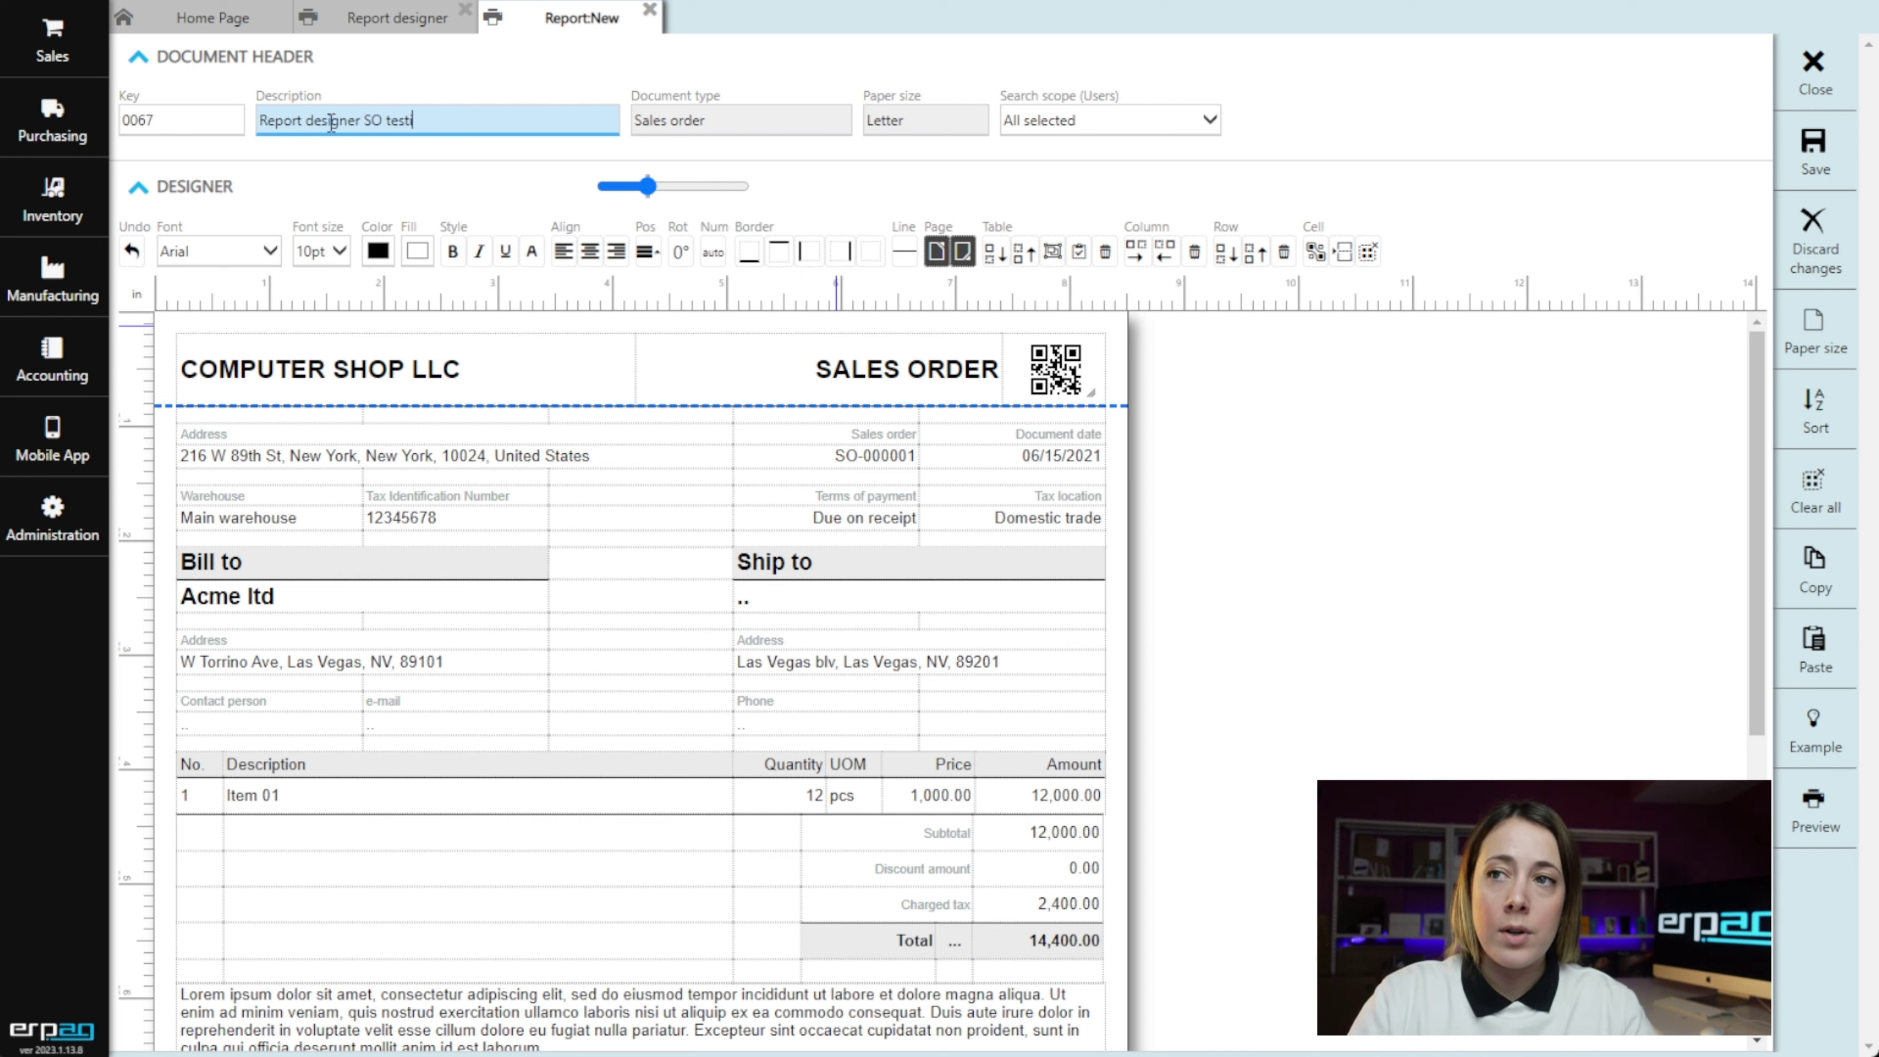
text(ng)
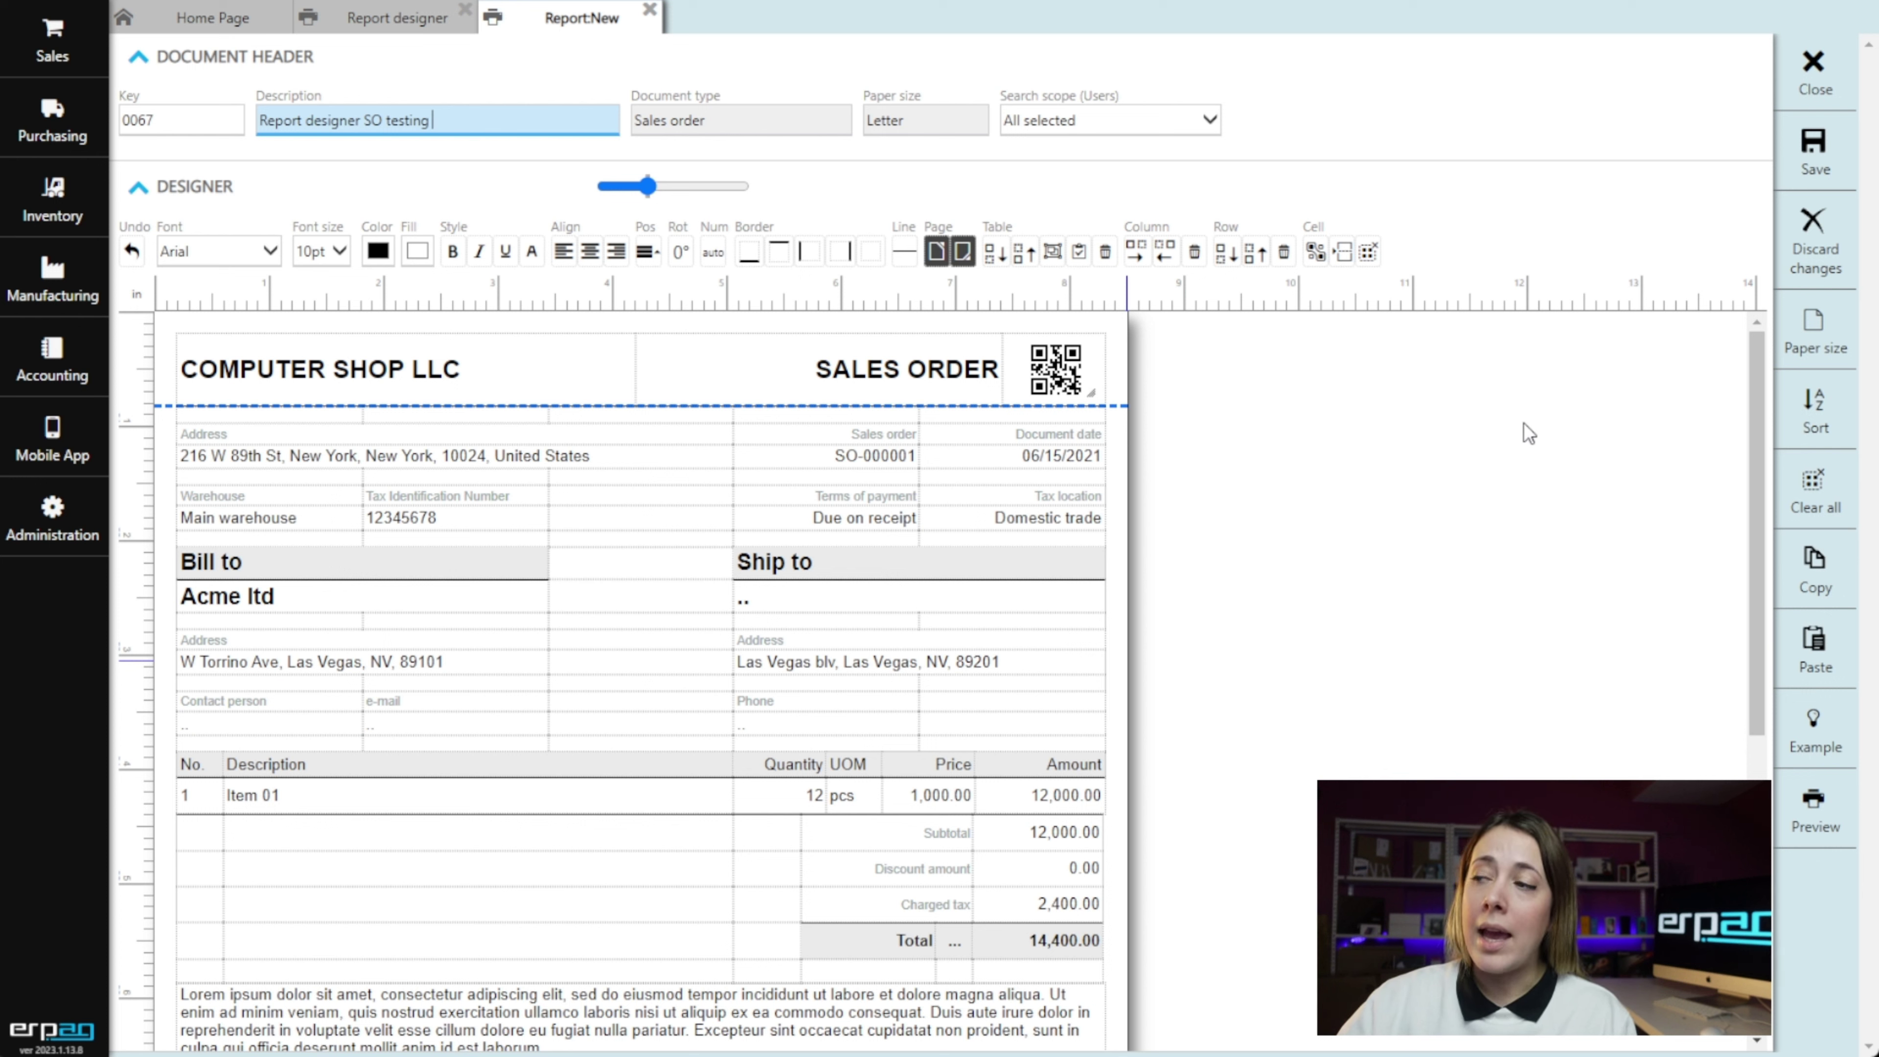
Examine the report's paper size and margin settings, and close them without saving.
click(1813, 329)
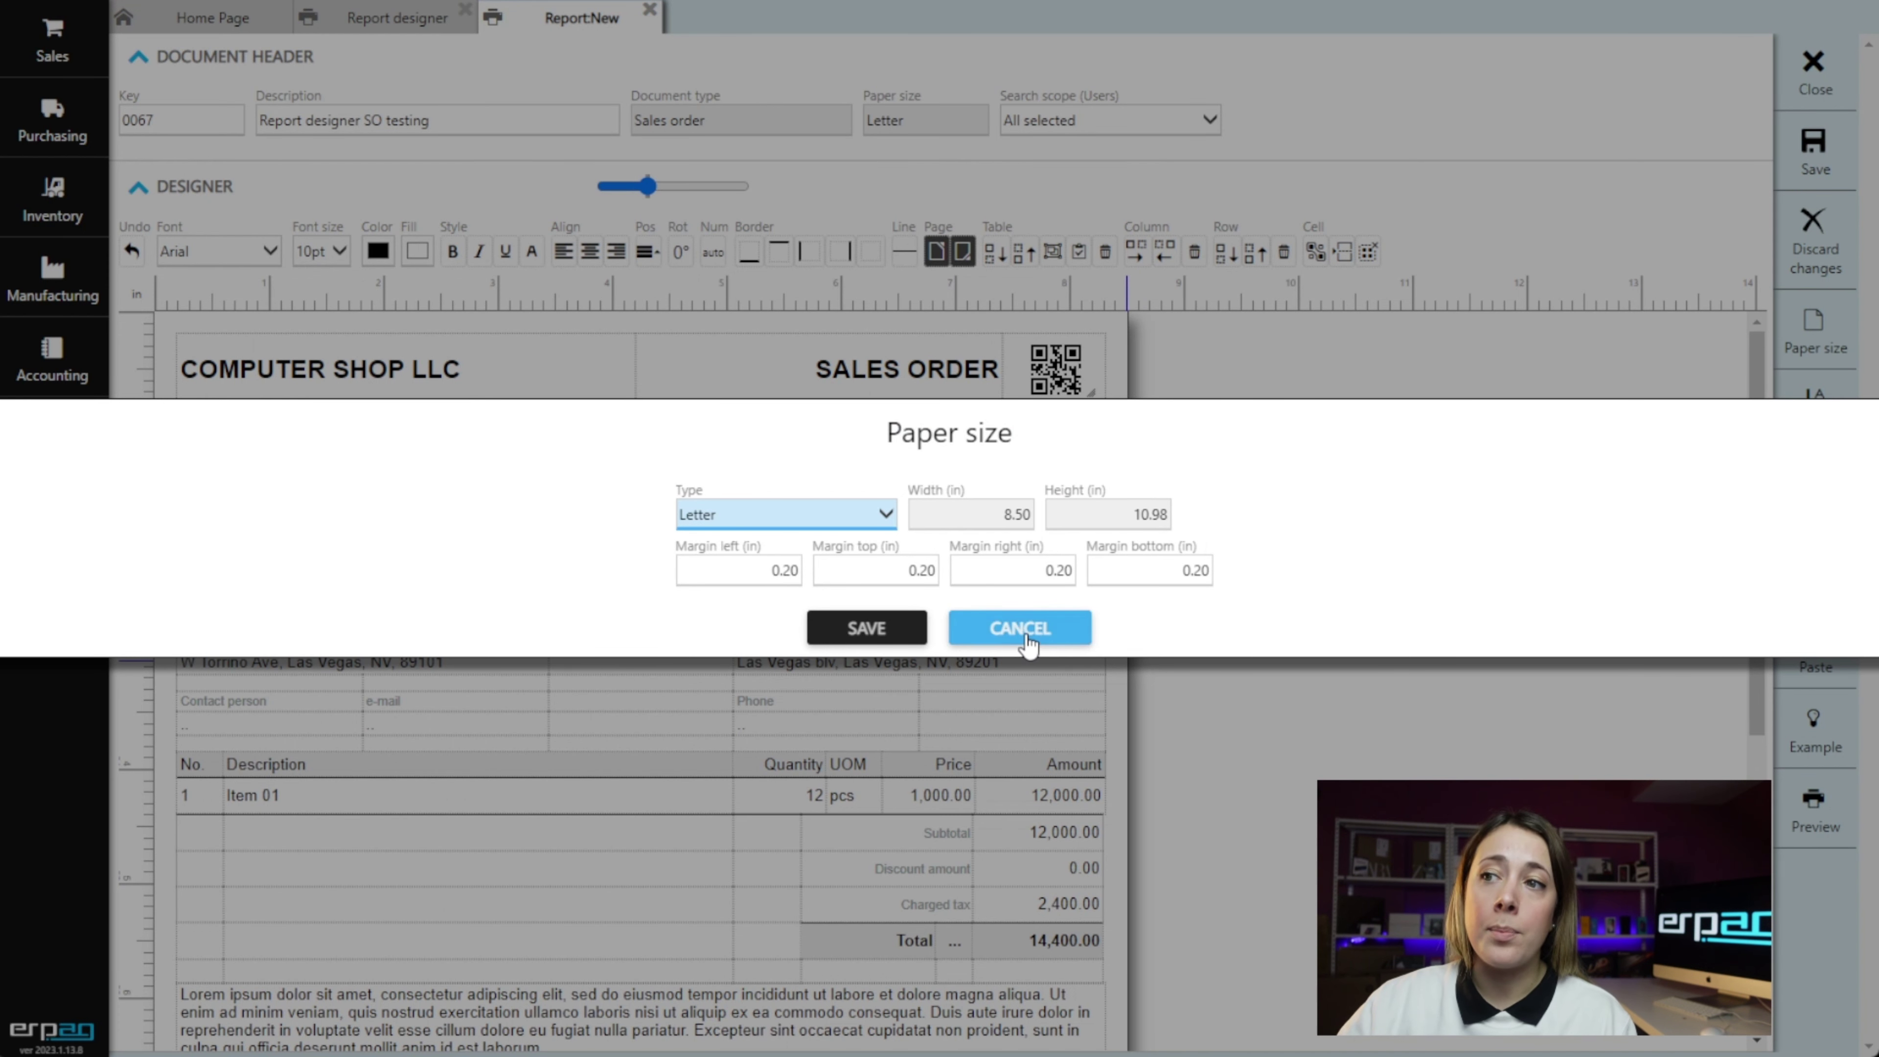
click(819, 513)
click(1045, 626)
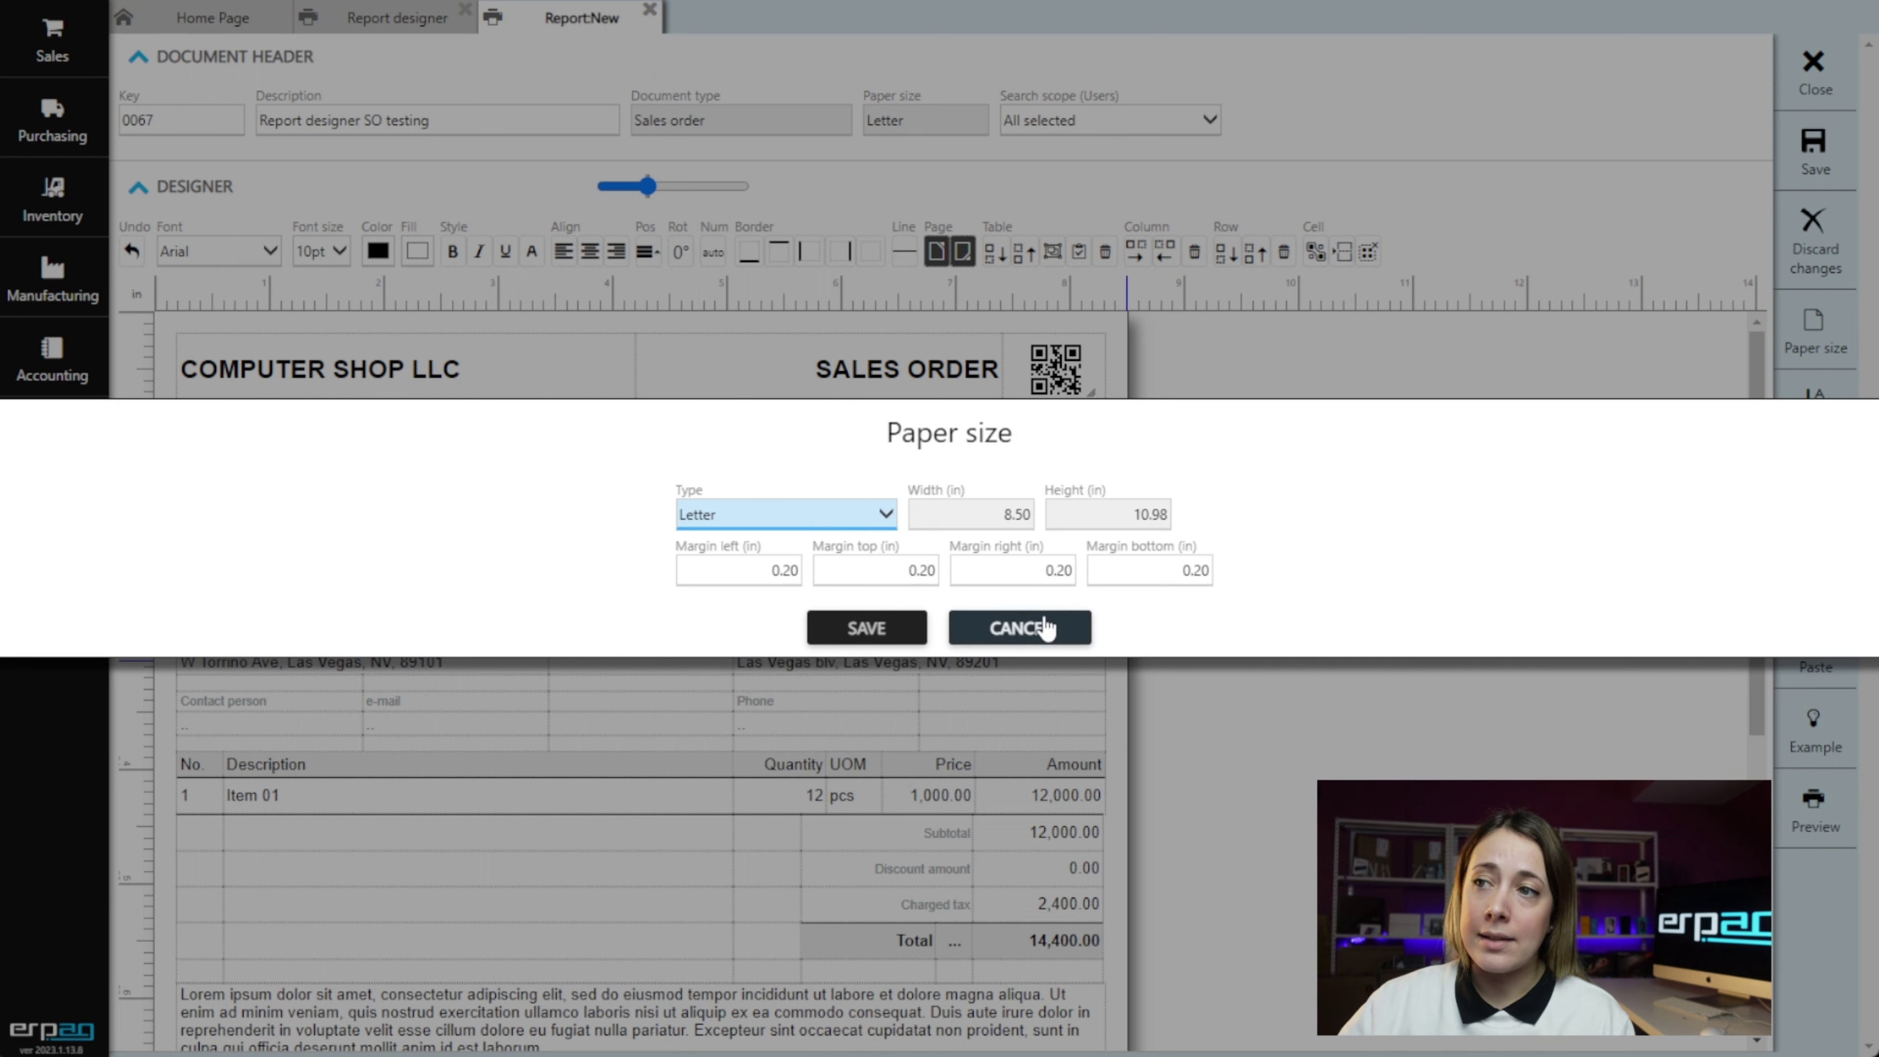
click(1040, 637)
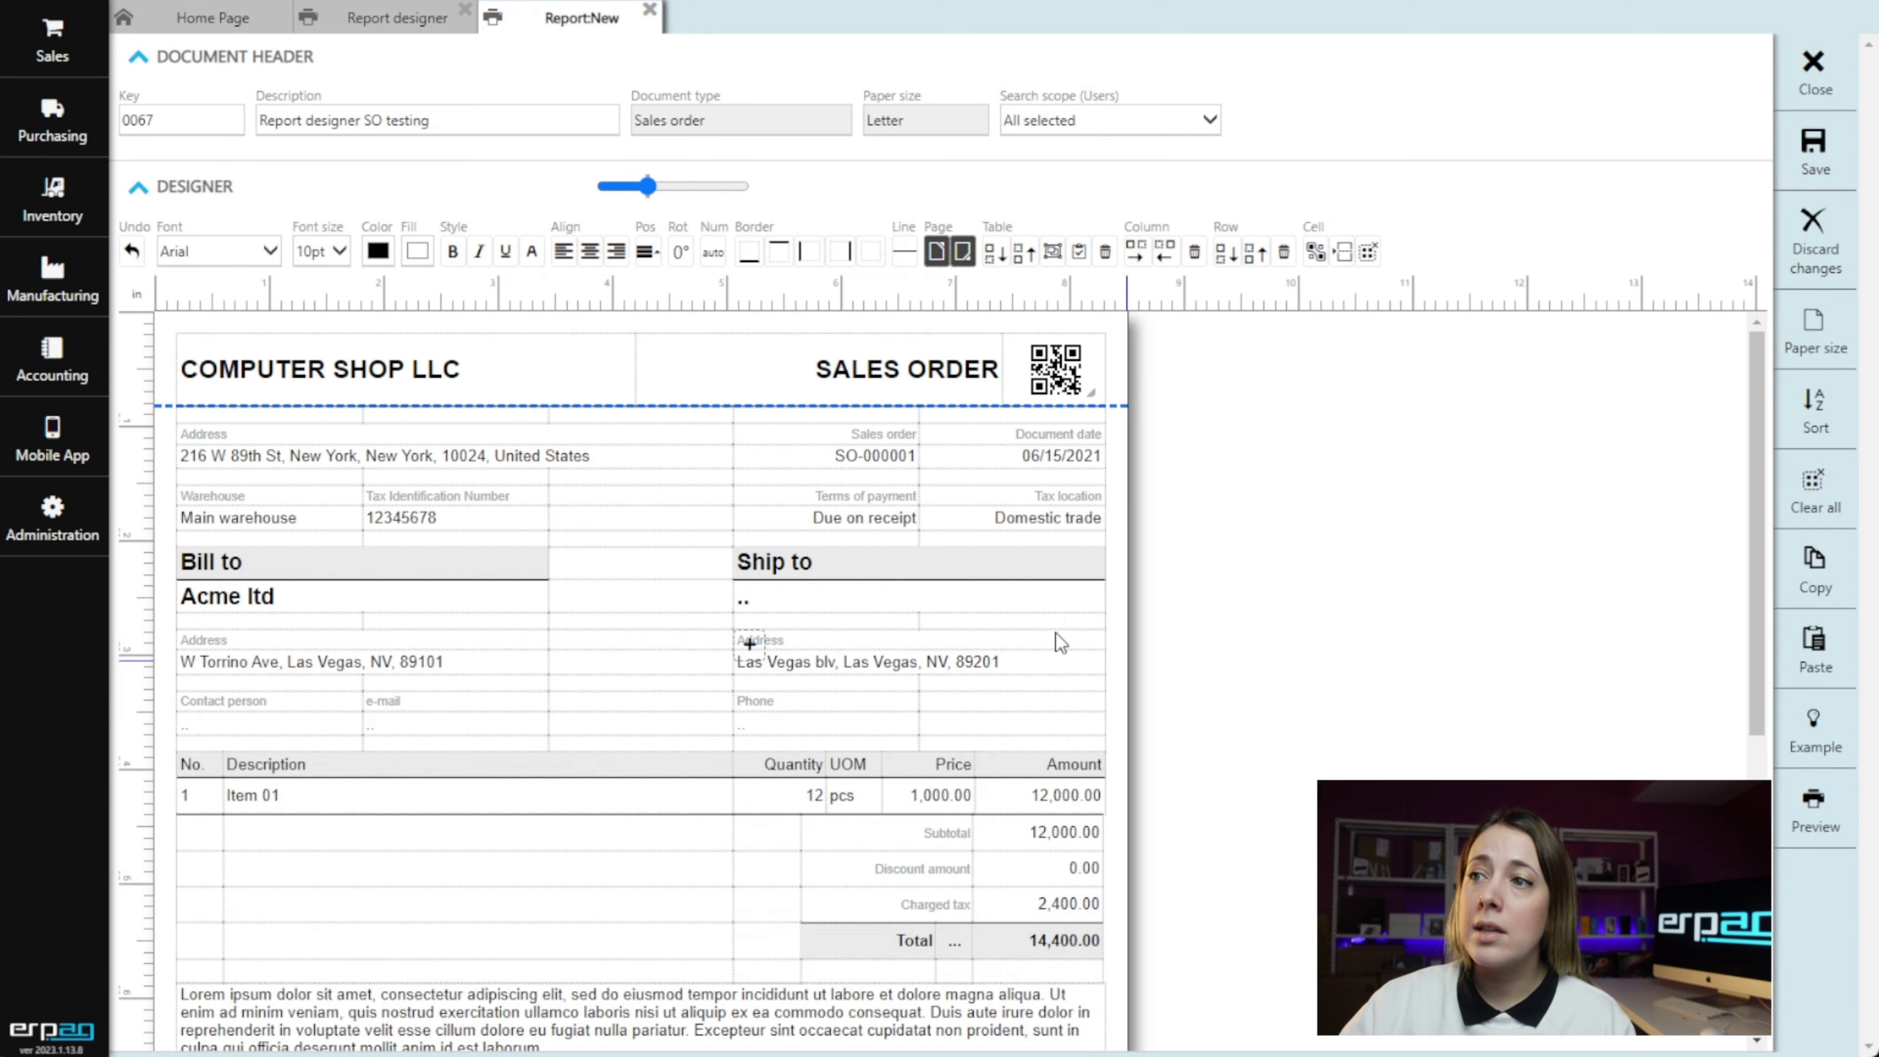
Look through the available fonts and font sizes for the report's text.
mouse_move(648, 185)
mouse_down()
mouse_move(725, 186)
mouse_move(648, 186)
mouse_up()
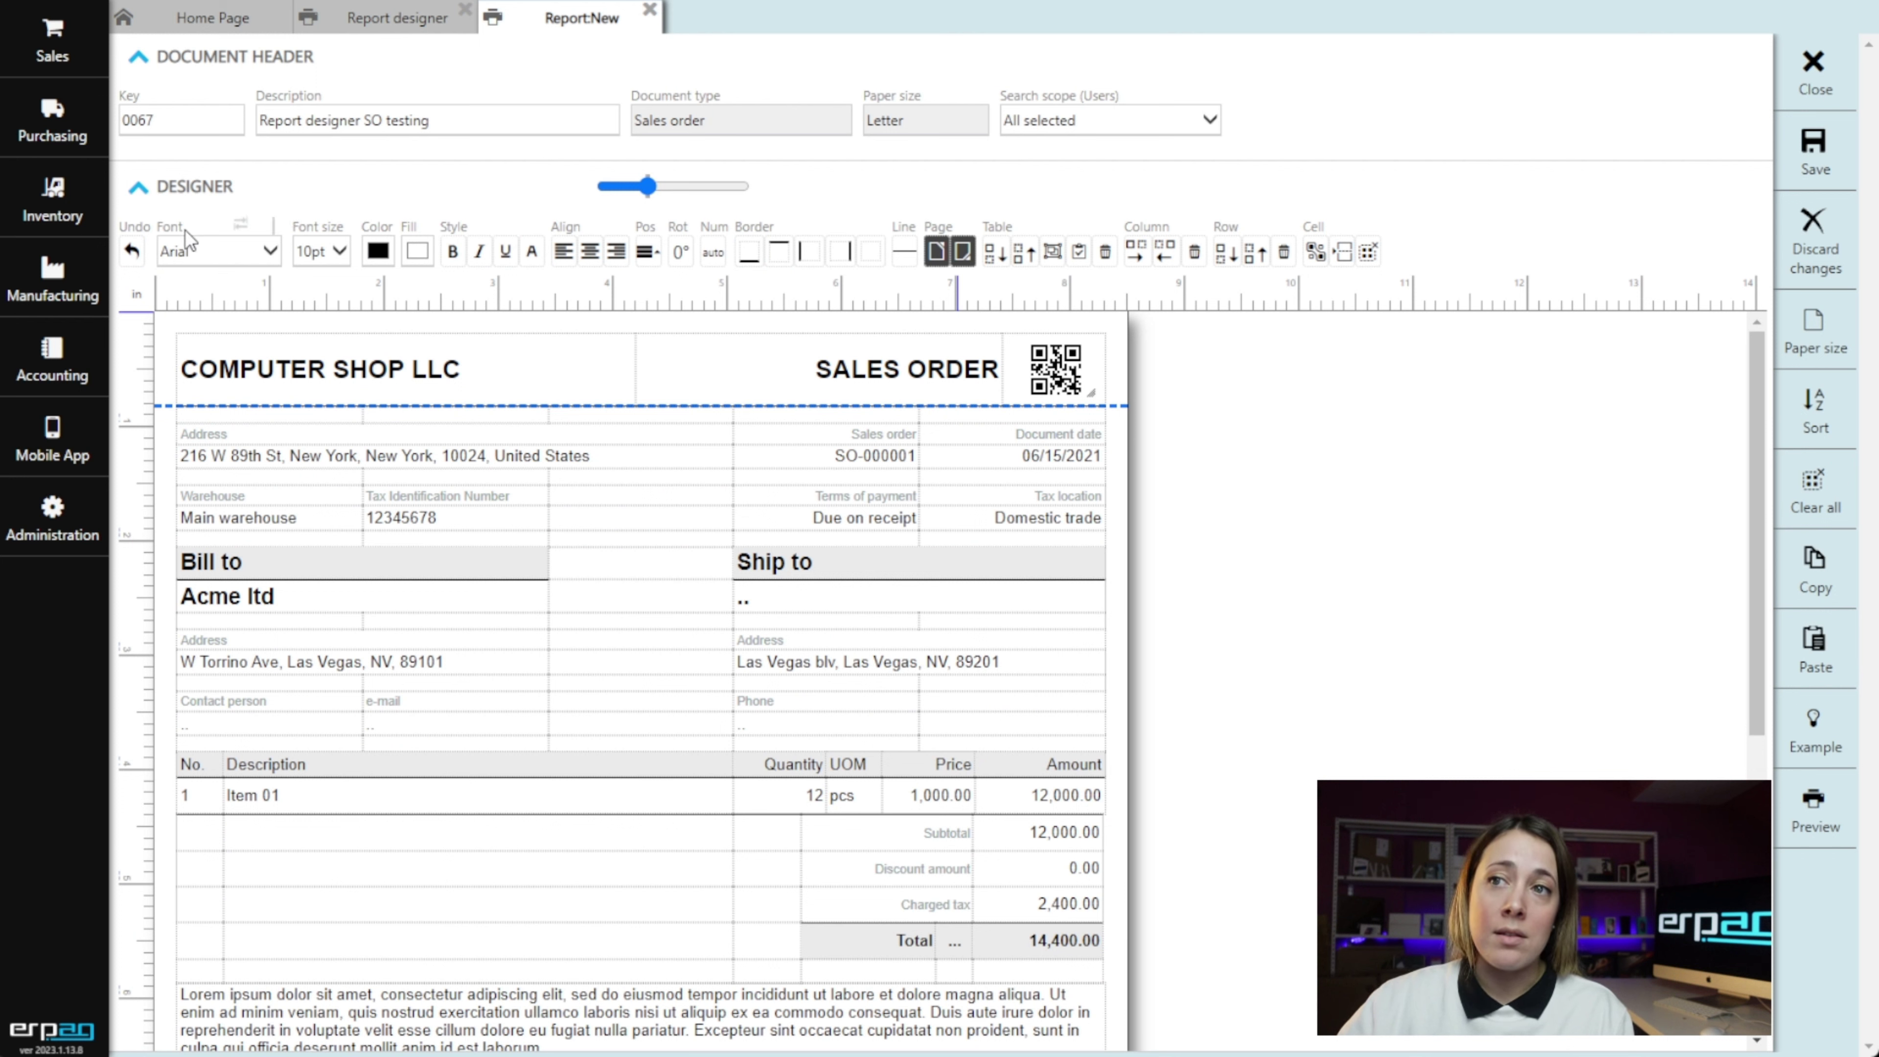
click(225, 250)
scroll(244, 390, down, 5)
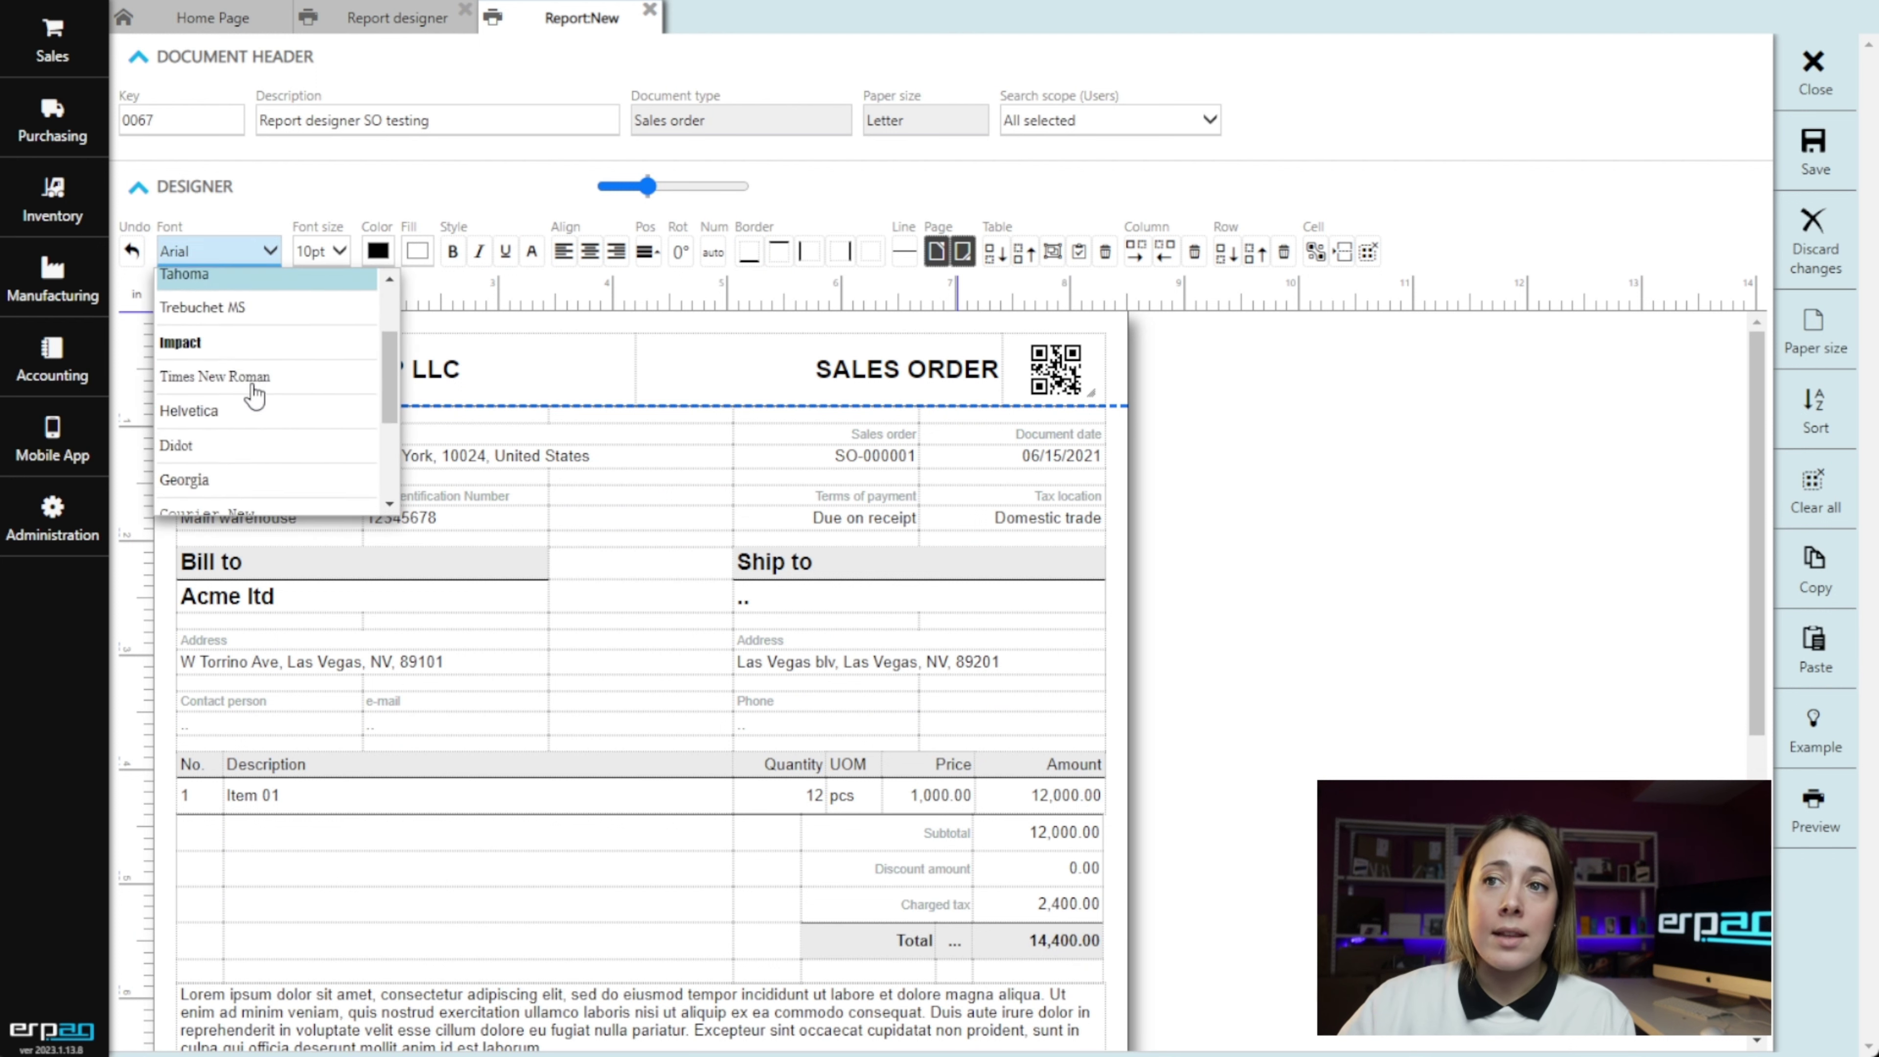
scroll(256, 394, down, 2)
scroll(281, 422, up, 6)
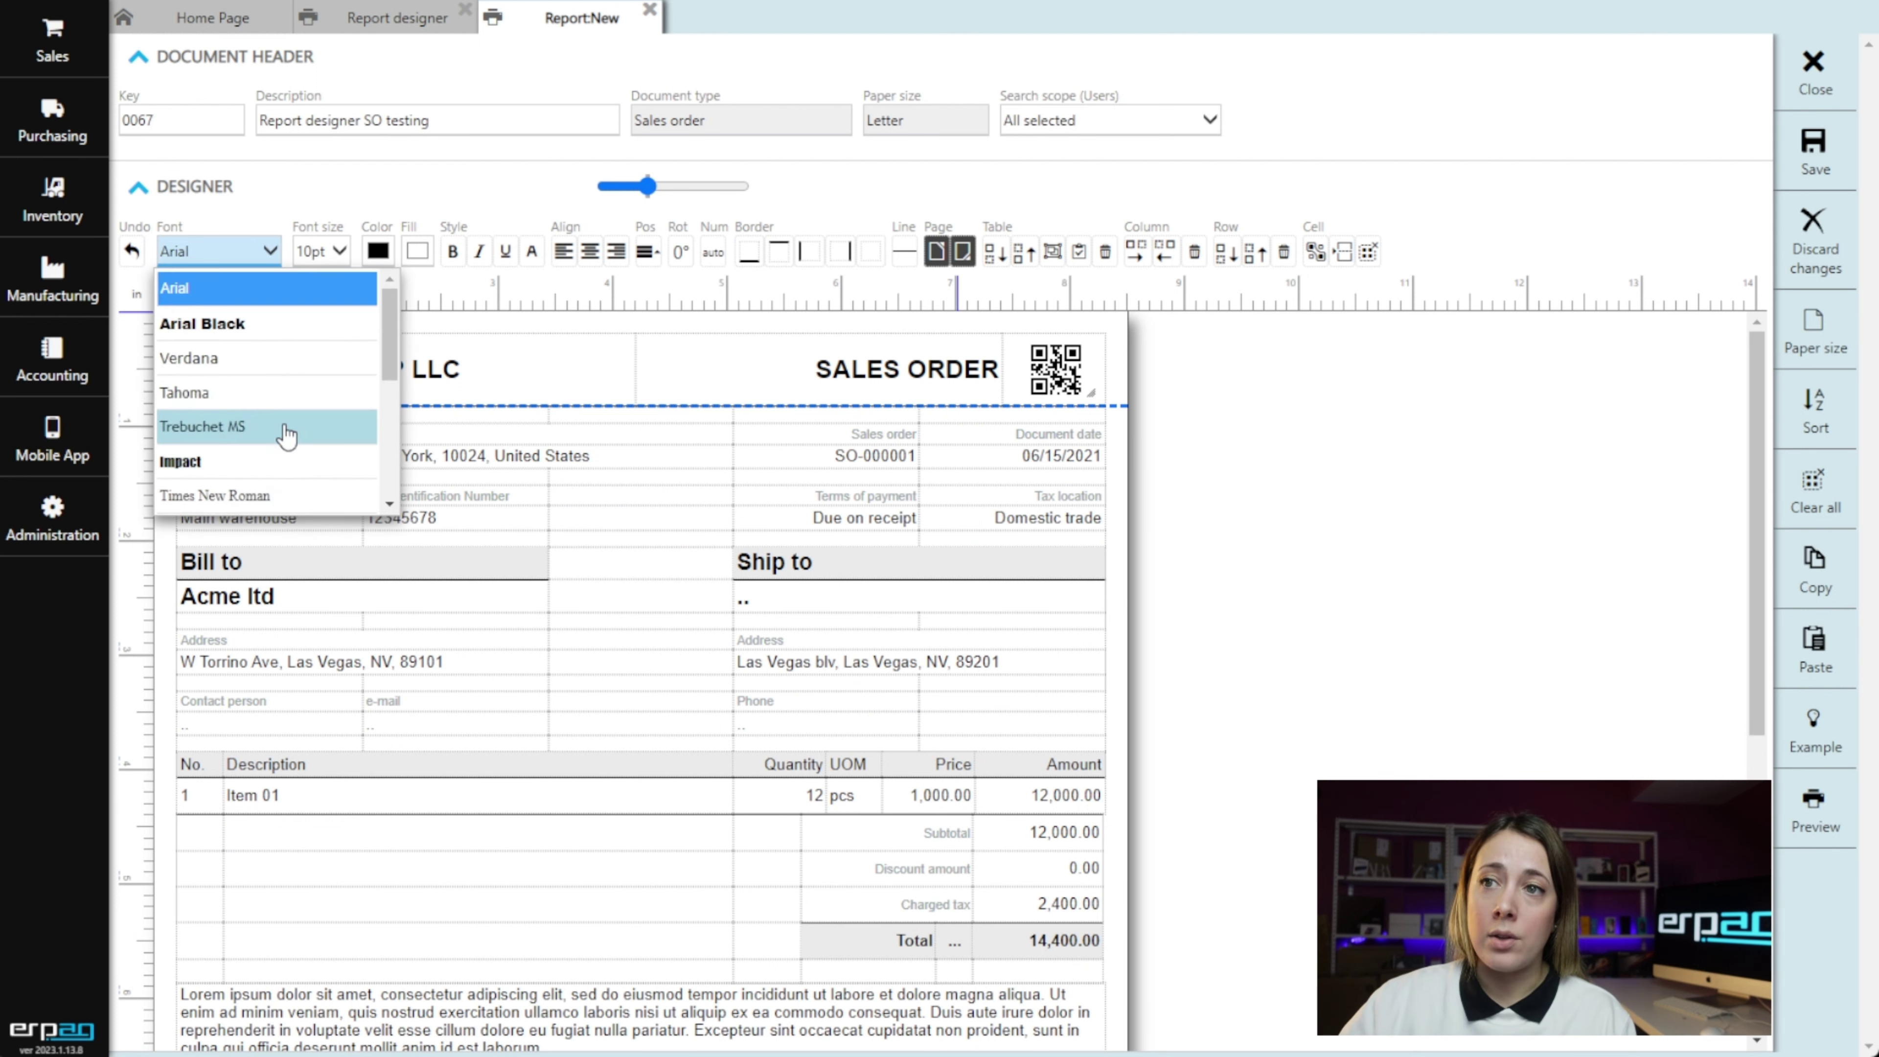
click(320, 251)
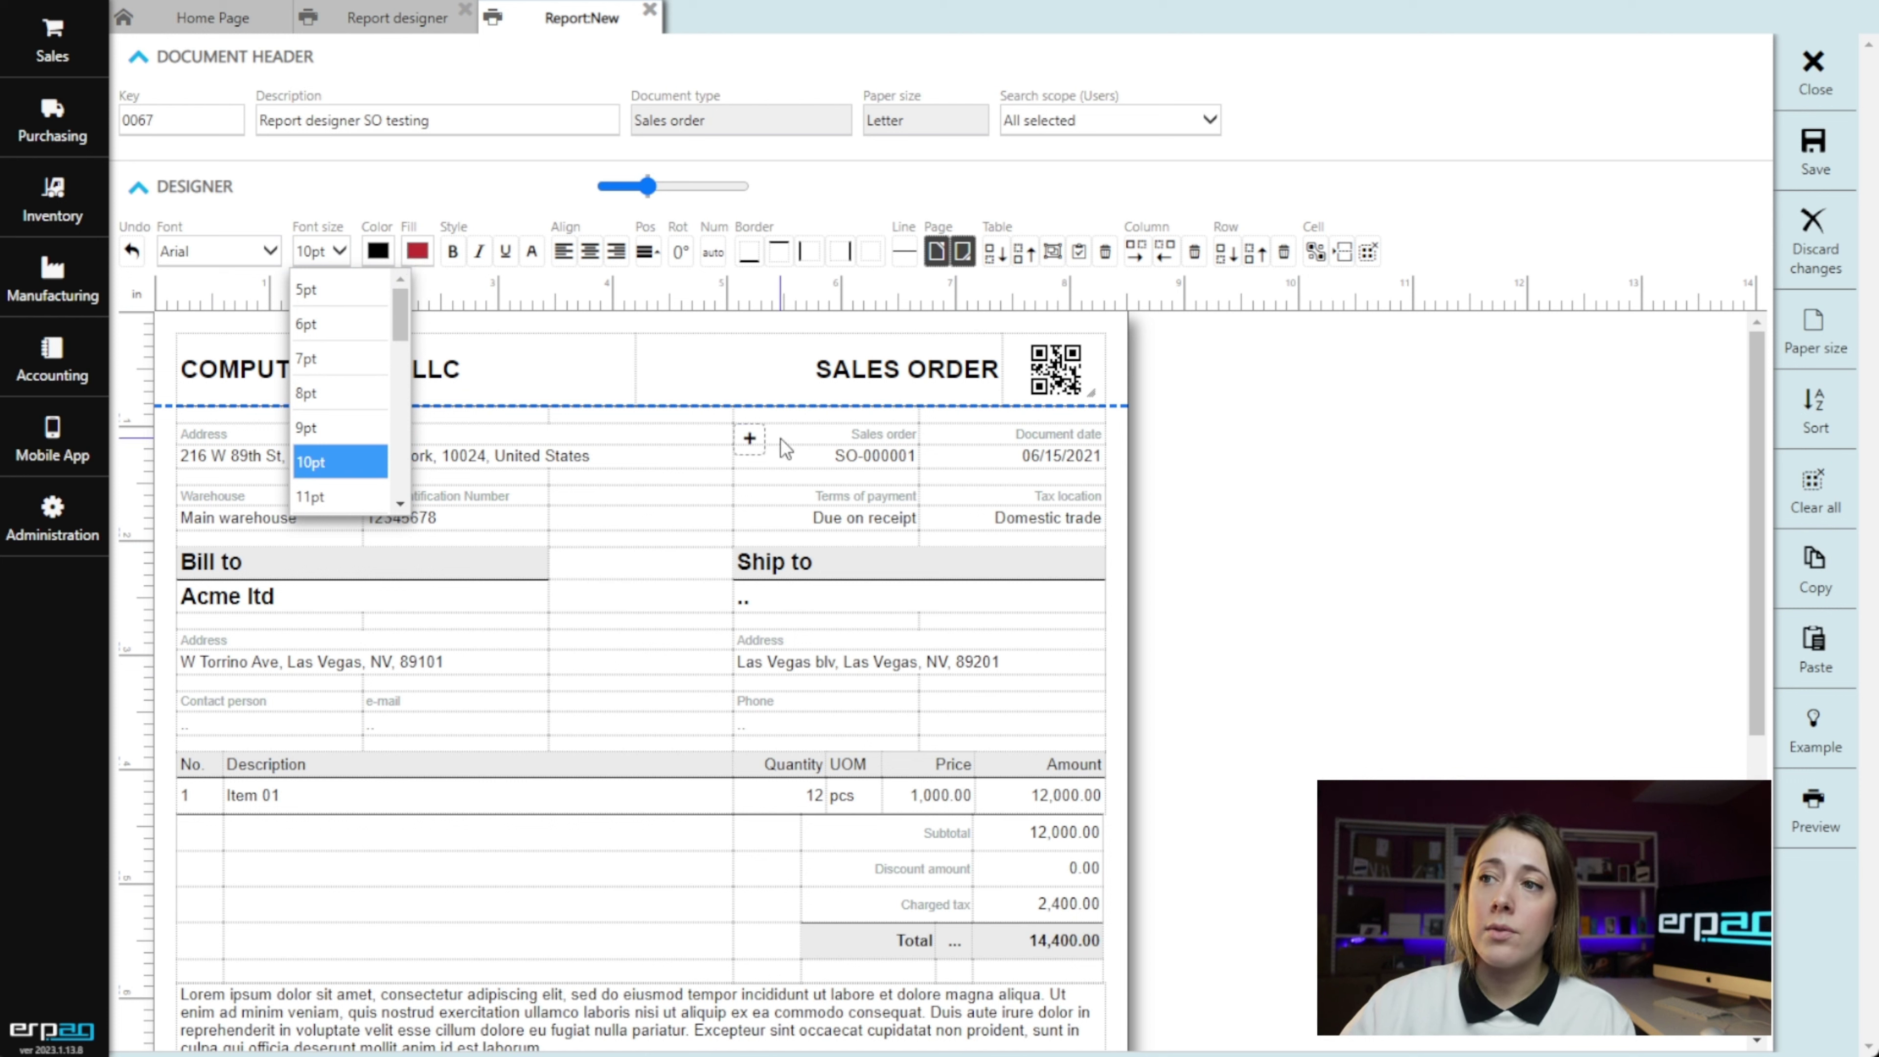
Fill the company Address label cell with red and right-align the Tax Identification Number value.
click(700, 432)
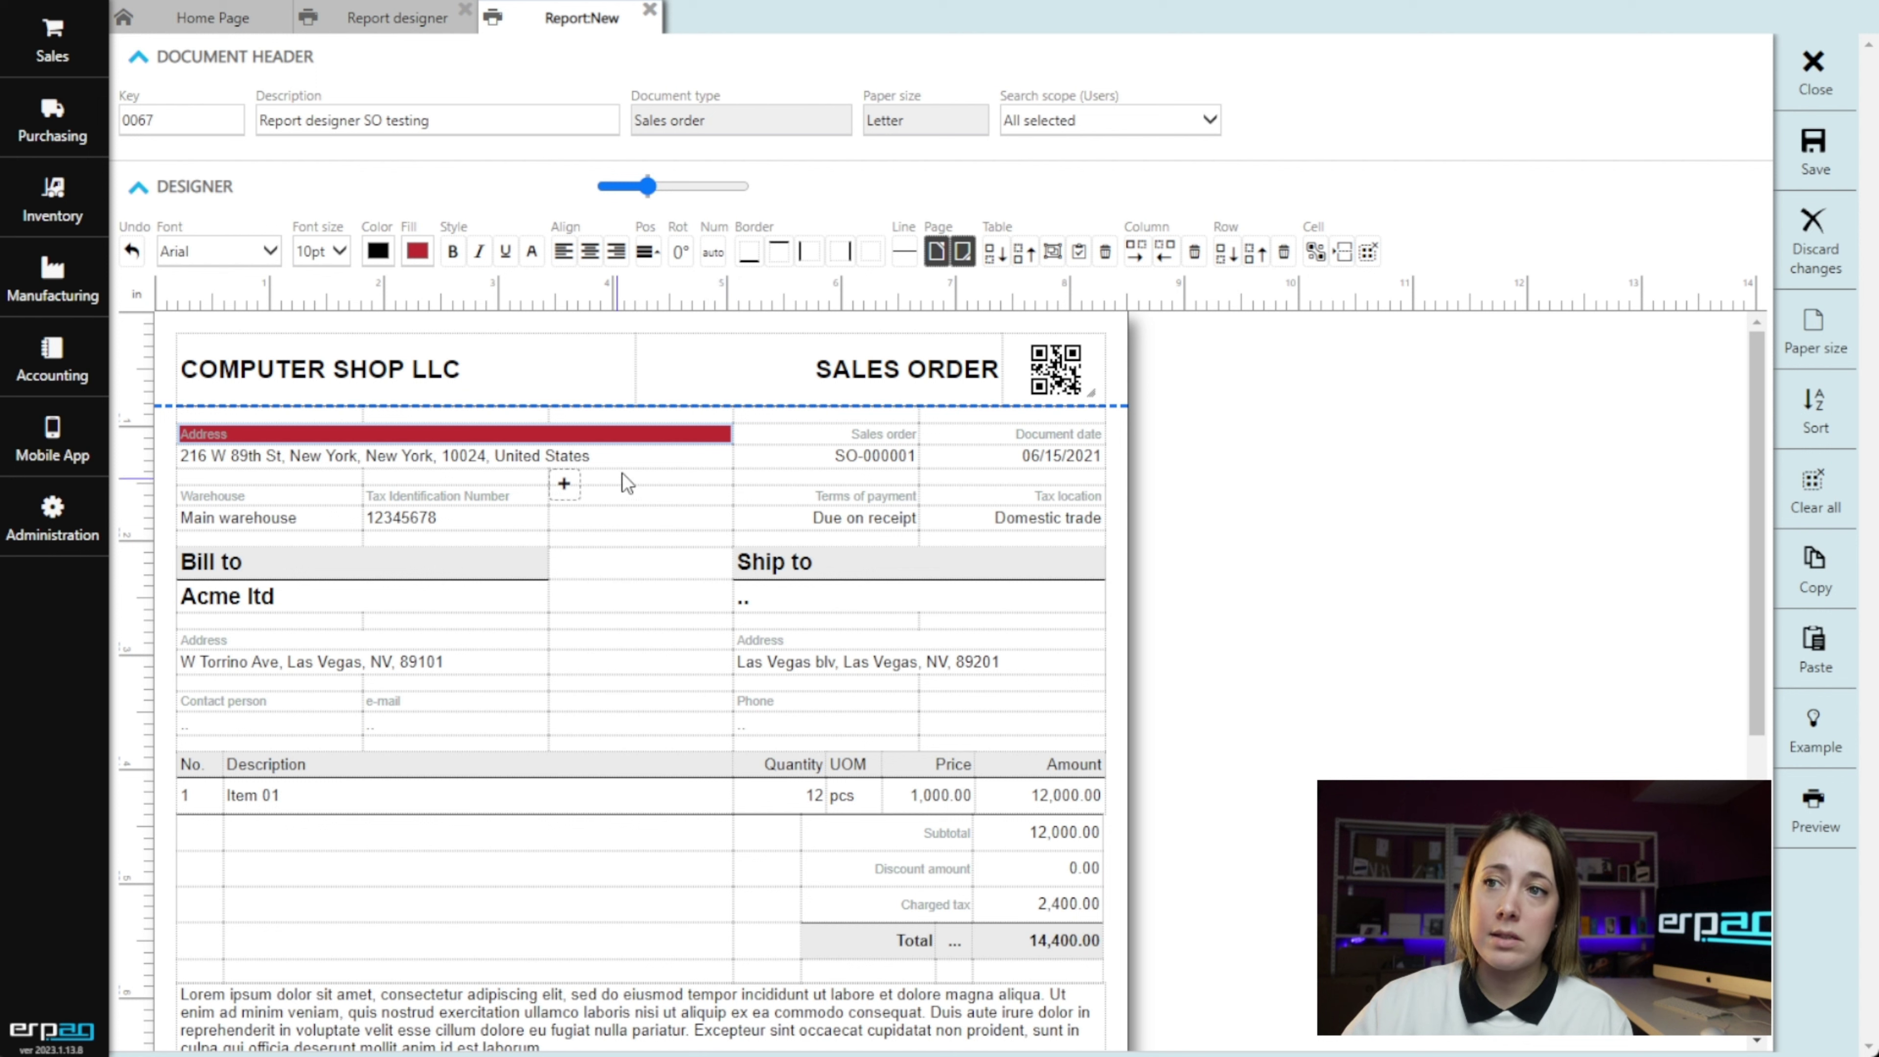
click(480, 515)
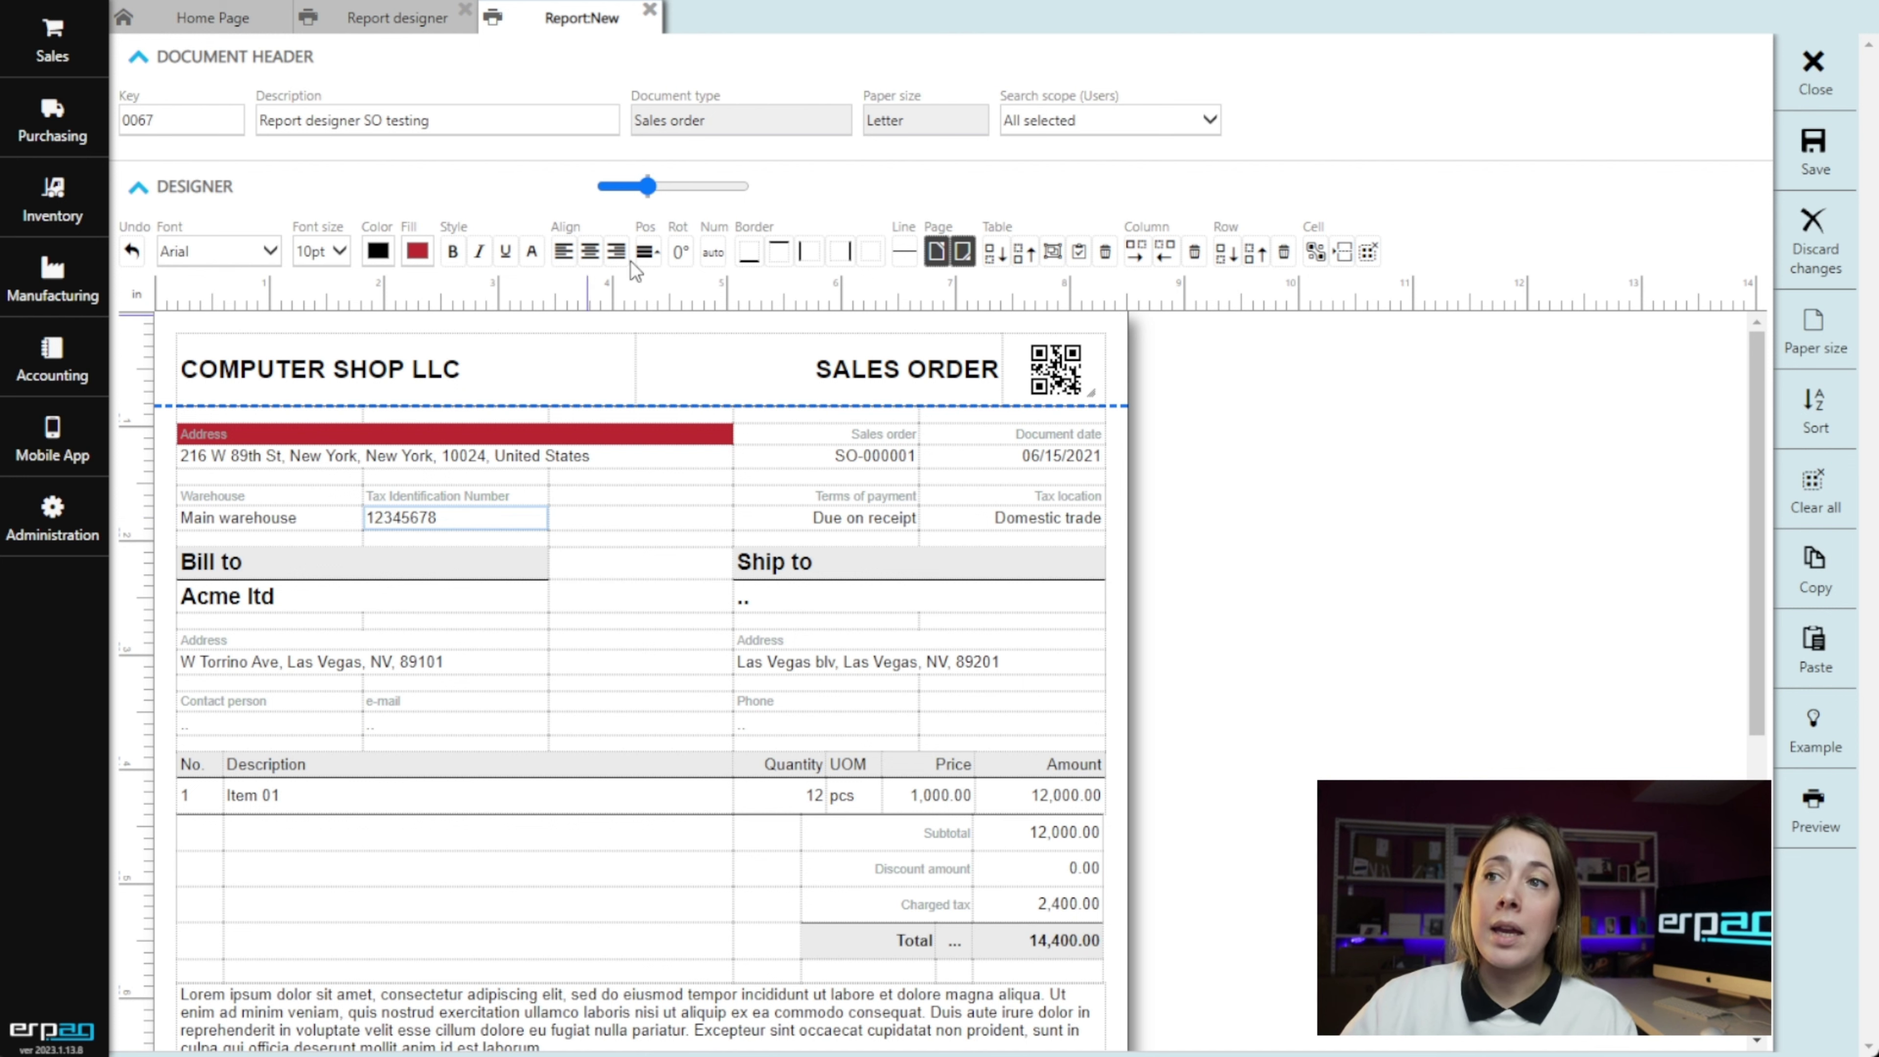
click(616, 252)
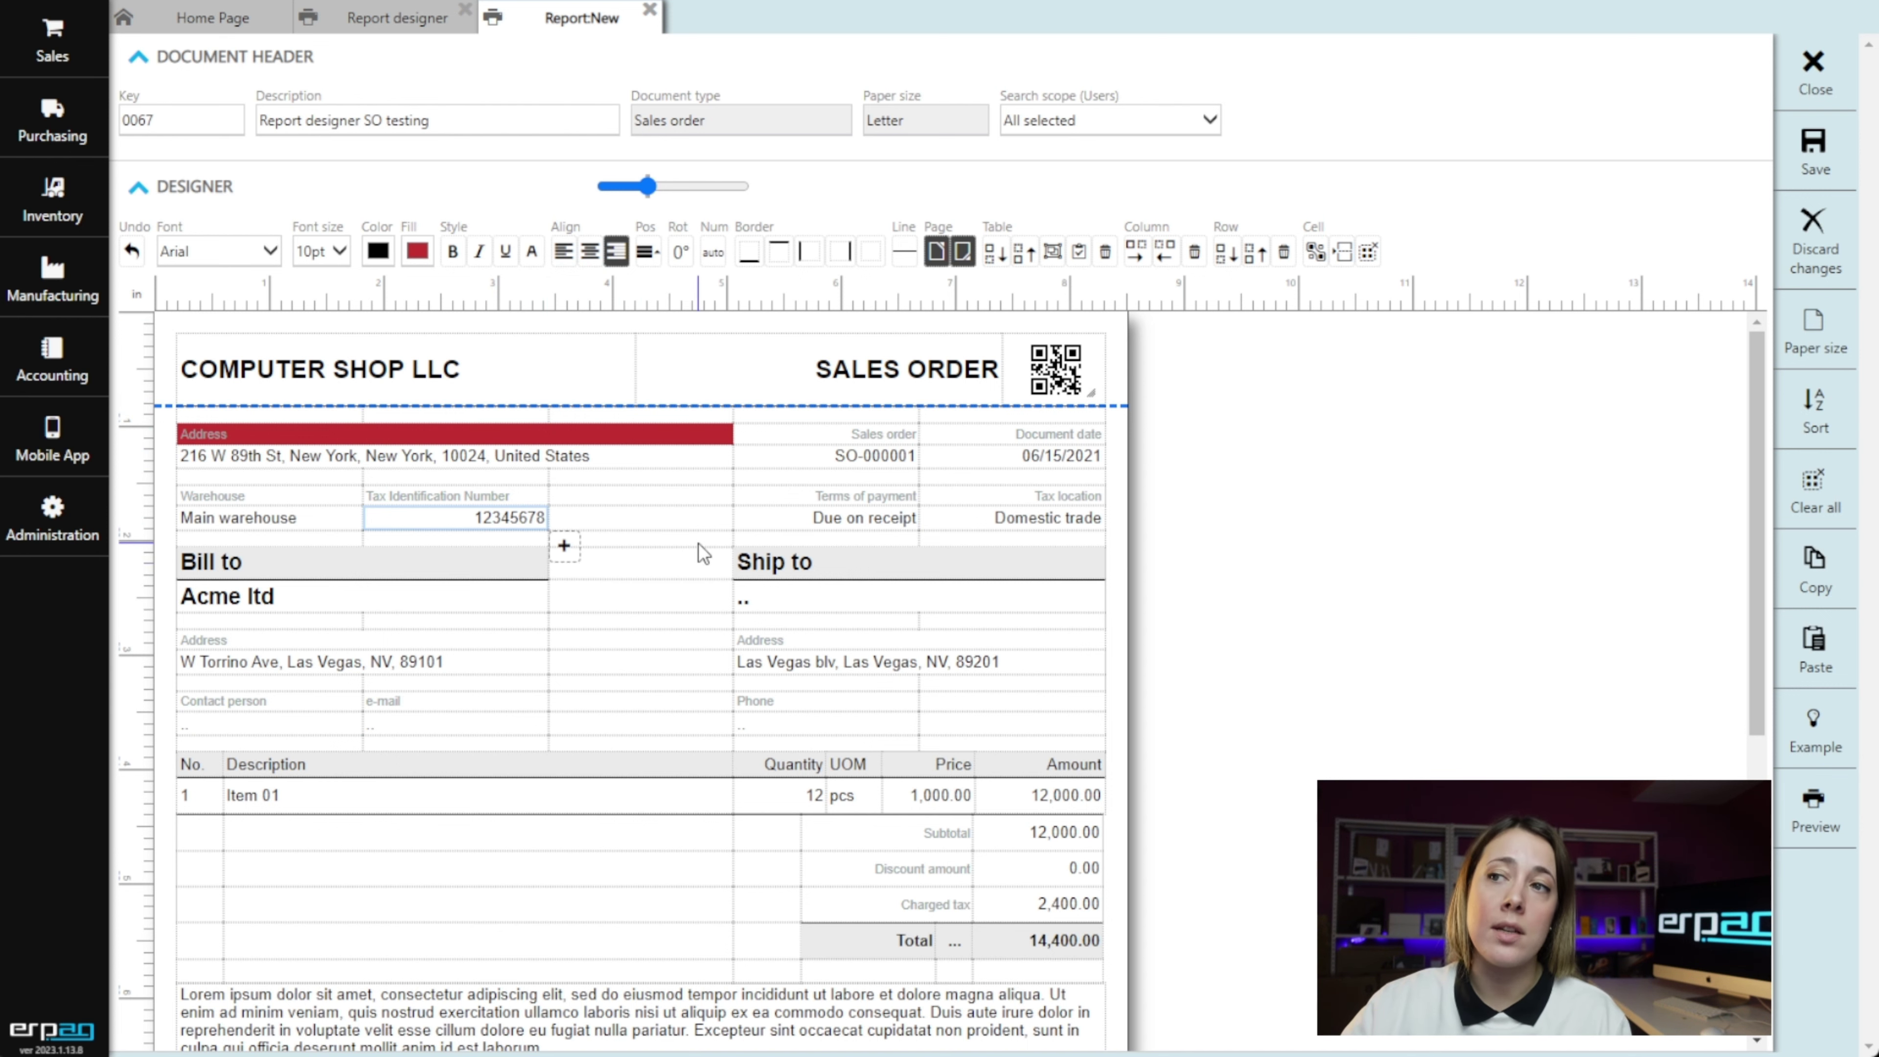
Add borders on all four sides of the Tax Identification Number value cell.
click(780, 255)
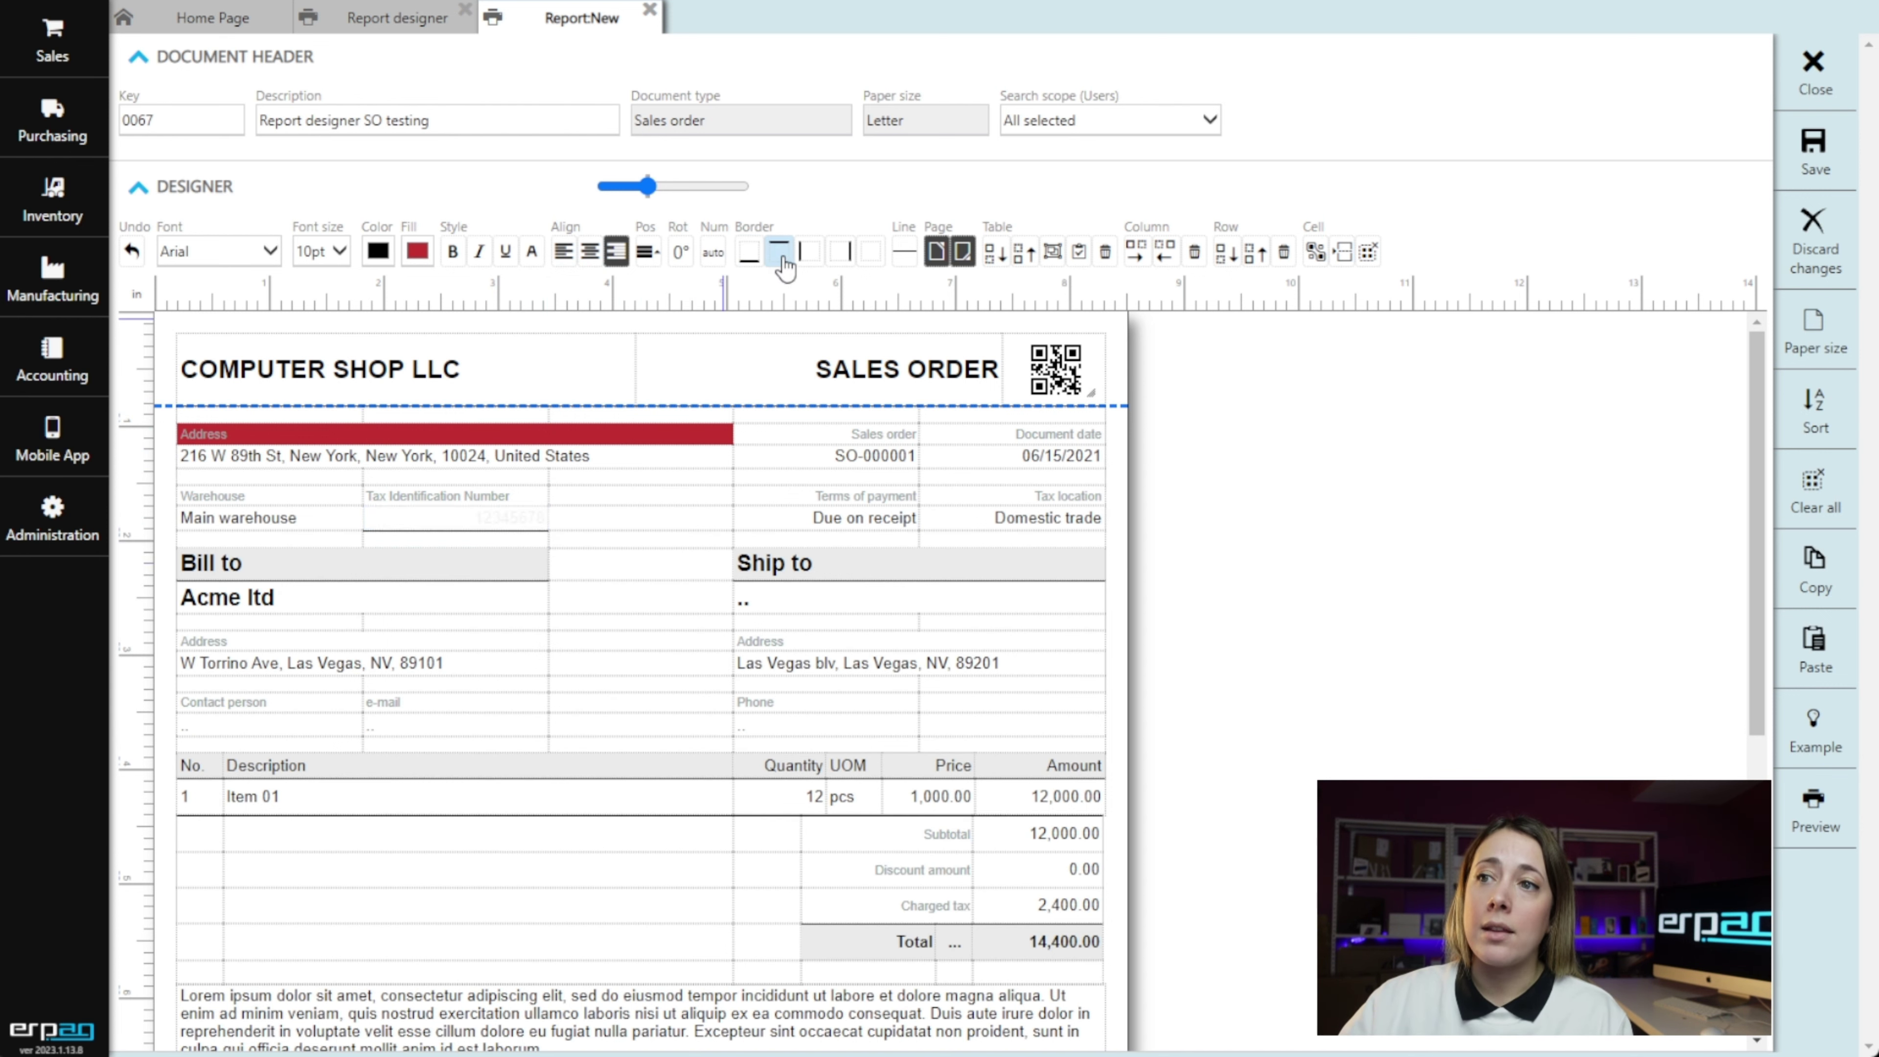
click(782, 257)
click(813, 259)
click(844, 257)
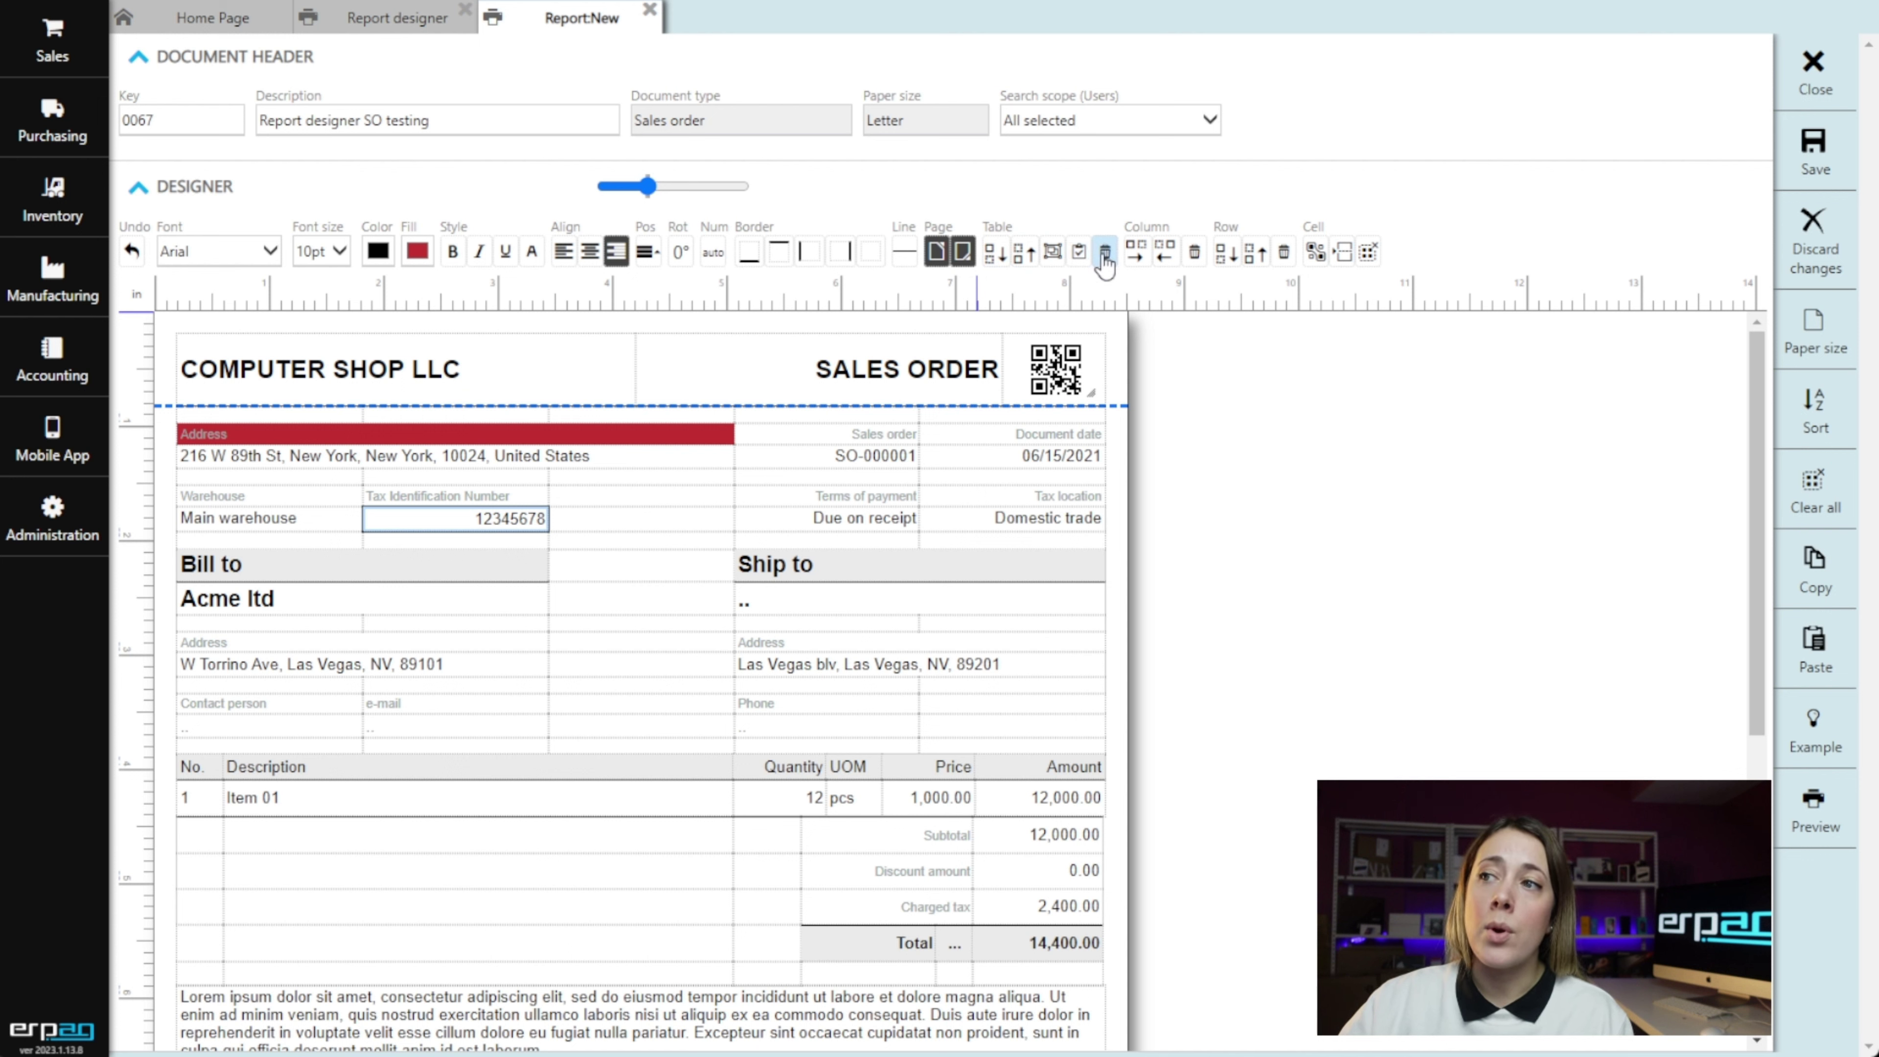
click(942, 384)
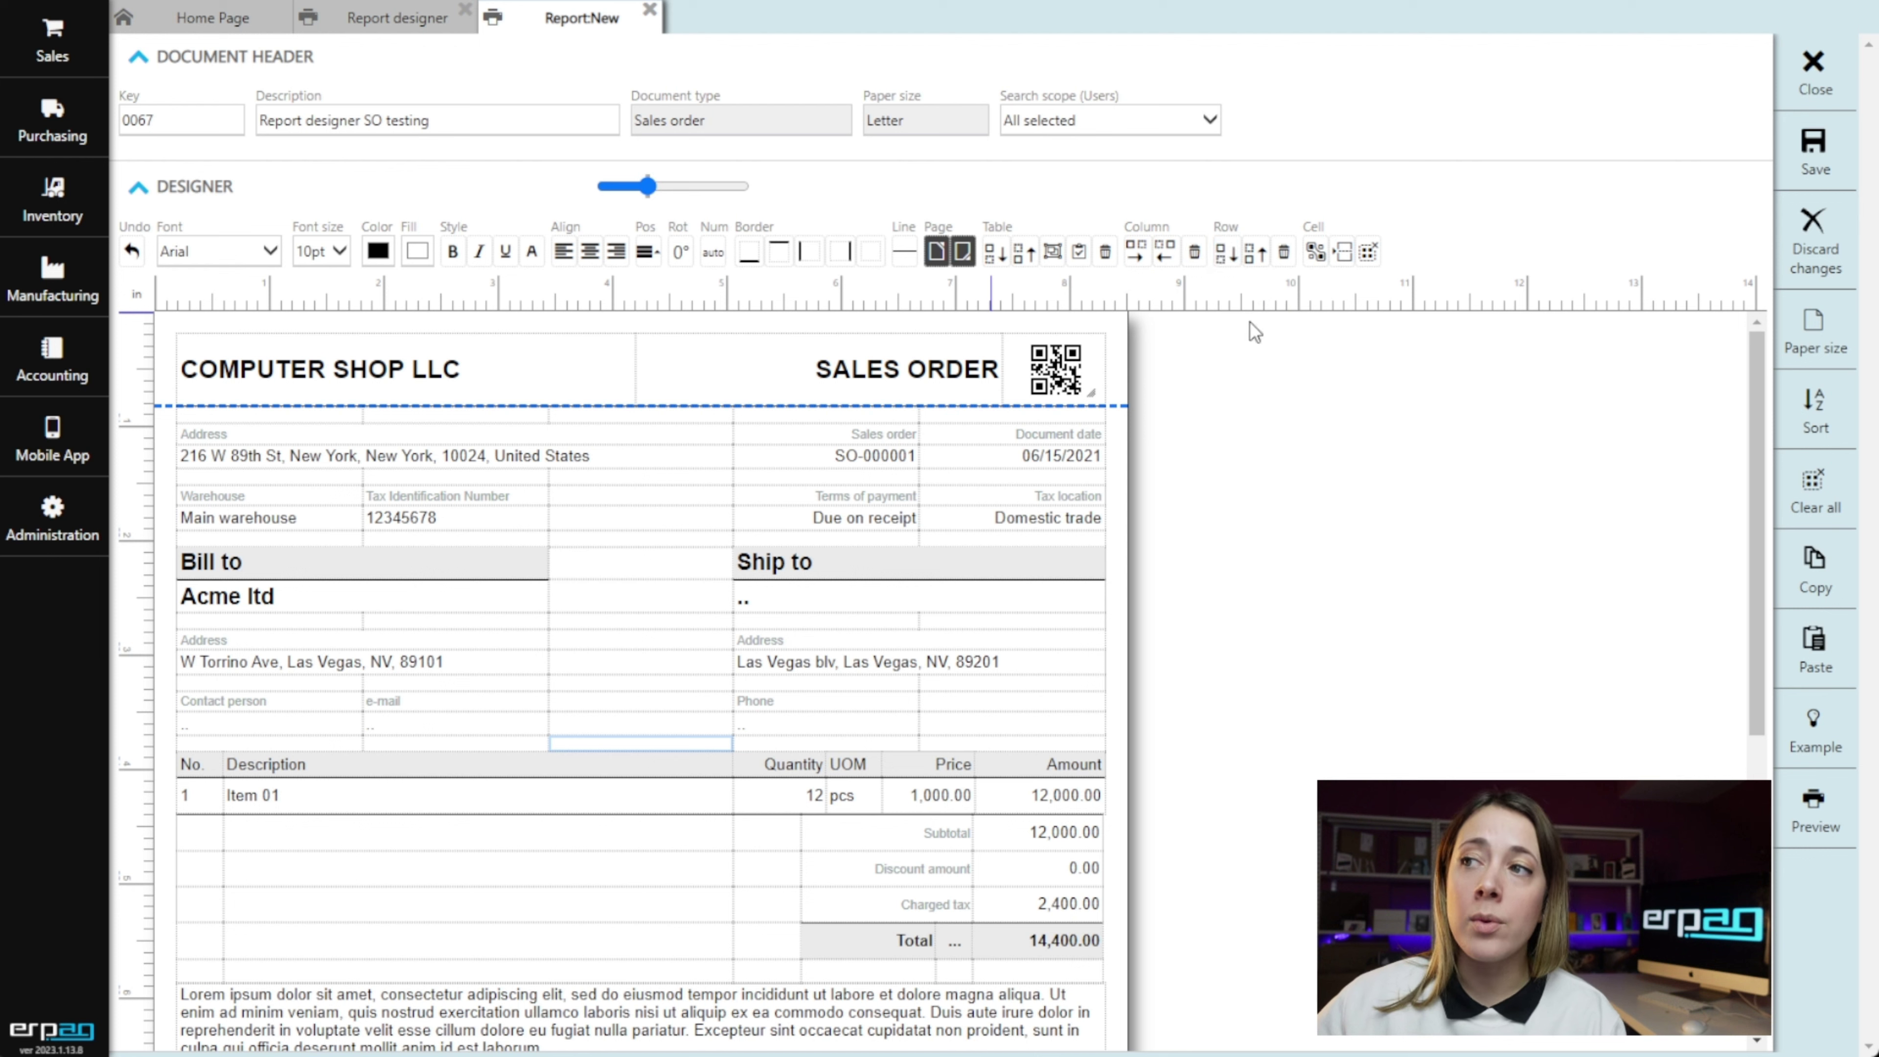
Insert a Document-source table with 3 columns, 2 rows and 2 header rows below the billing and shipping block, leaving empty rows and using Auto page break.
click(1023, 255)
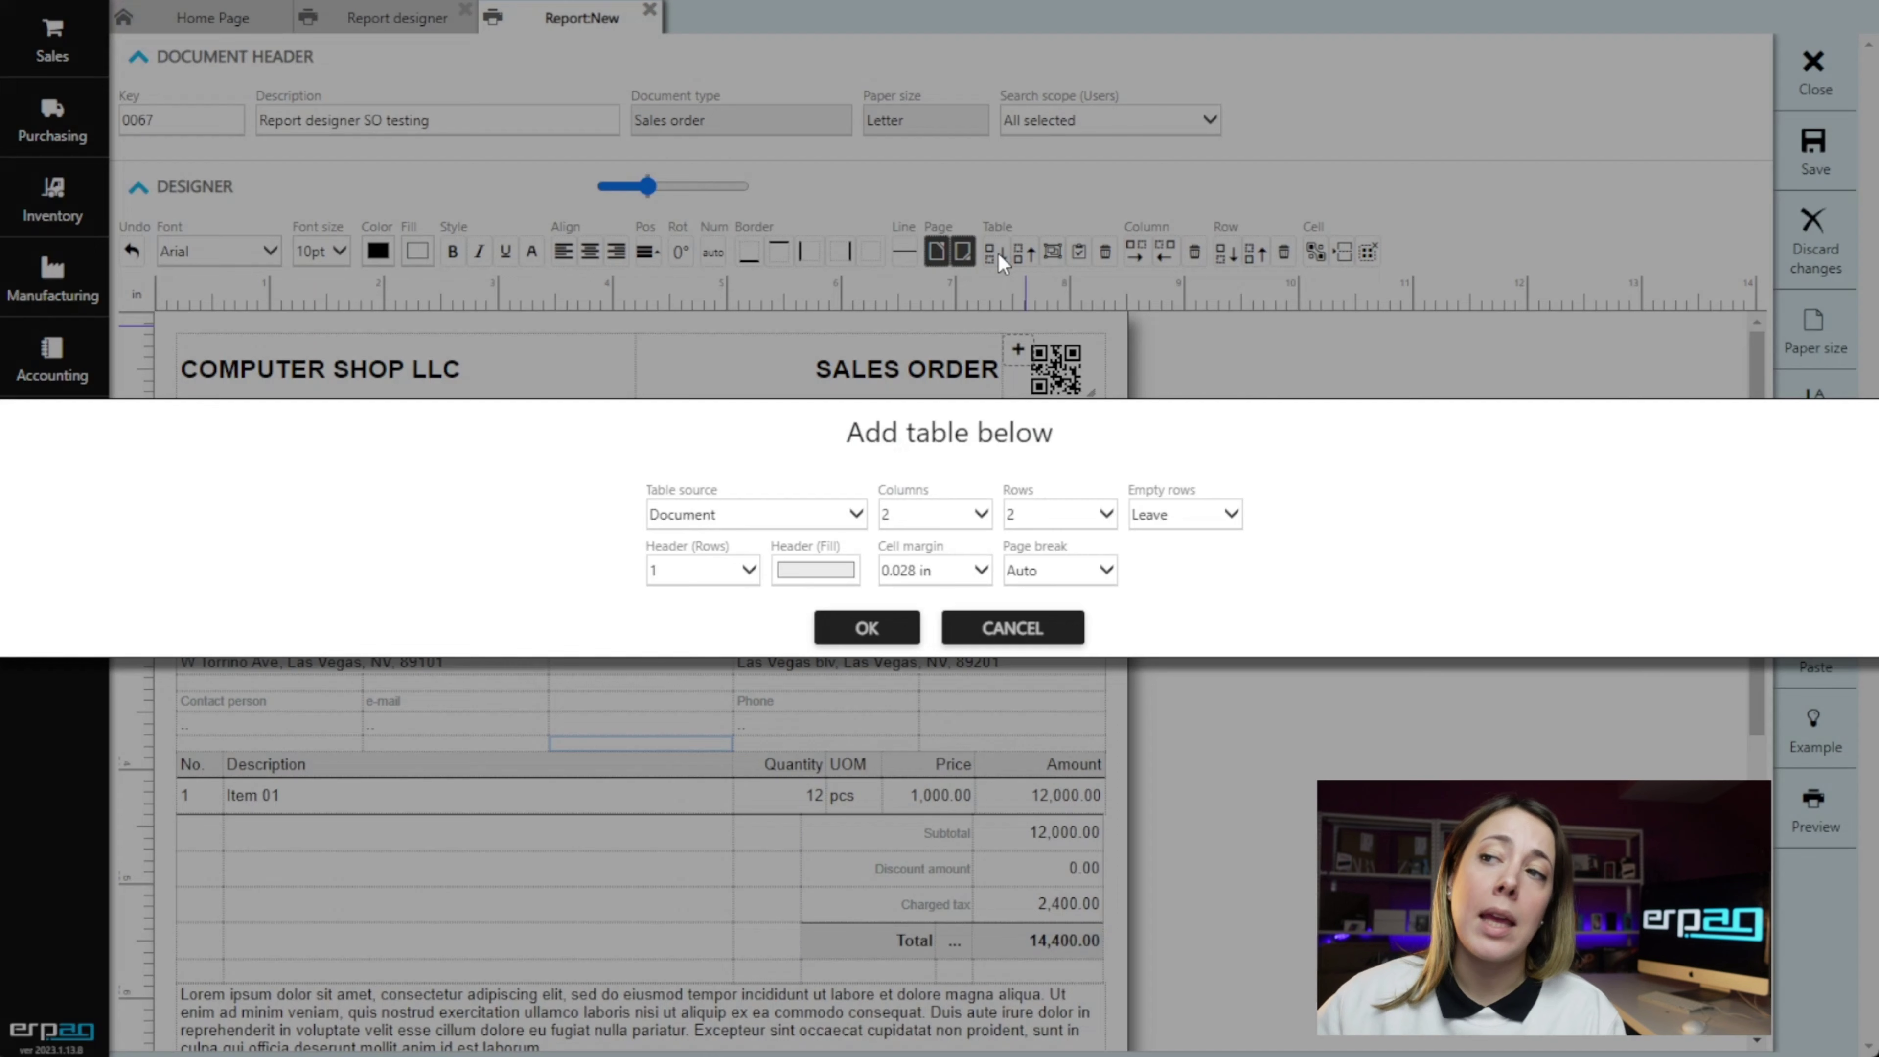
click(688, 518)
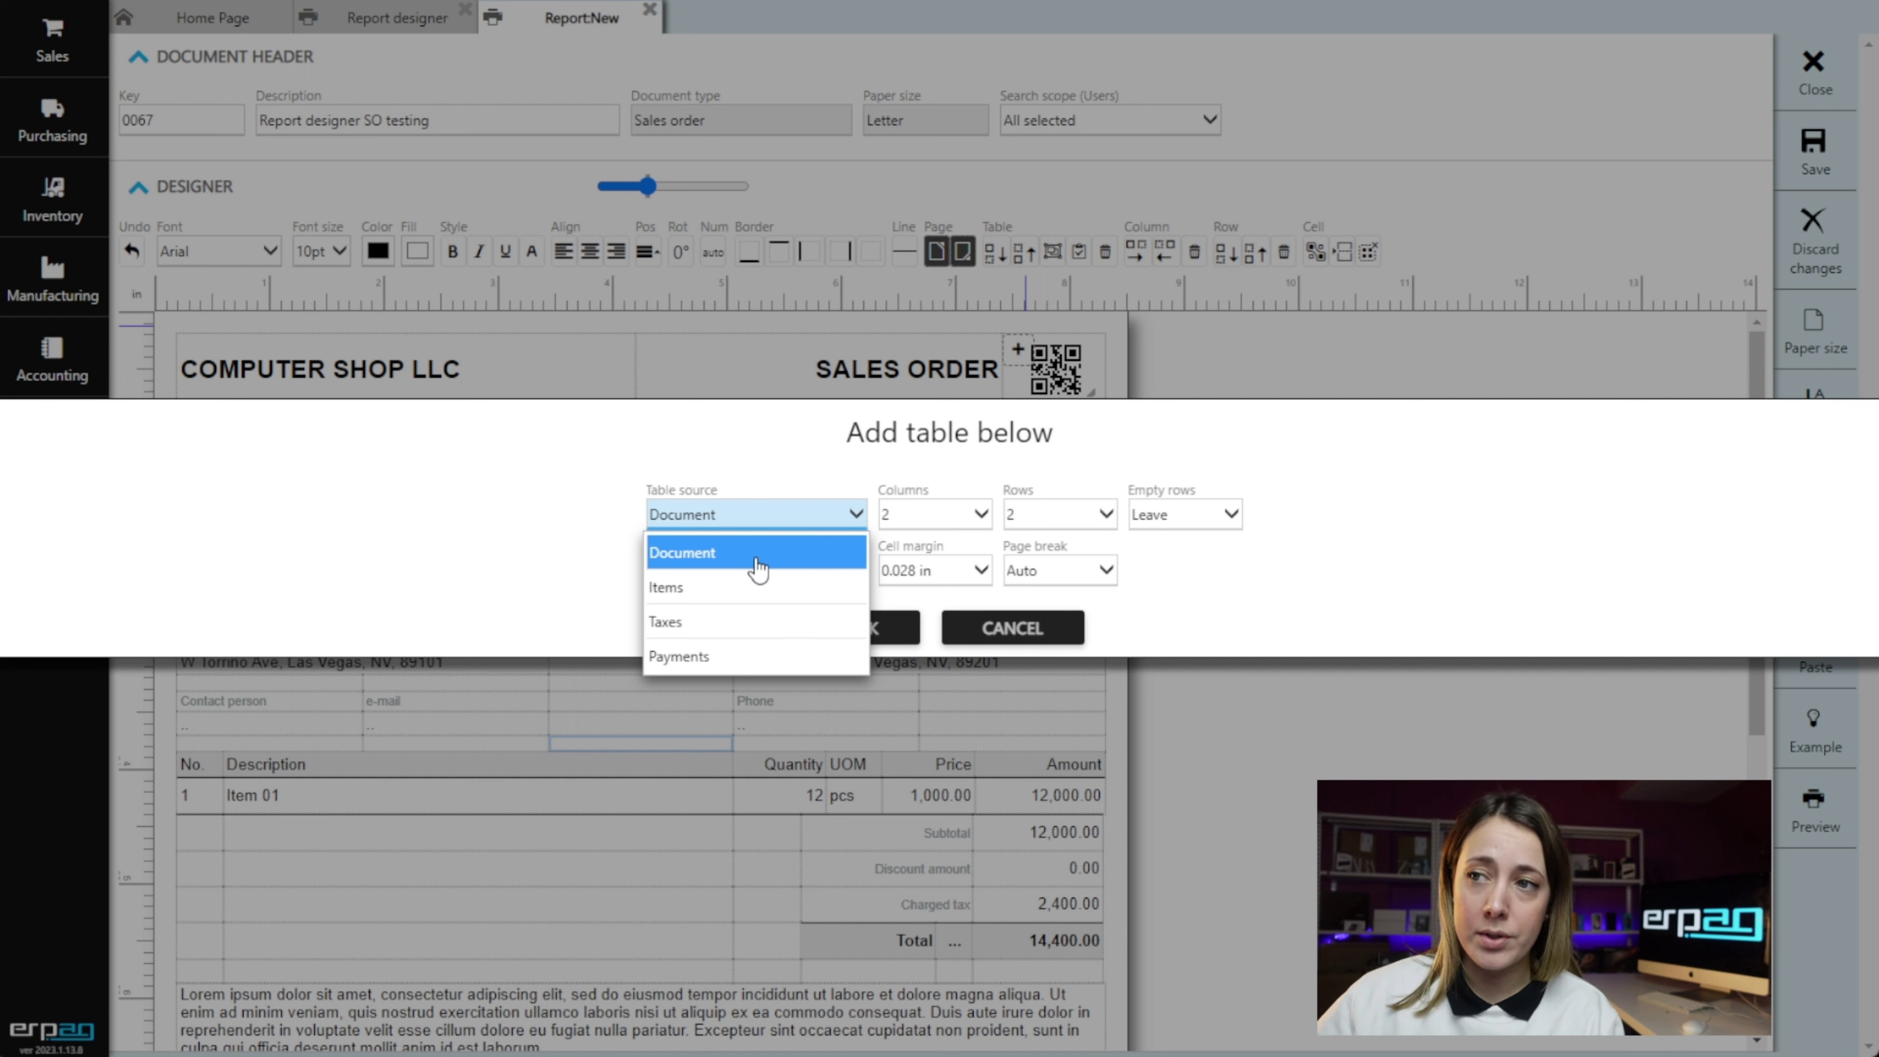
click(925, 526)
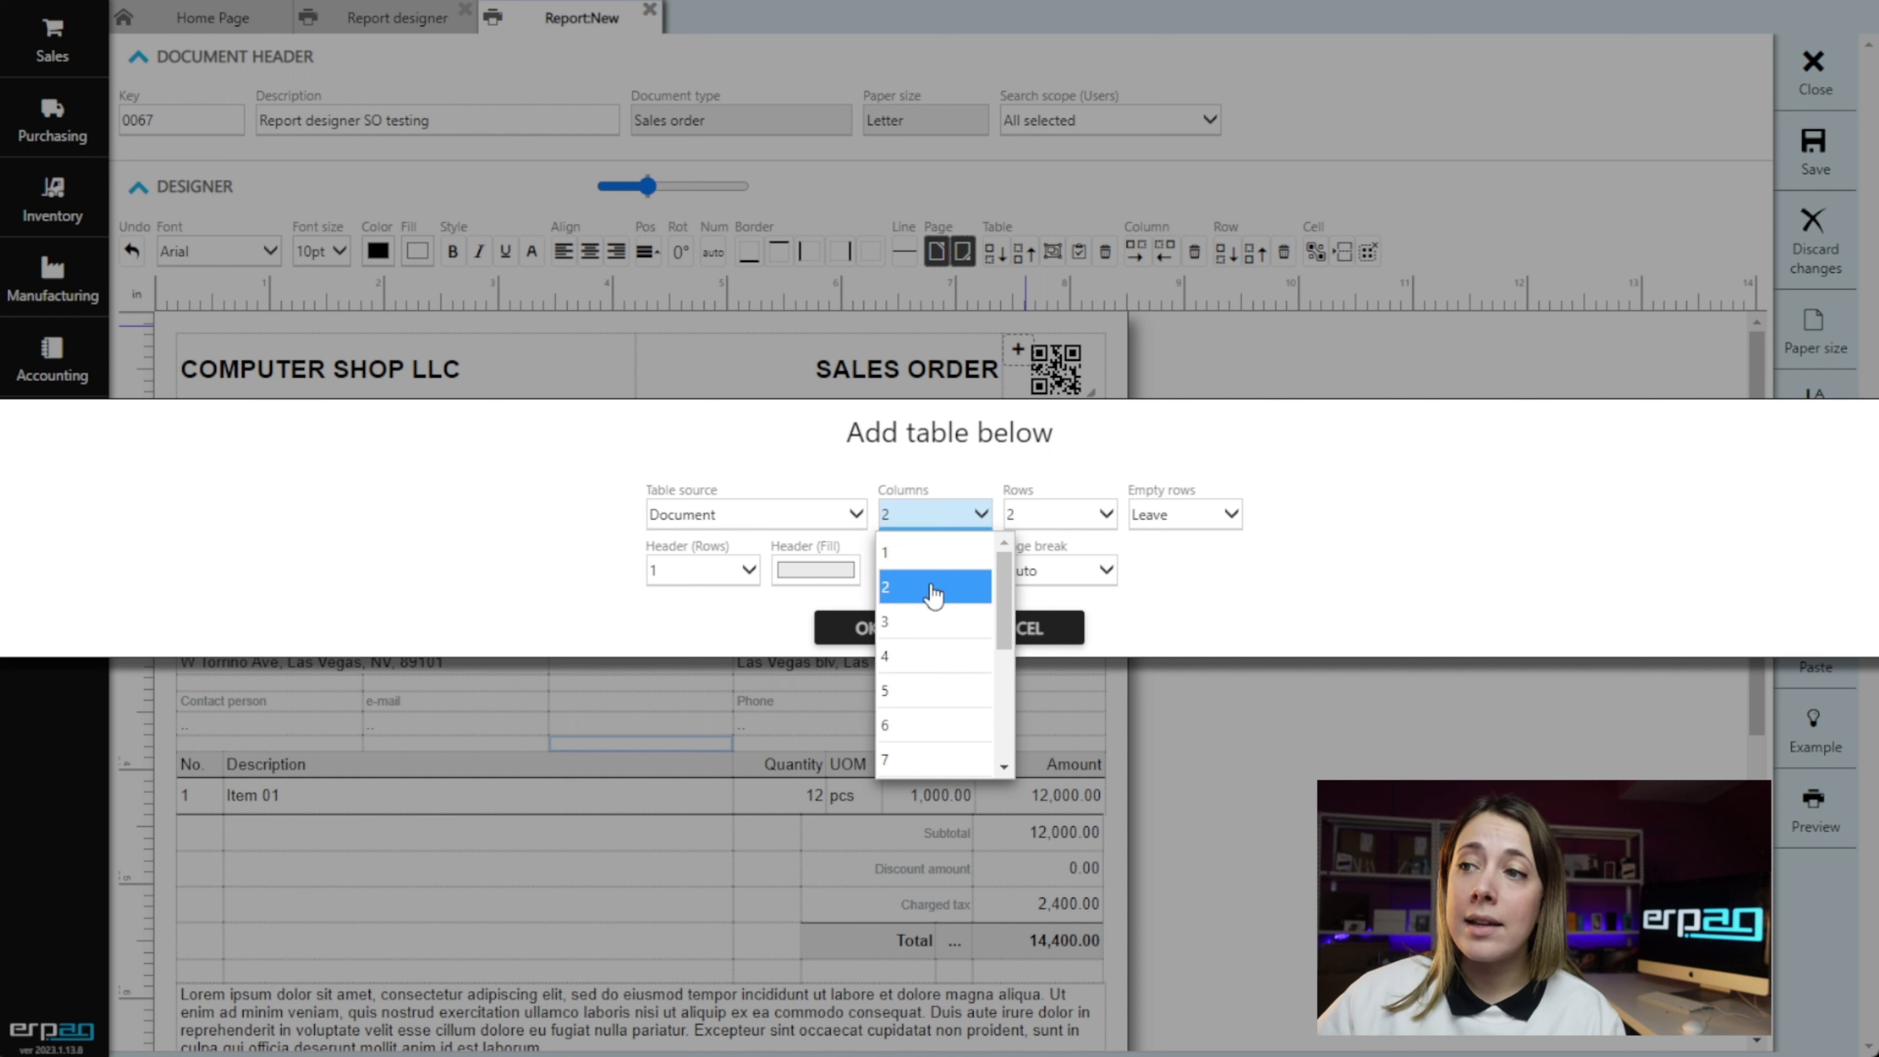
click(938, 622)
click(1066, 527)
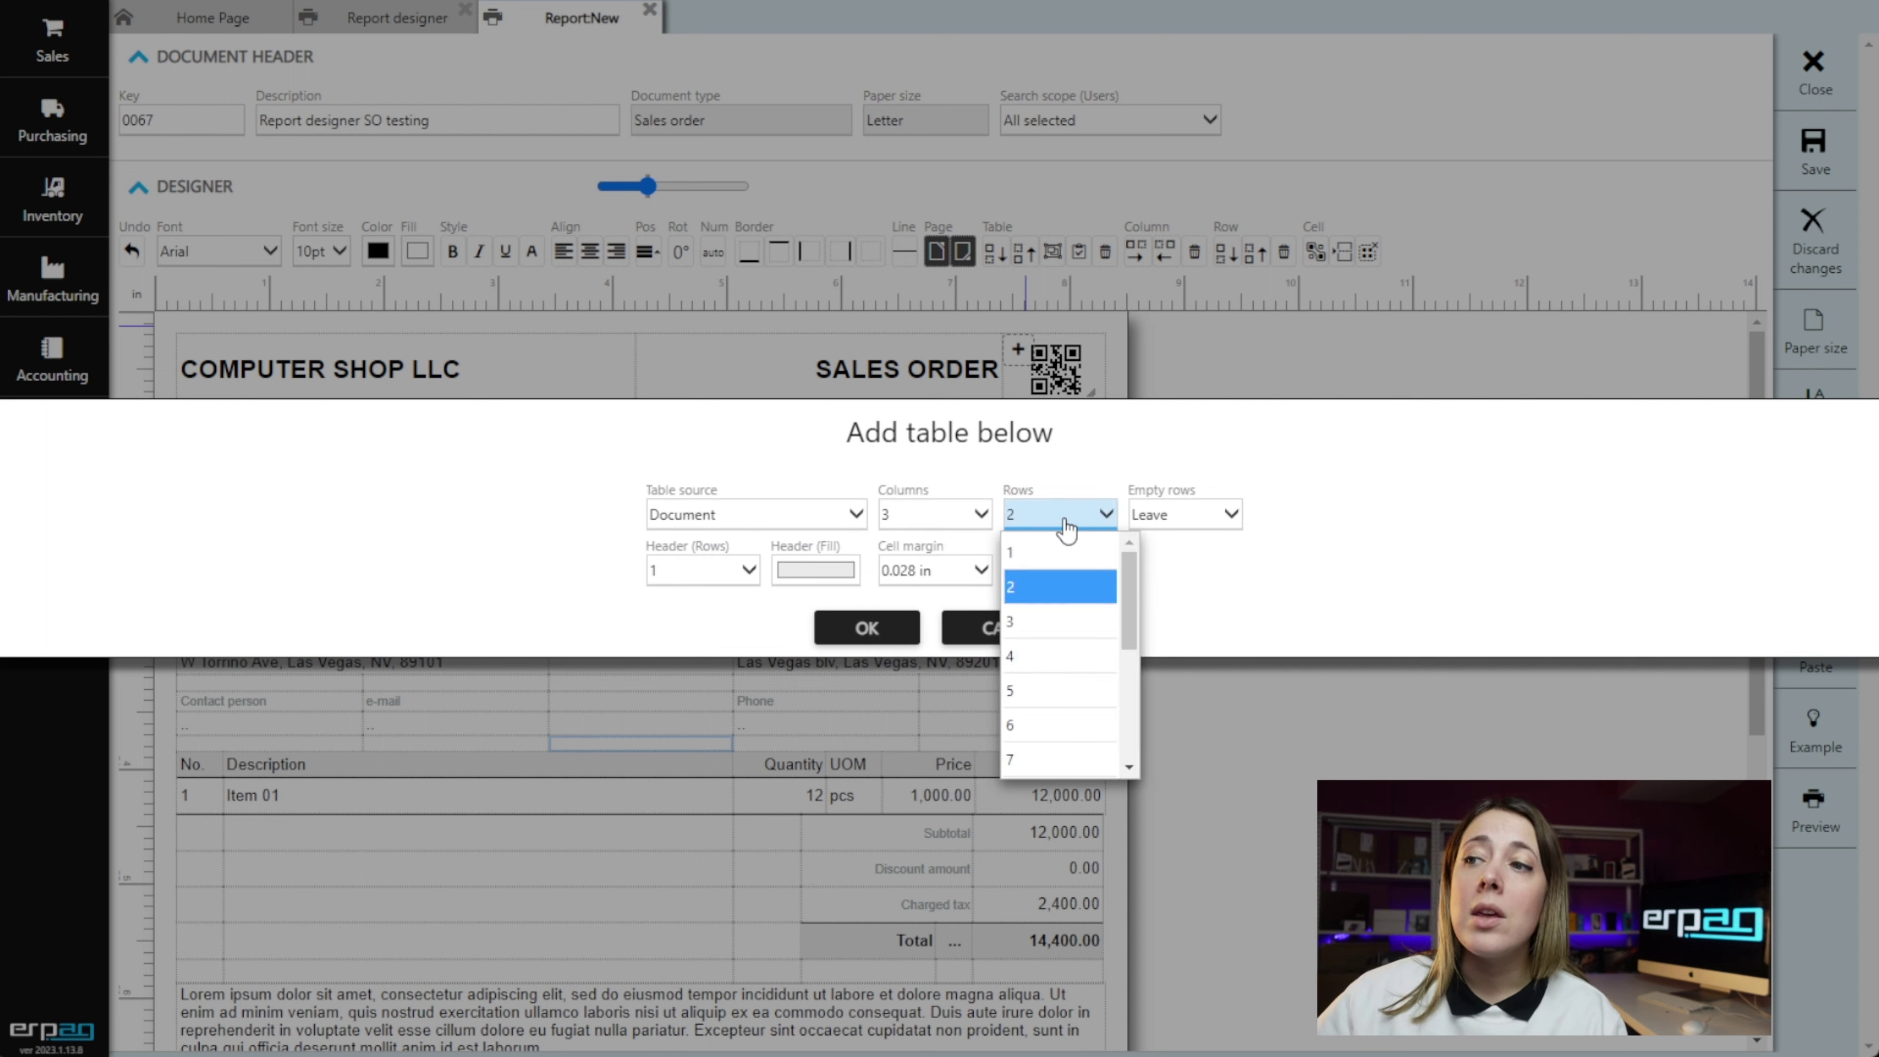
click(1066, 523)
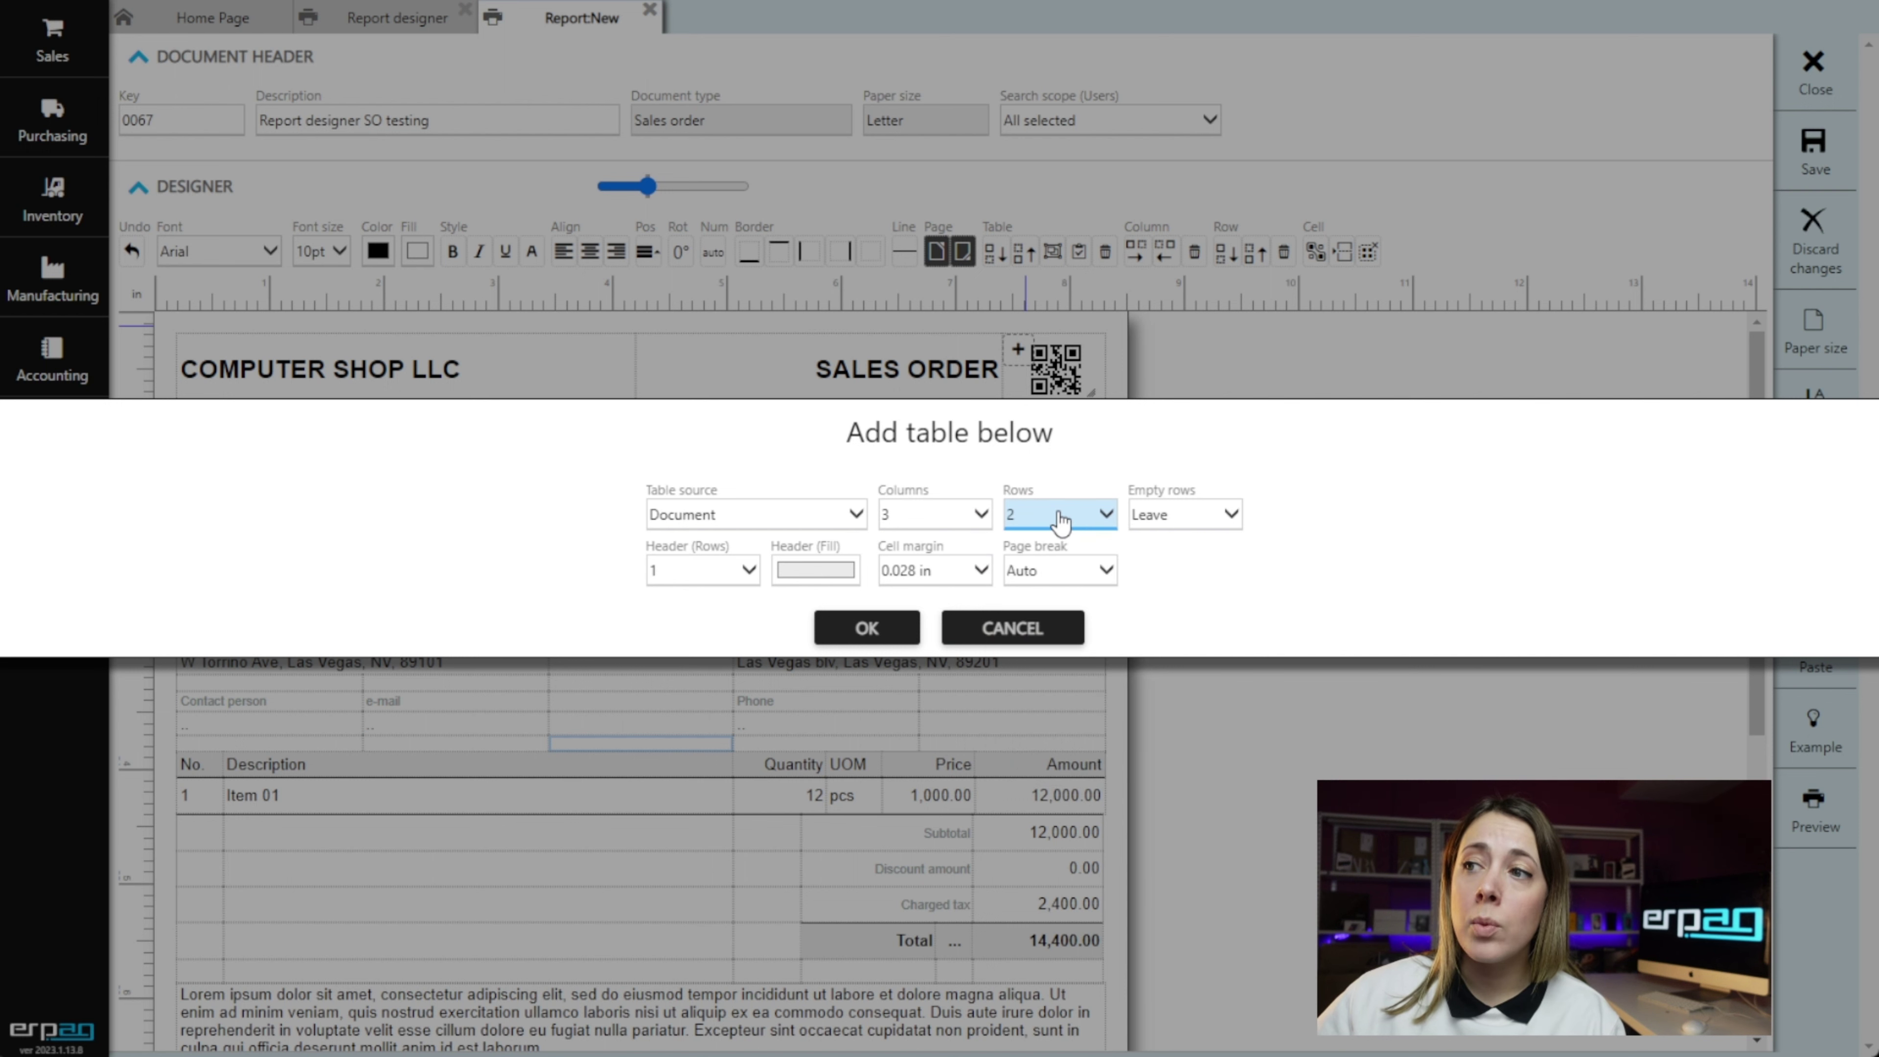
click(1186, 528)
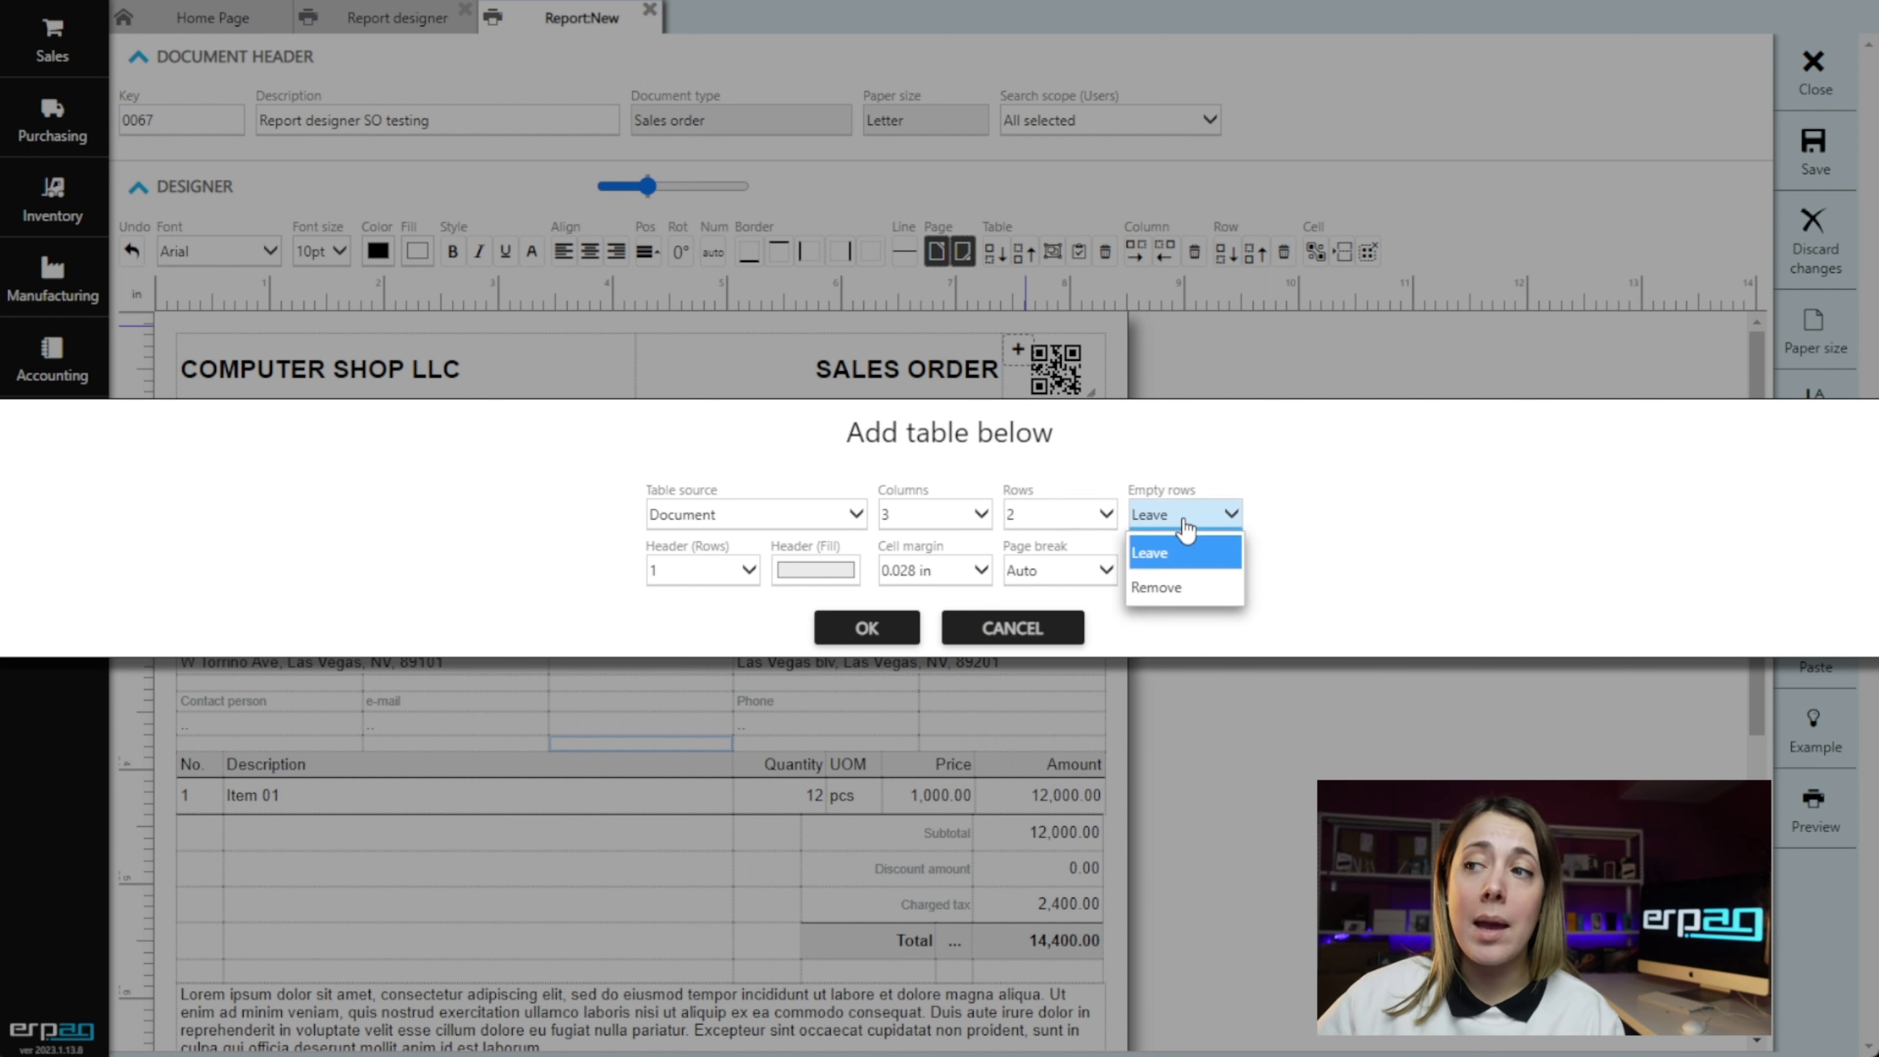
click(1188, 518)
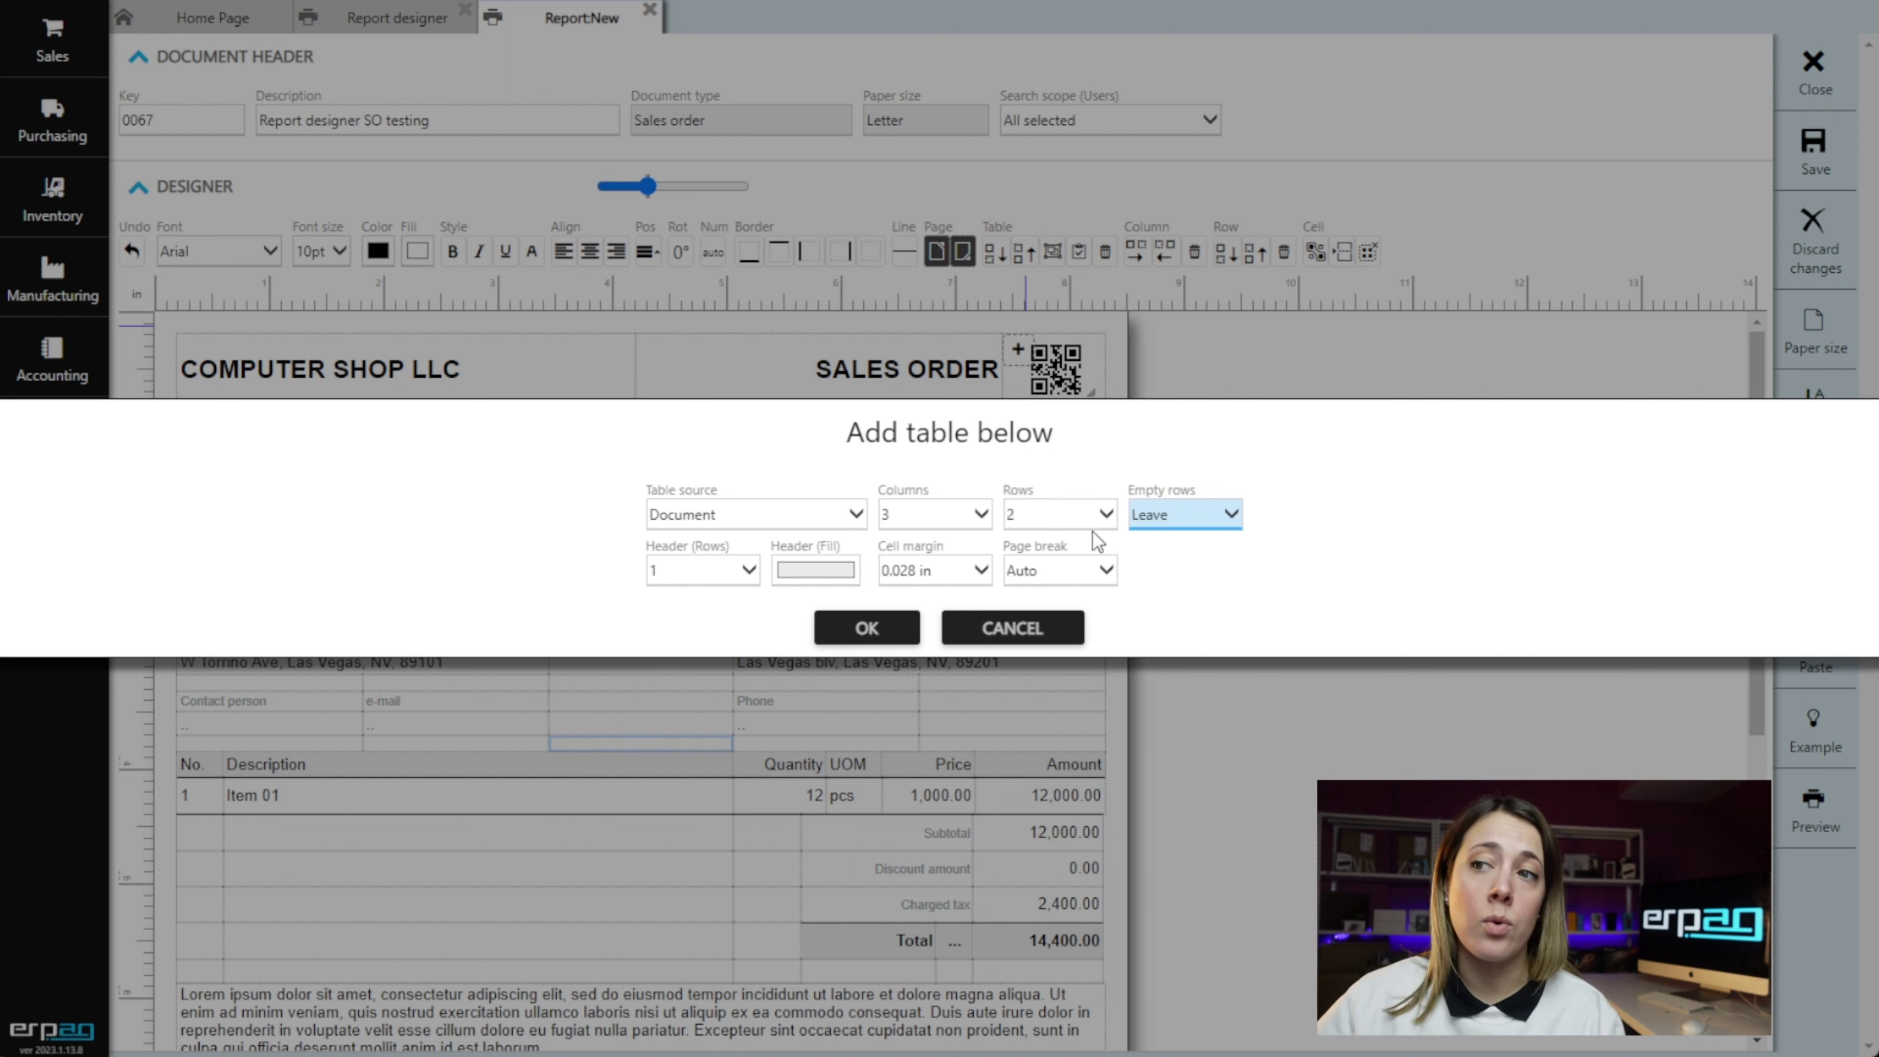
click(750, 572)
click(696, 678)
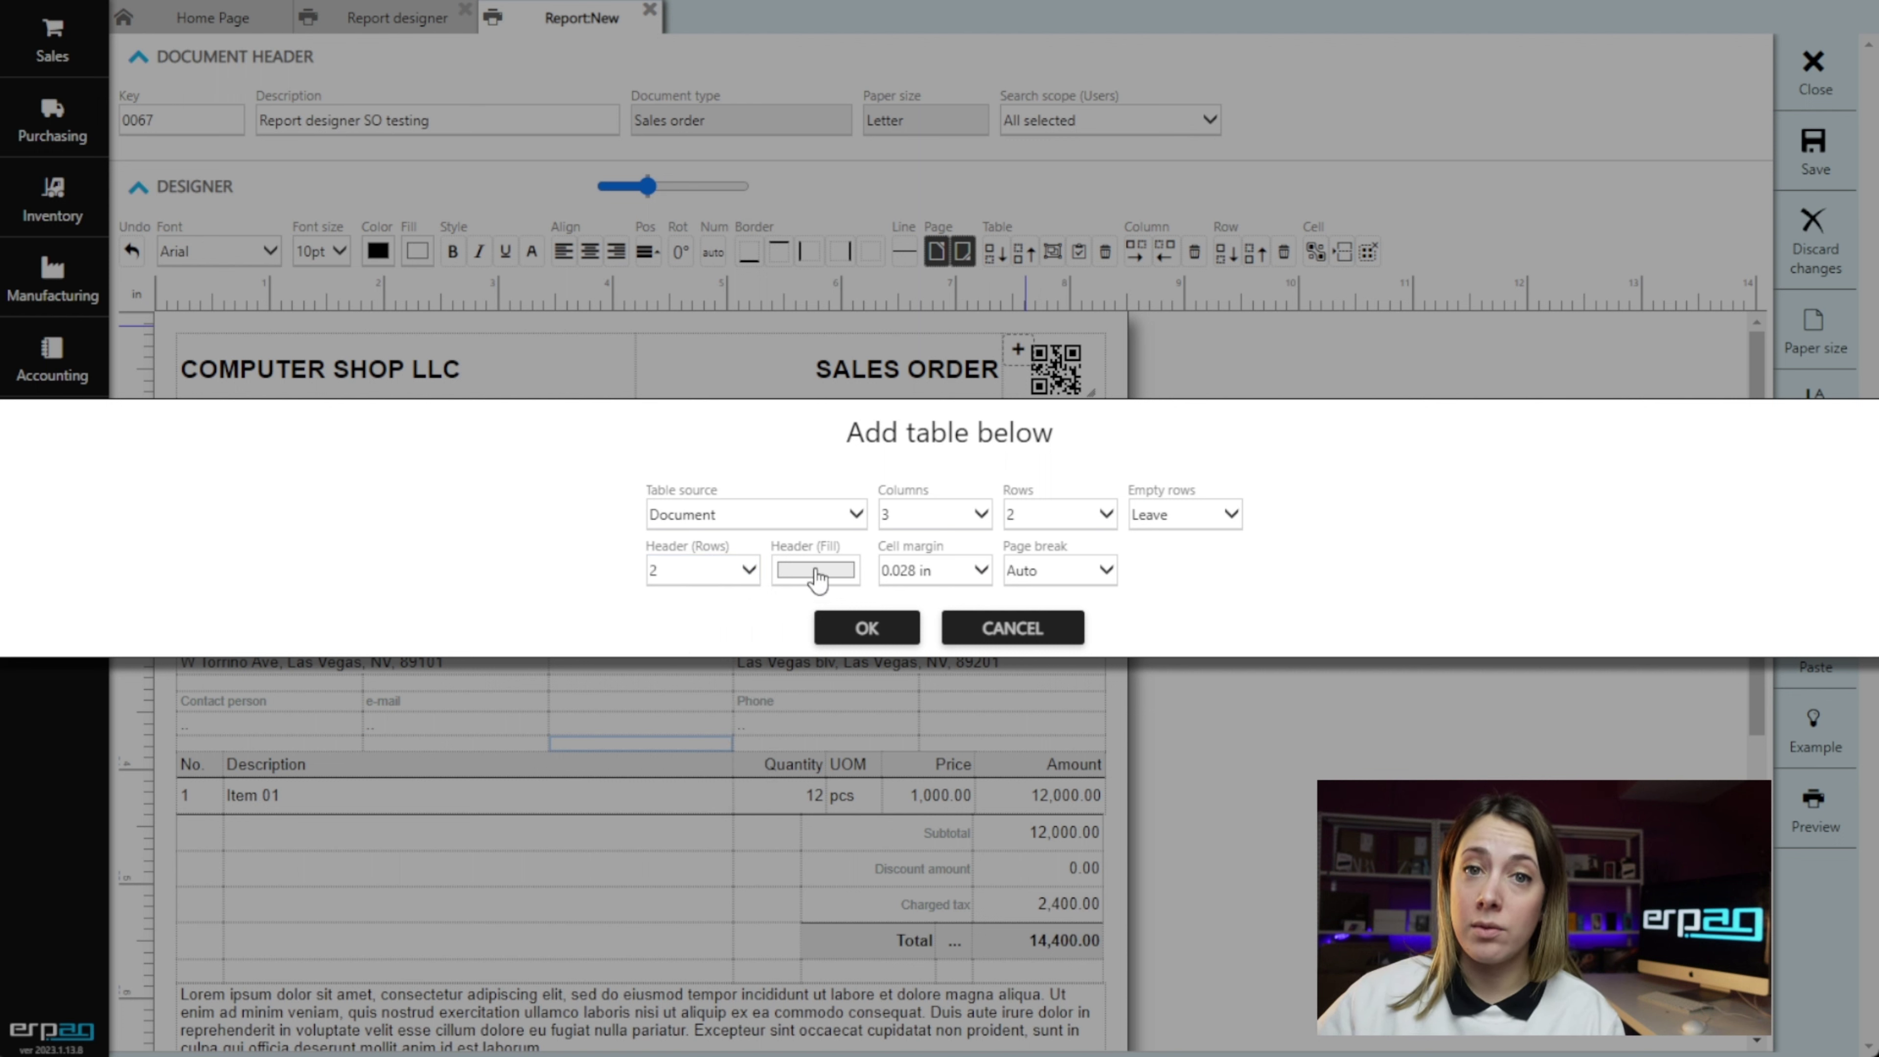
click(1080, 576)
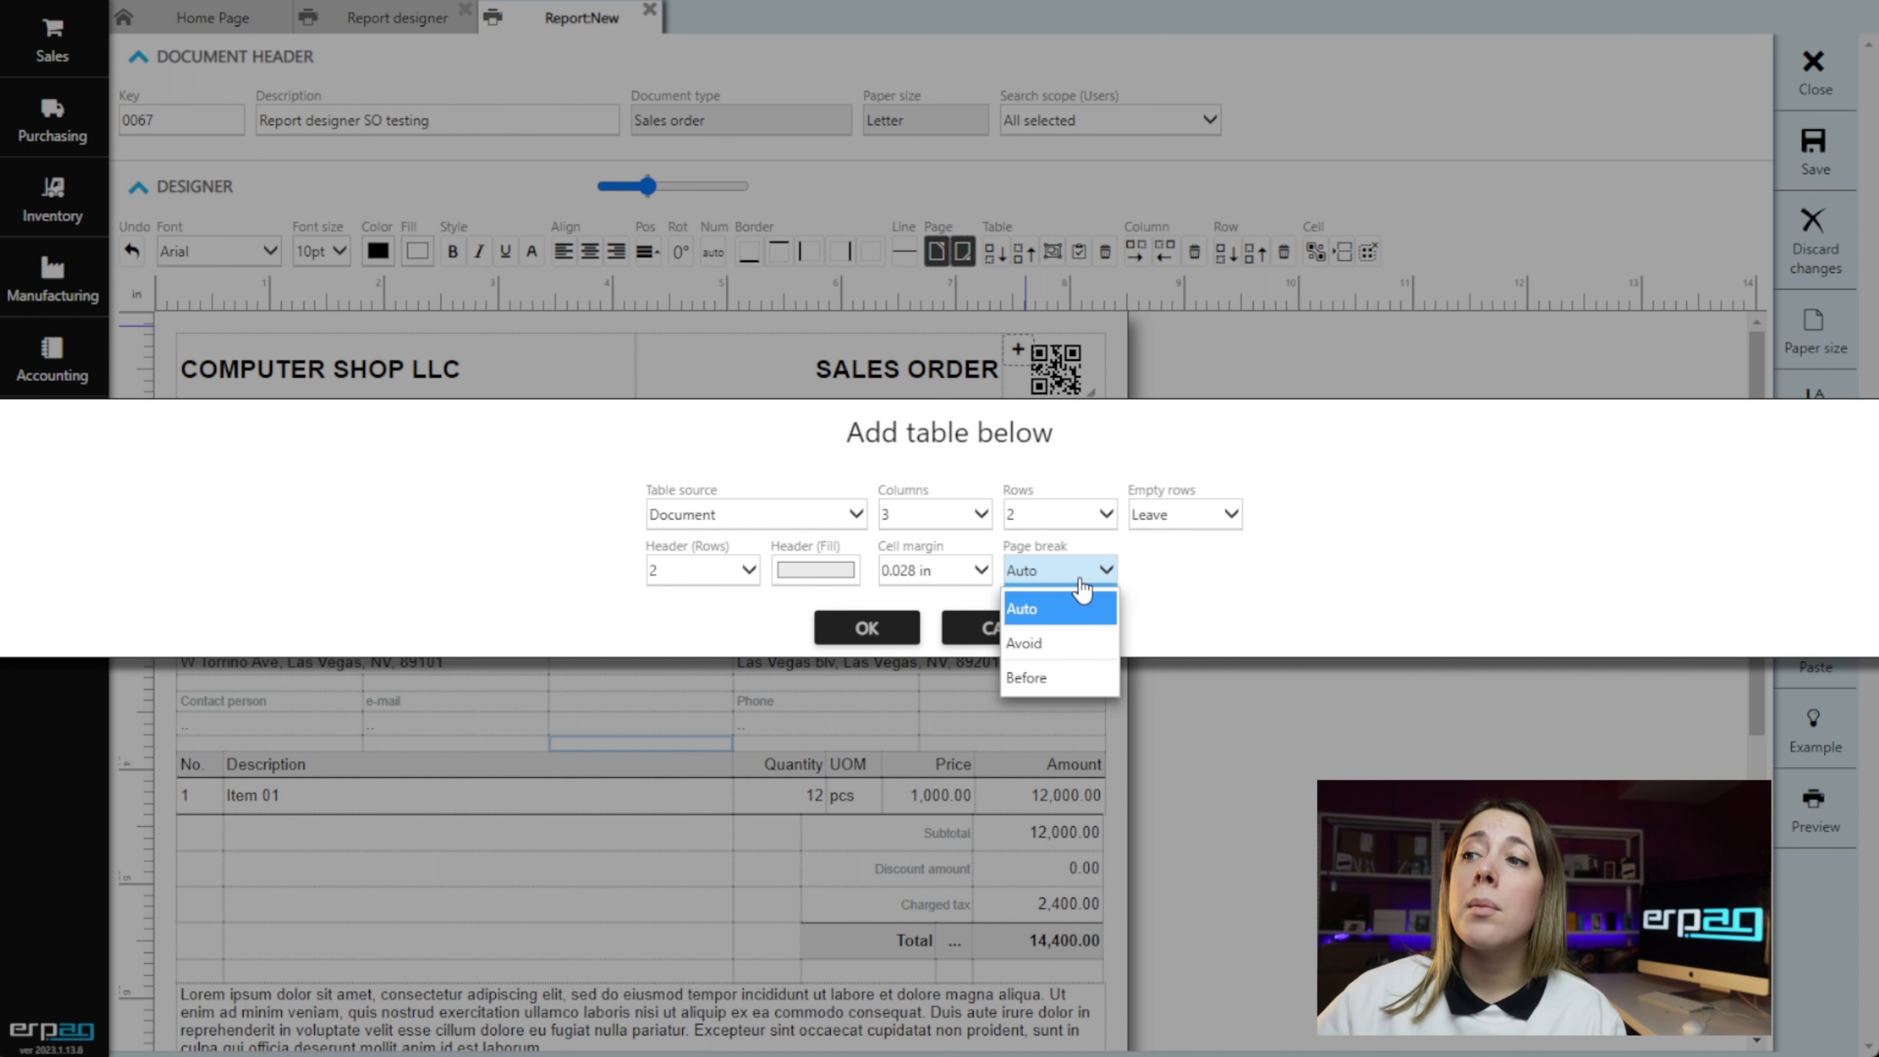
click(864, 629)
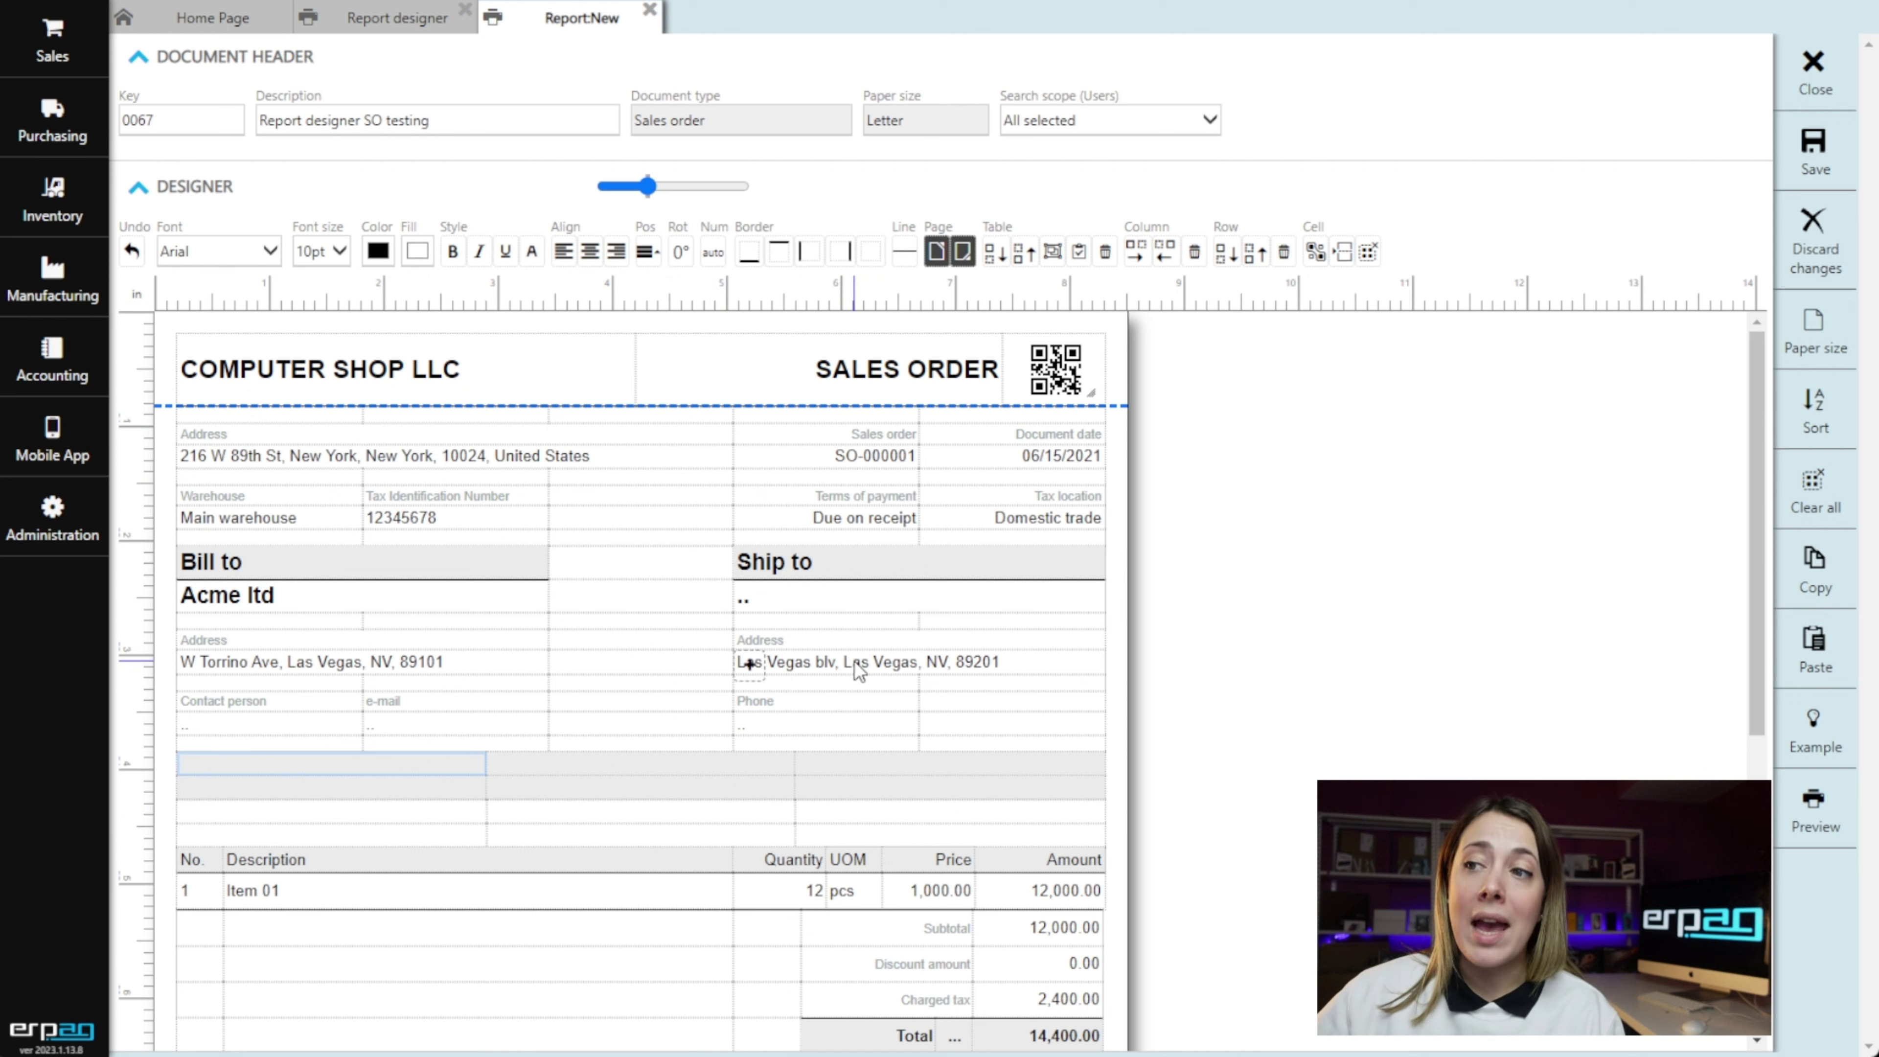
Review the table source, group and field assigned to the shipping address value.
click(877, 662)
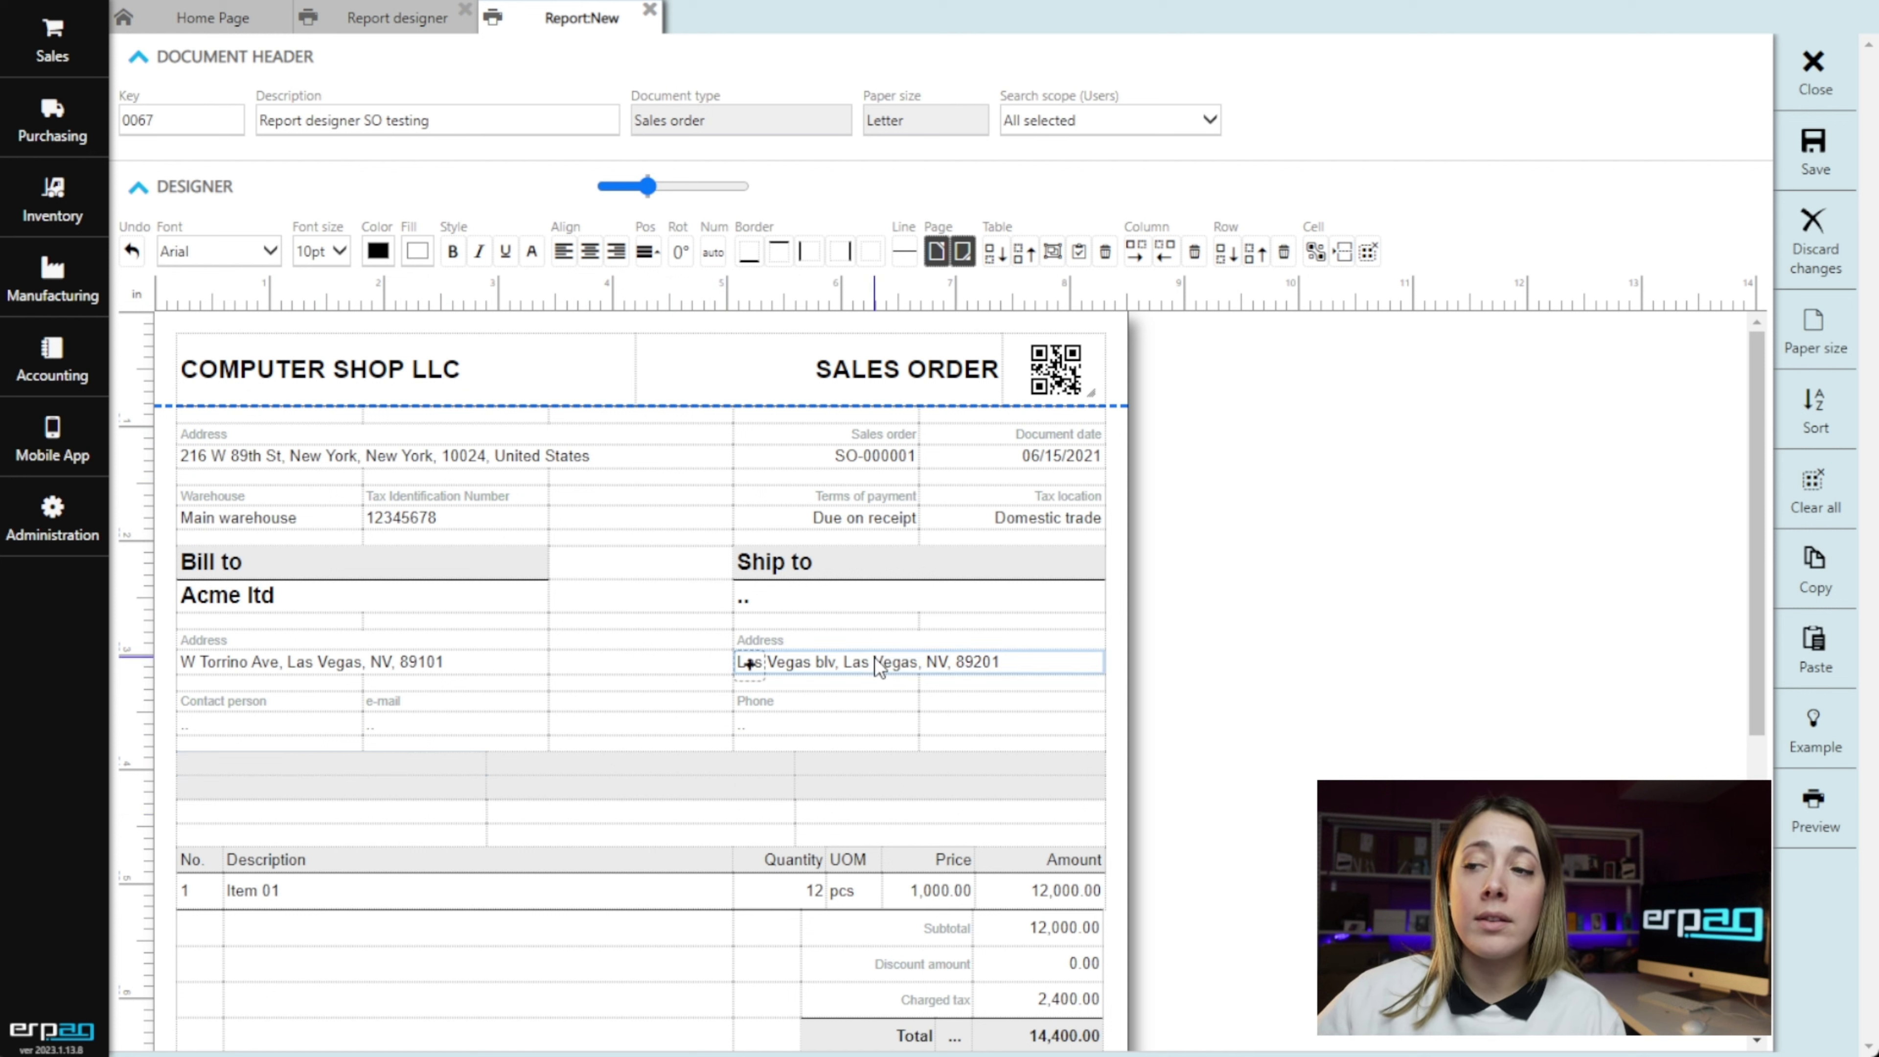
click(749, 664)
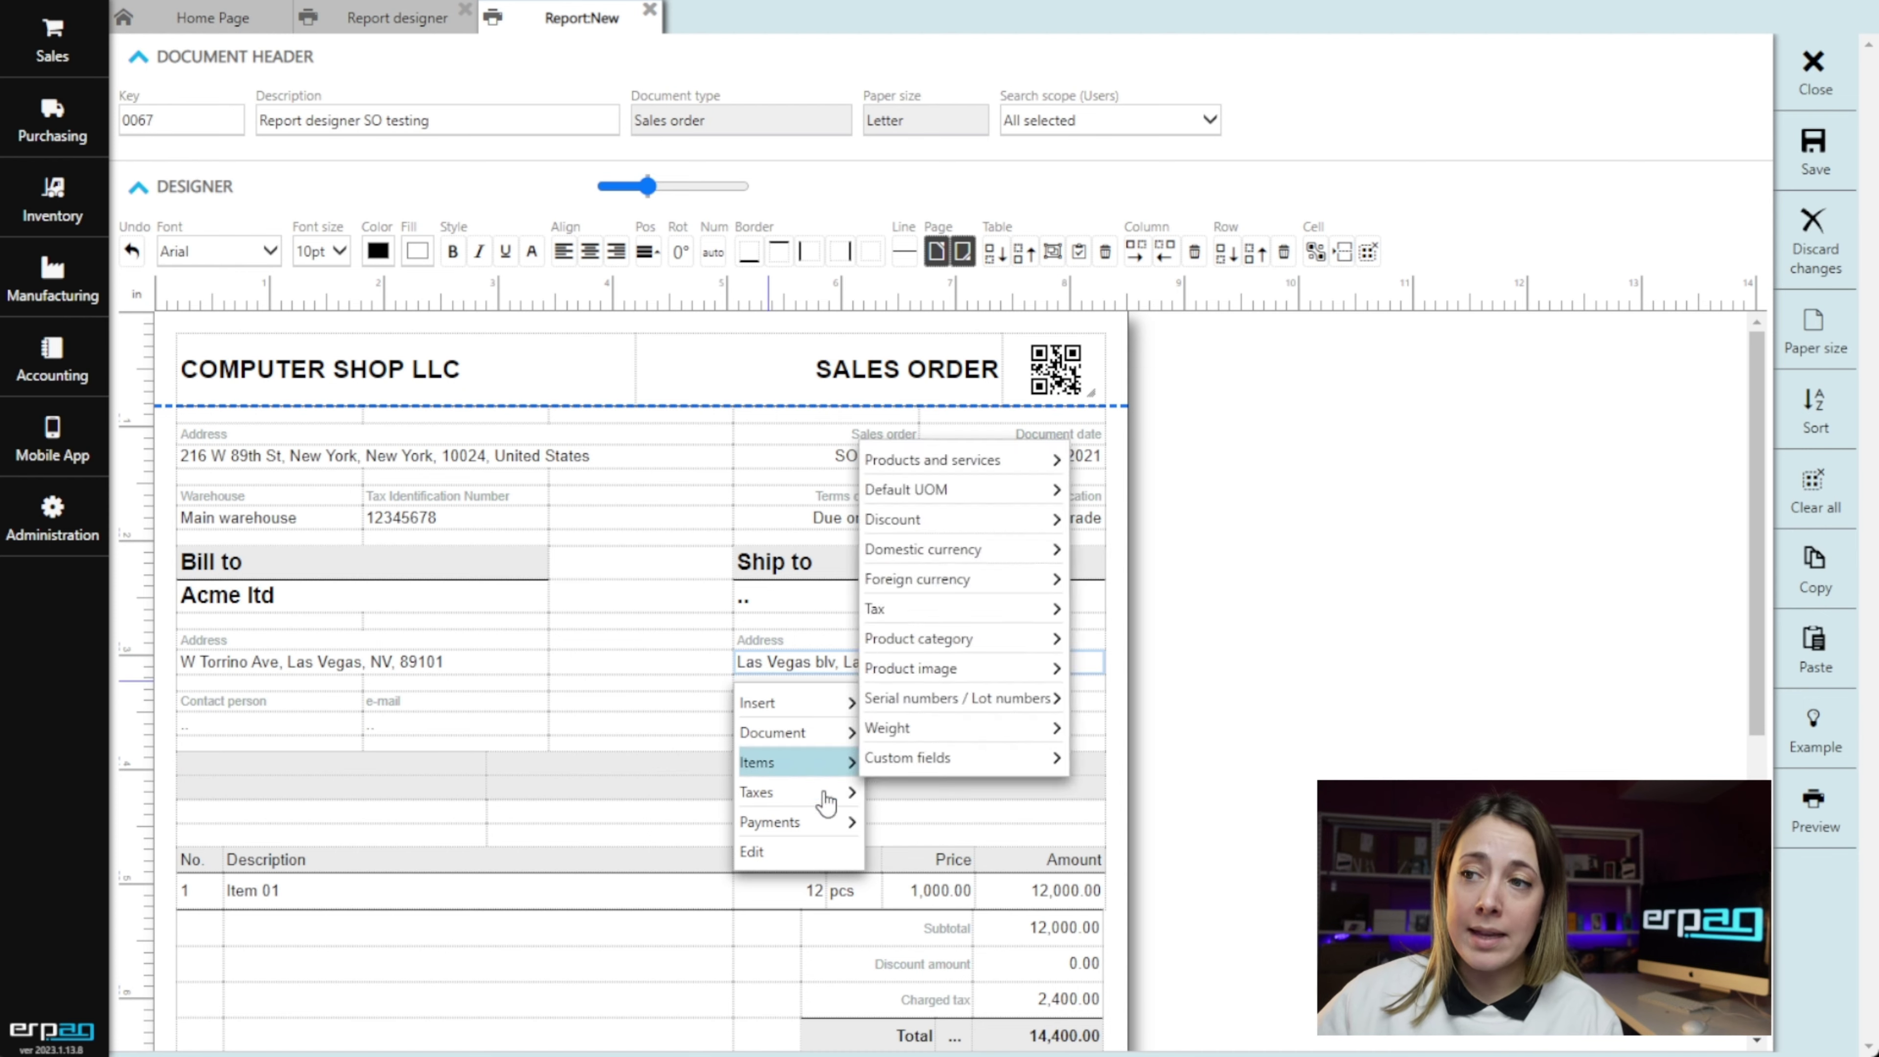
click(769, 852)
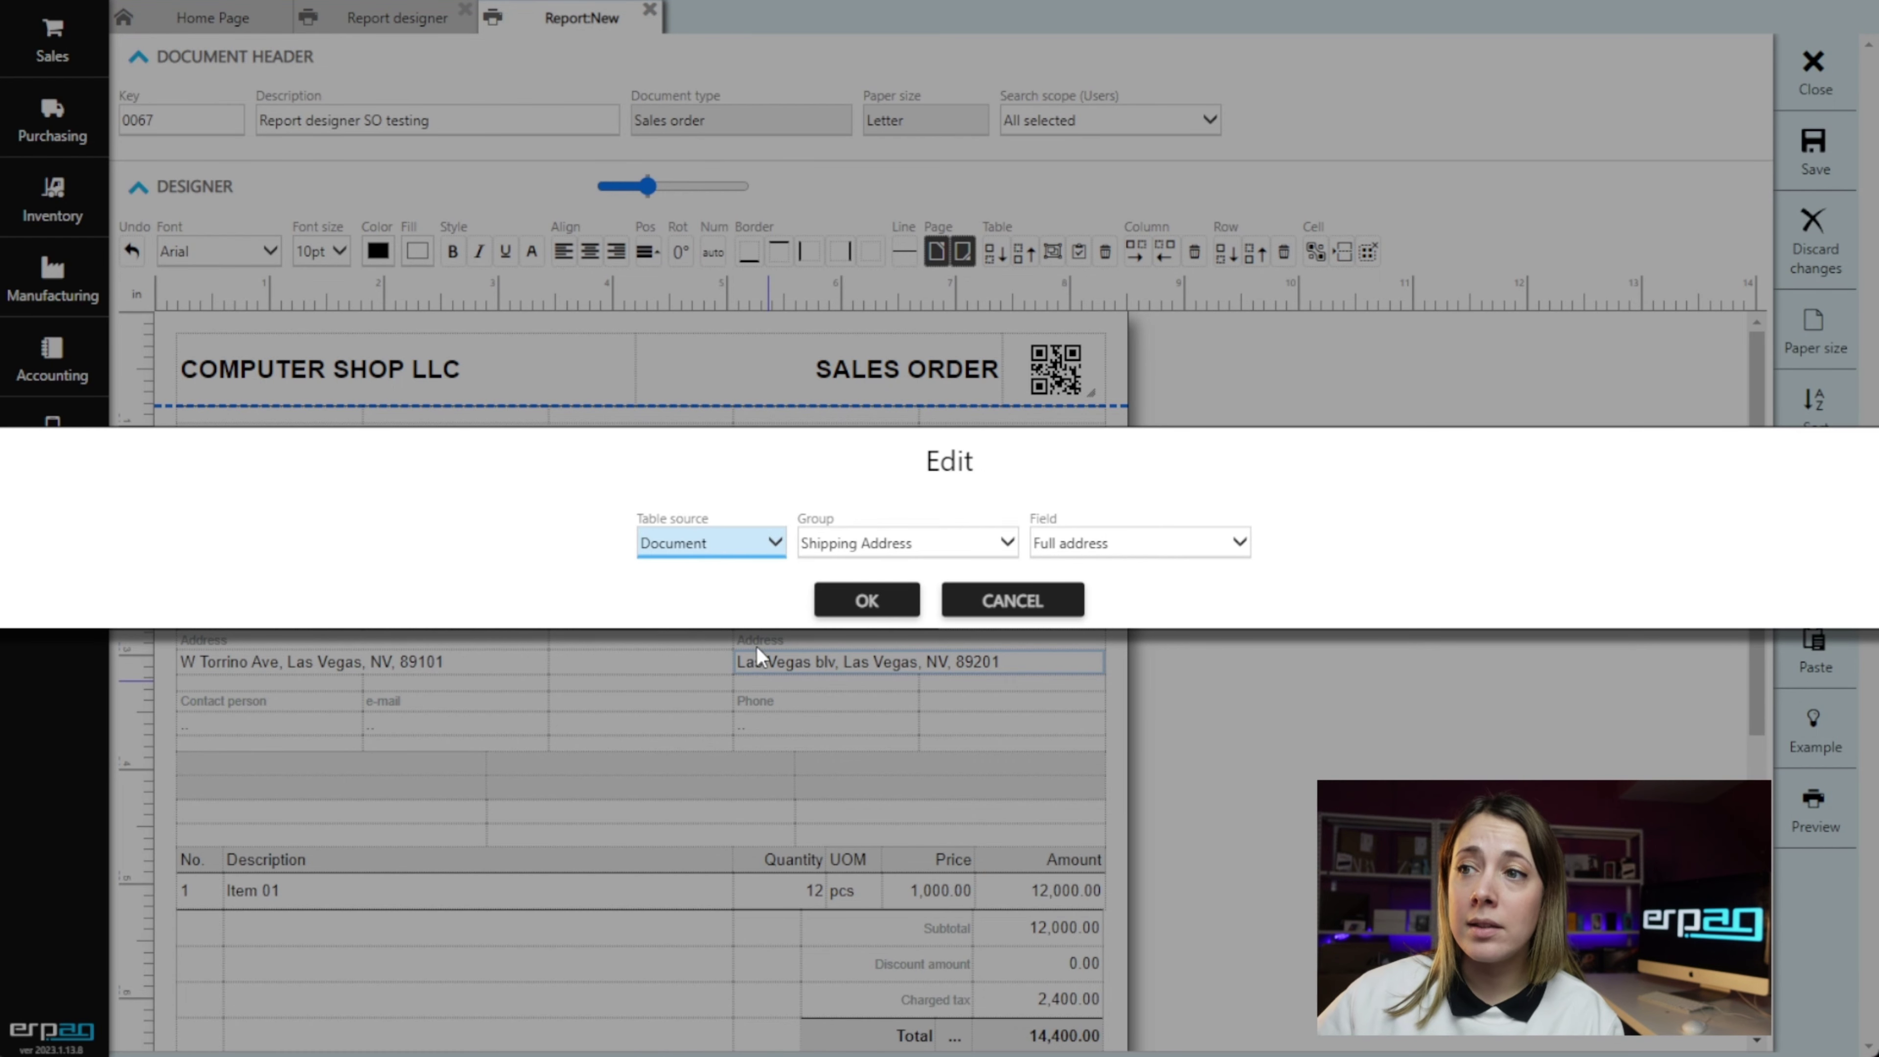
click(723, 552)
click(721, 550)
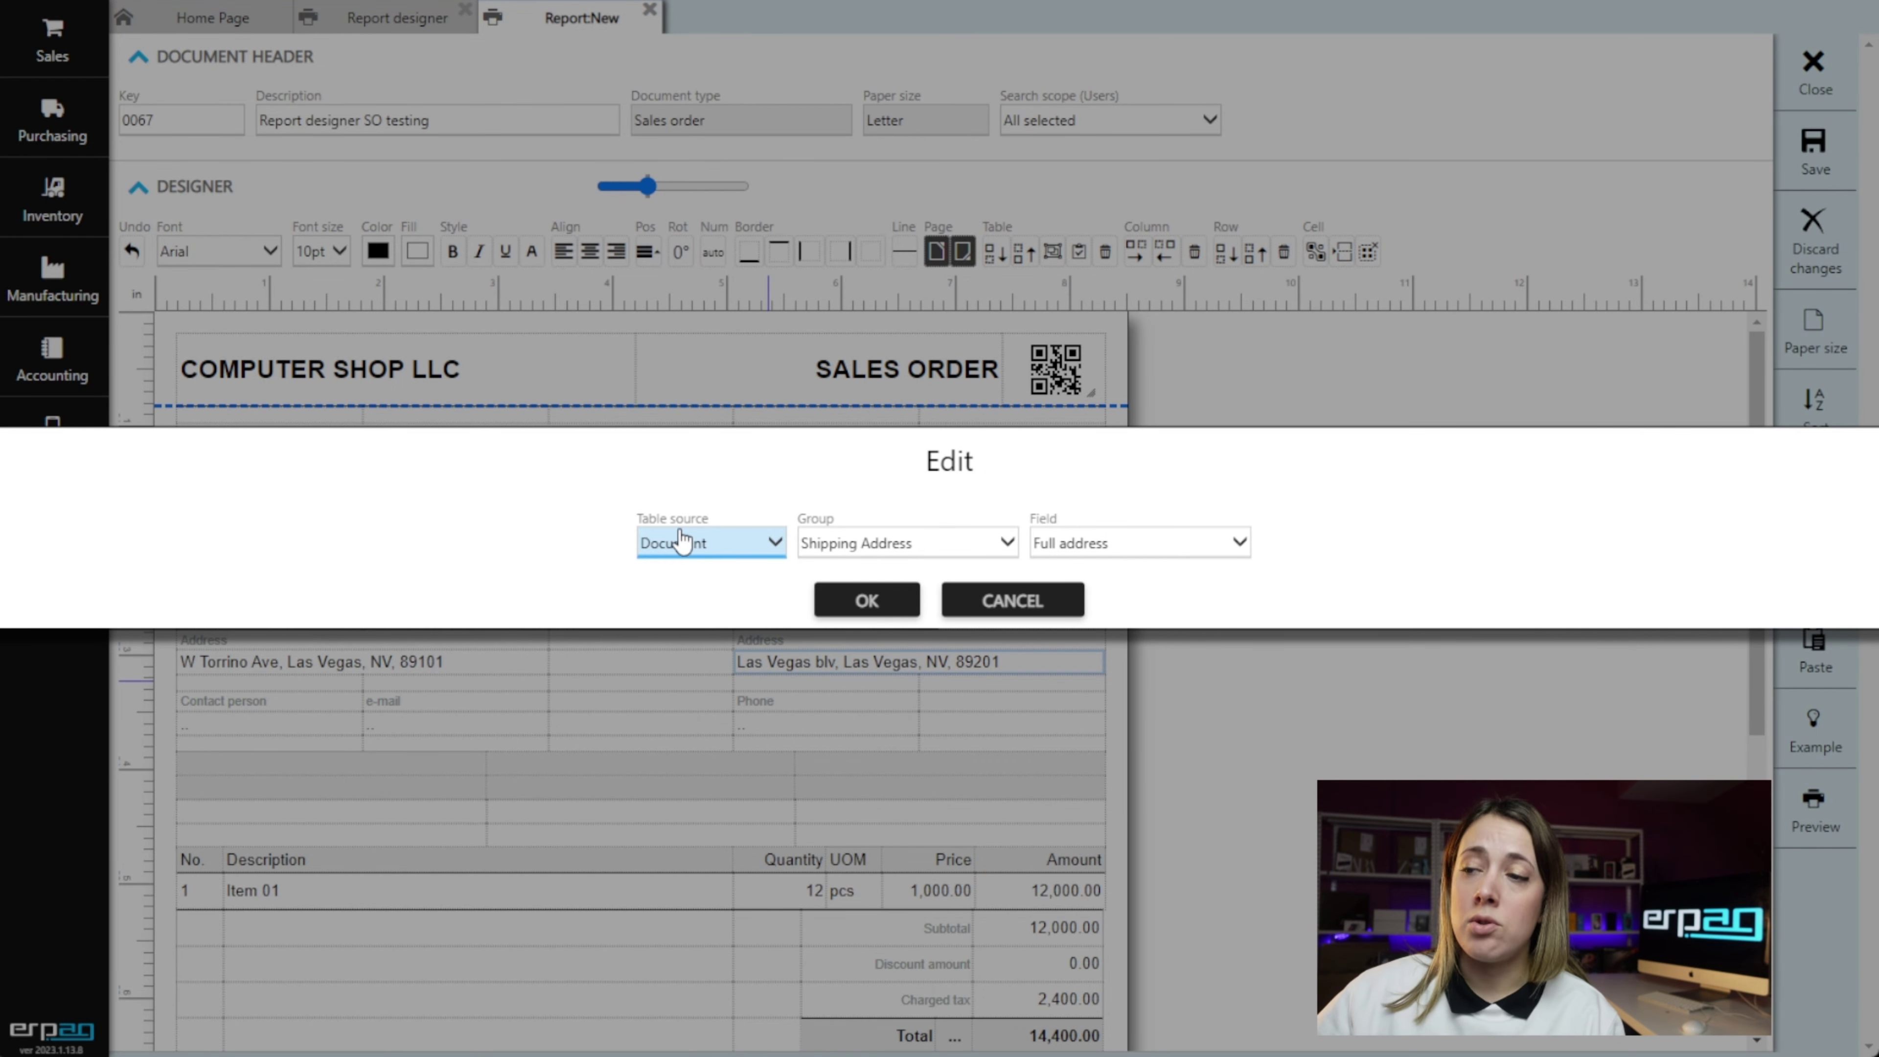
click(871, 555)
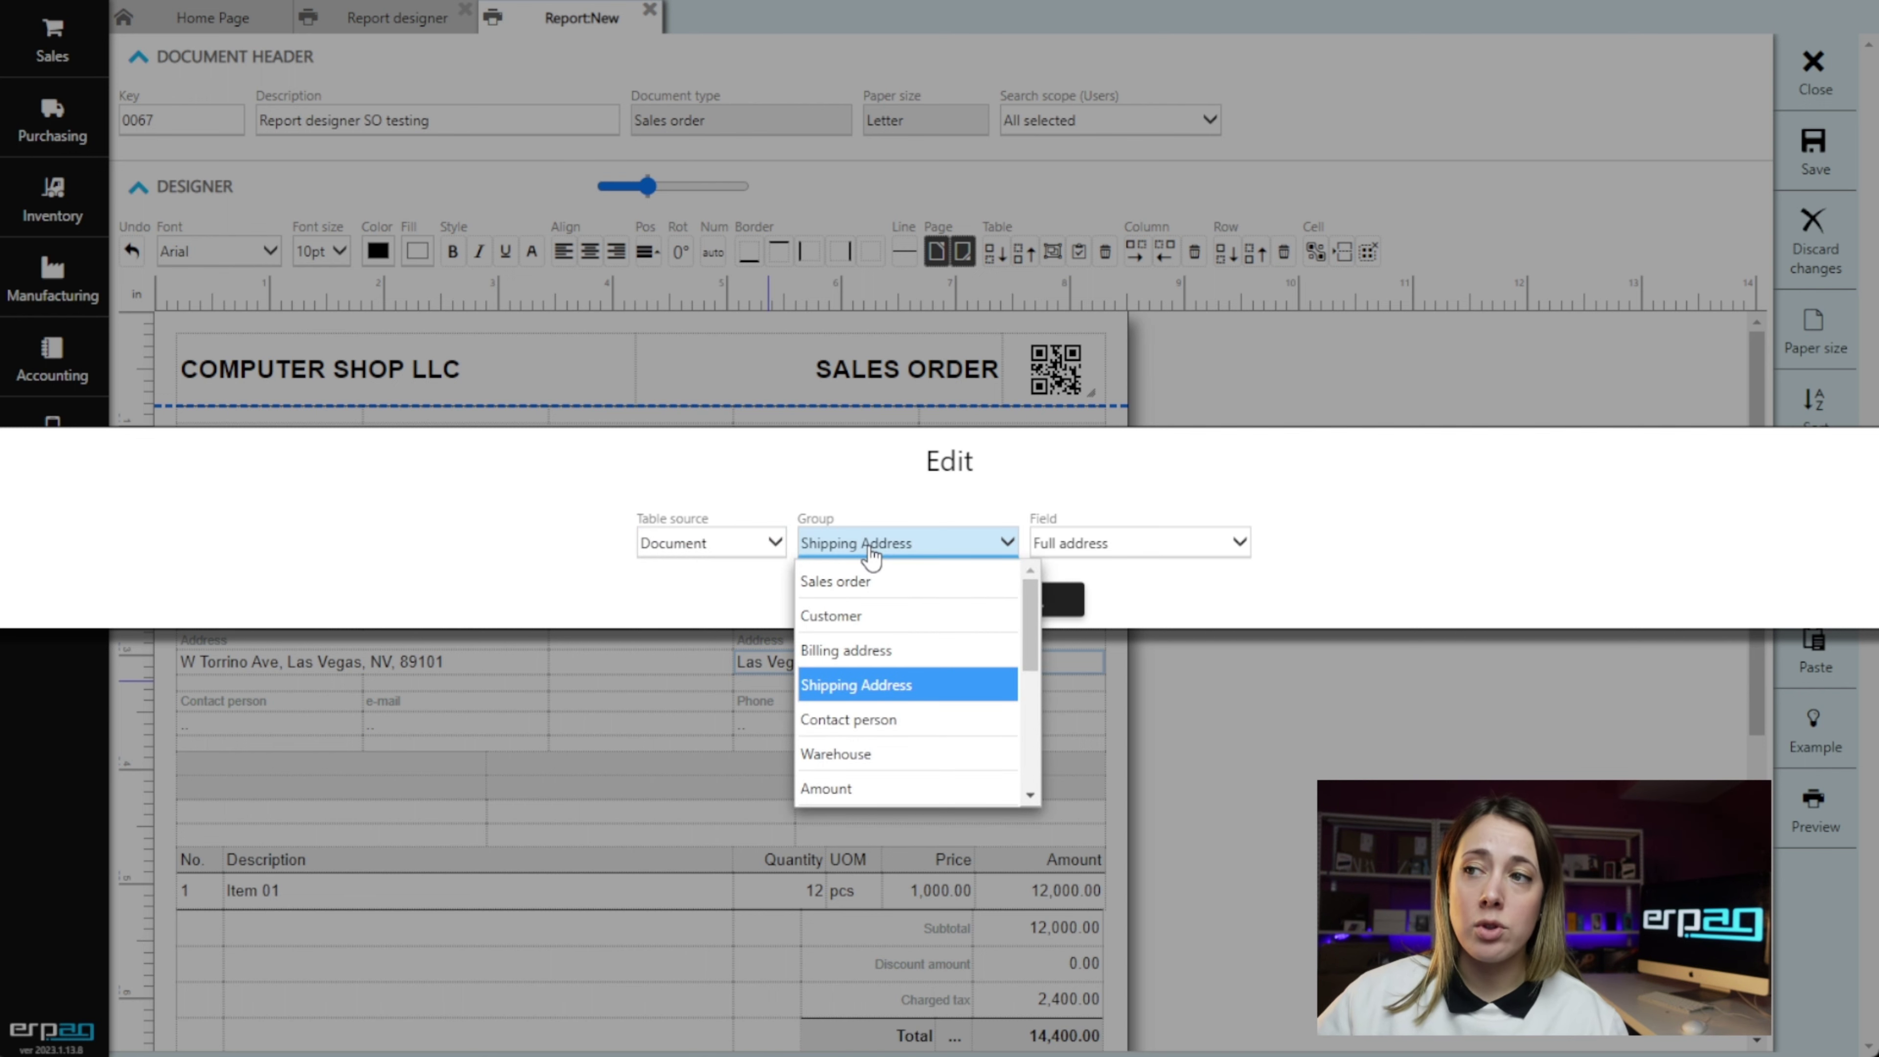
click(872, 555)
click(1239, 543)
double_click(1072, 544)
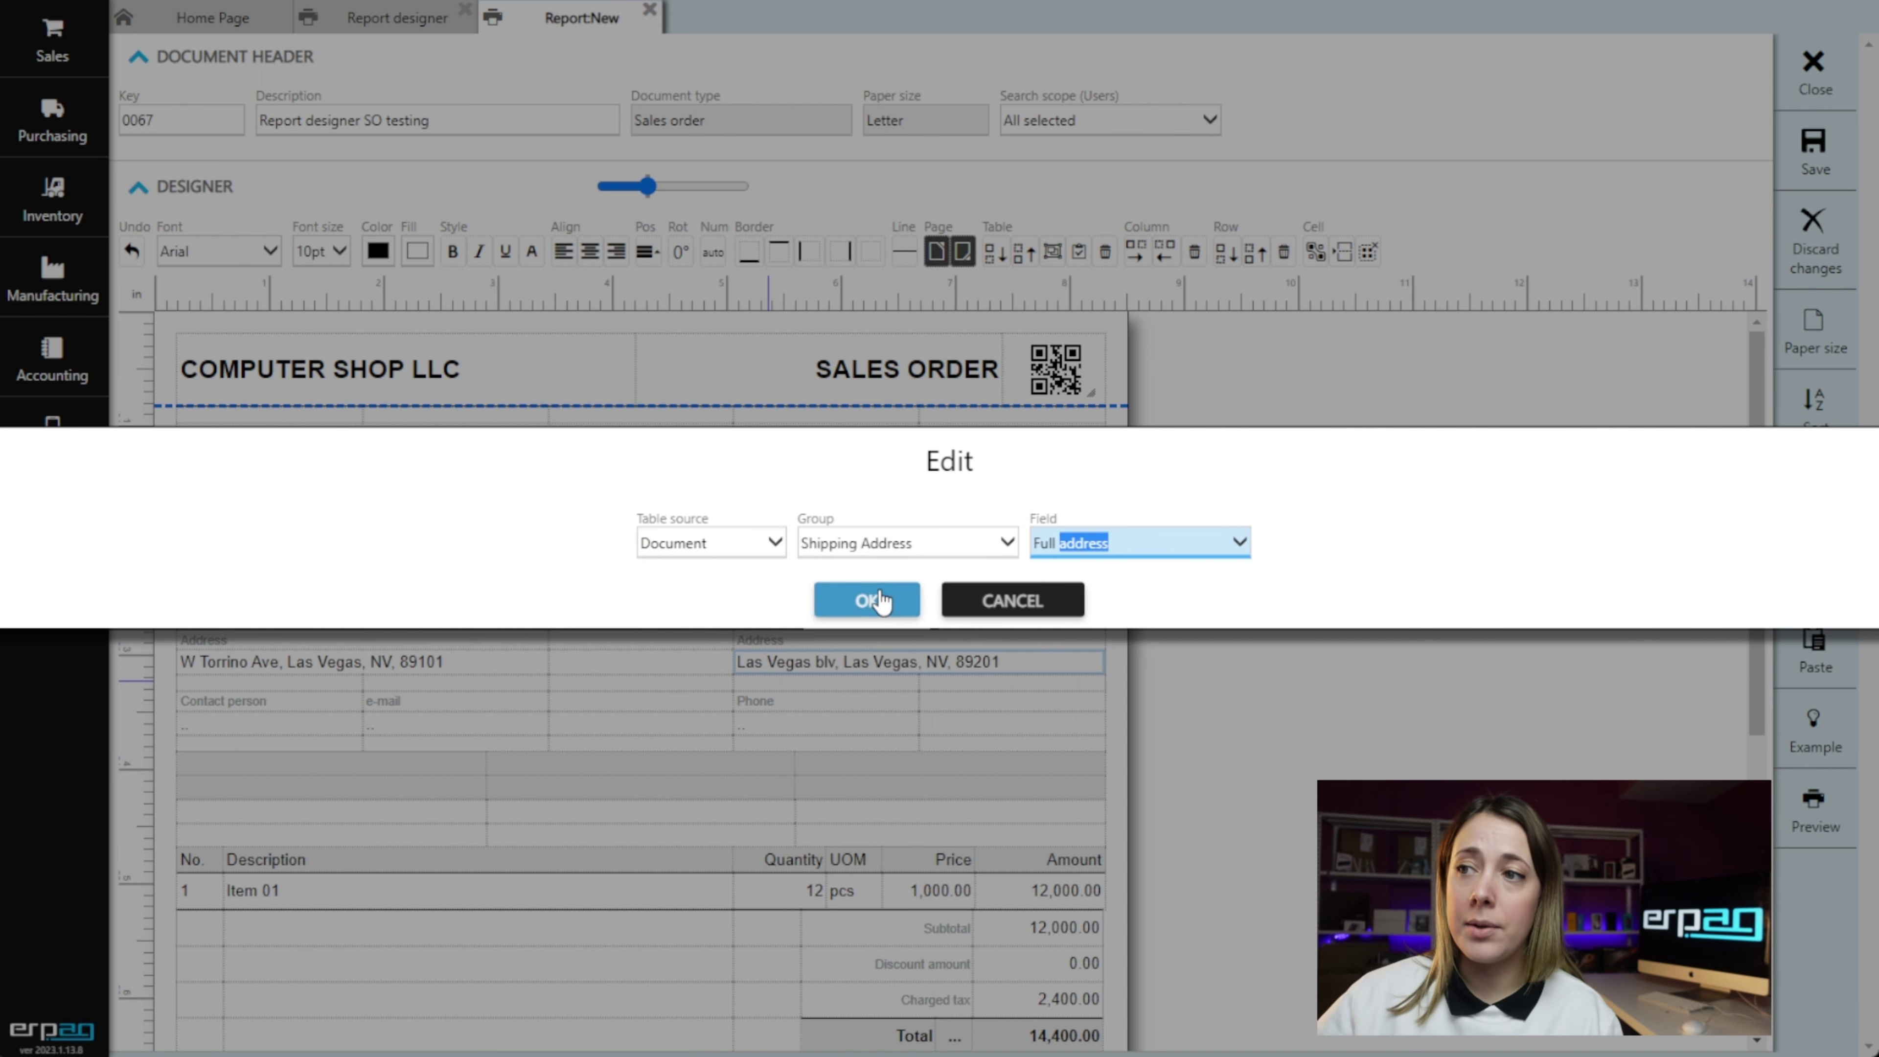
click(867, 600)
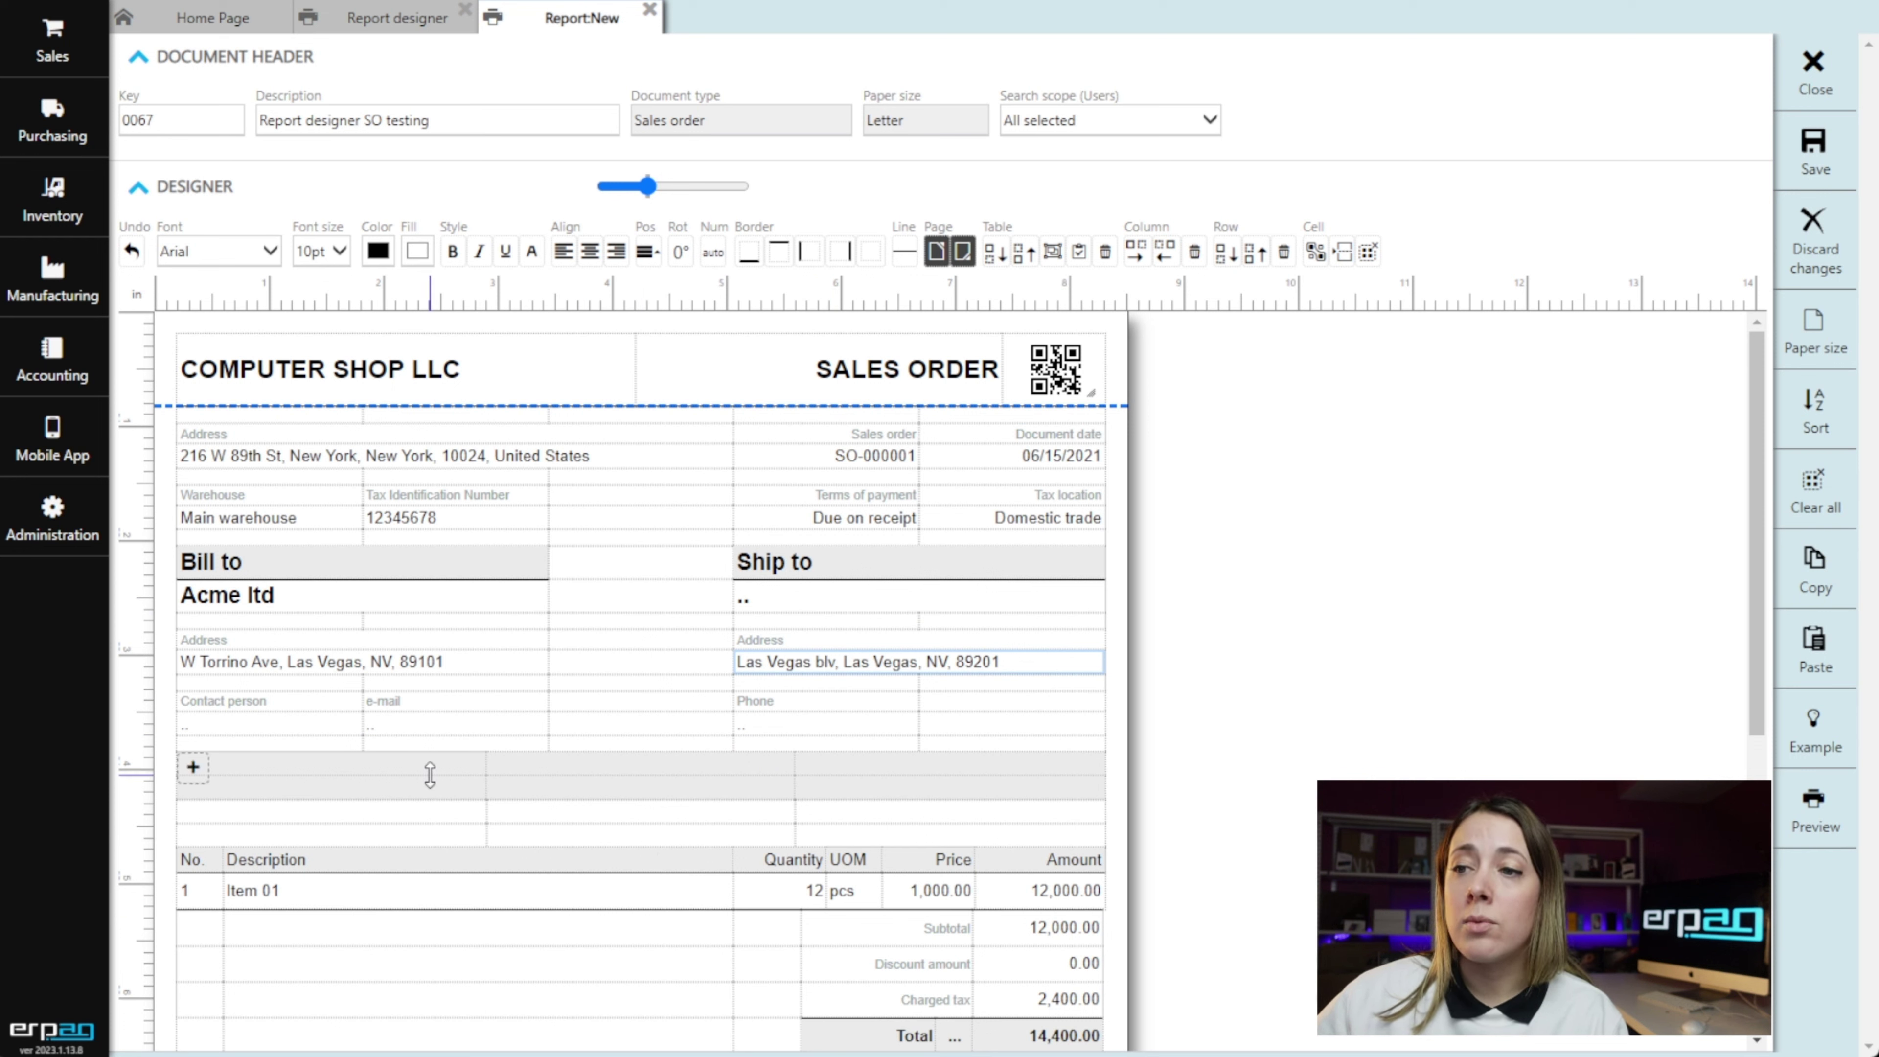
Widen the new table's first column slightly and look through the content types available for its first body cell.
mouse_move(484, 792)
mouse_down()
mouse_move(386, 774)
mouse_move(575, 777)
mouse_move(442, 761)
mouse_move(509, 768)
mouse_up()
click(193, 816)
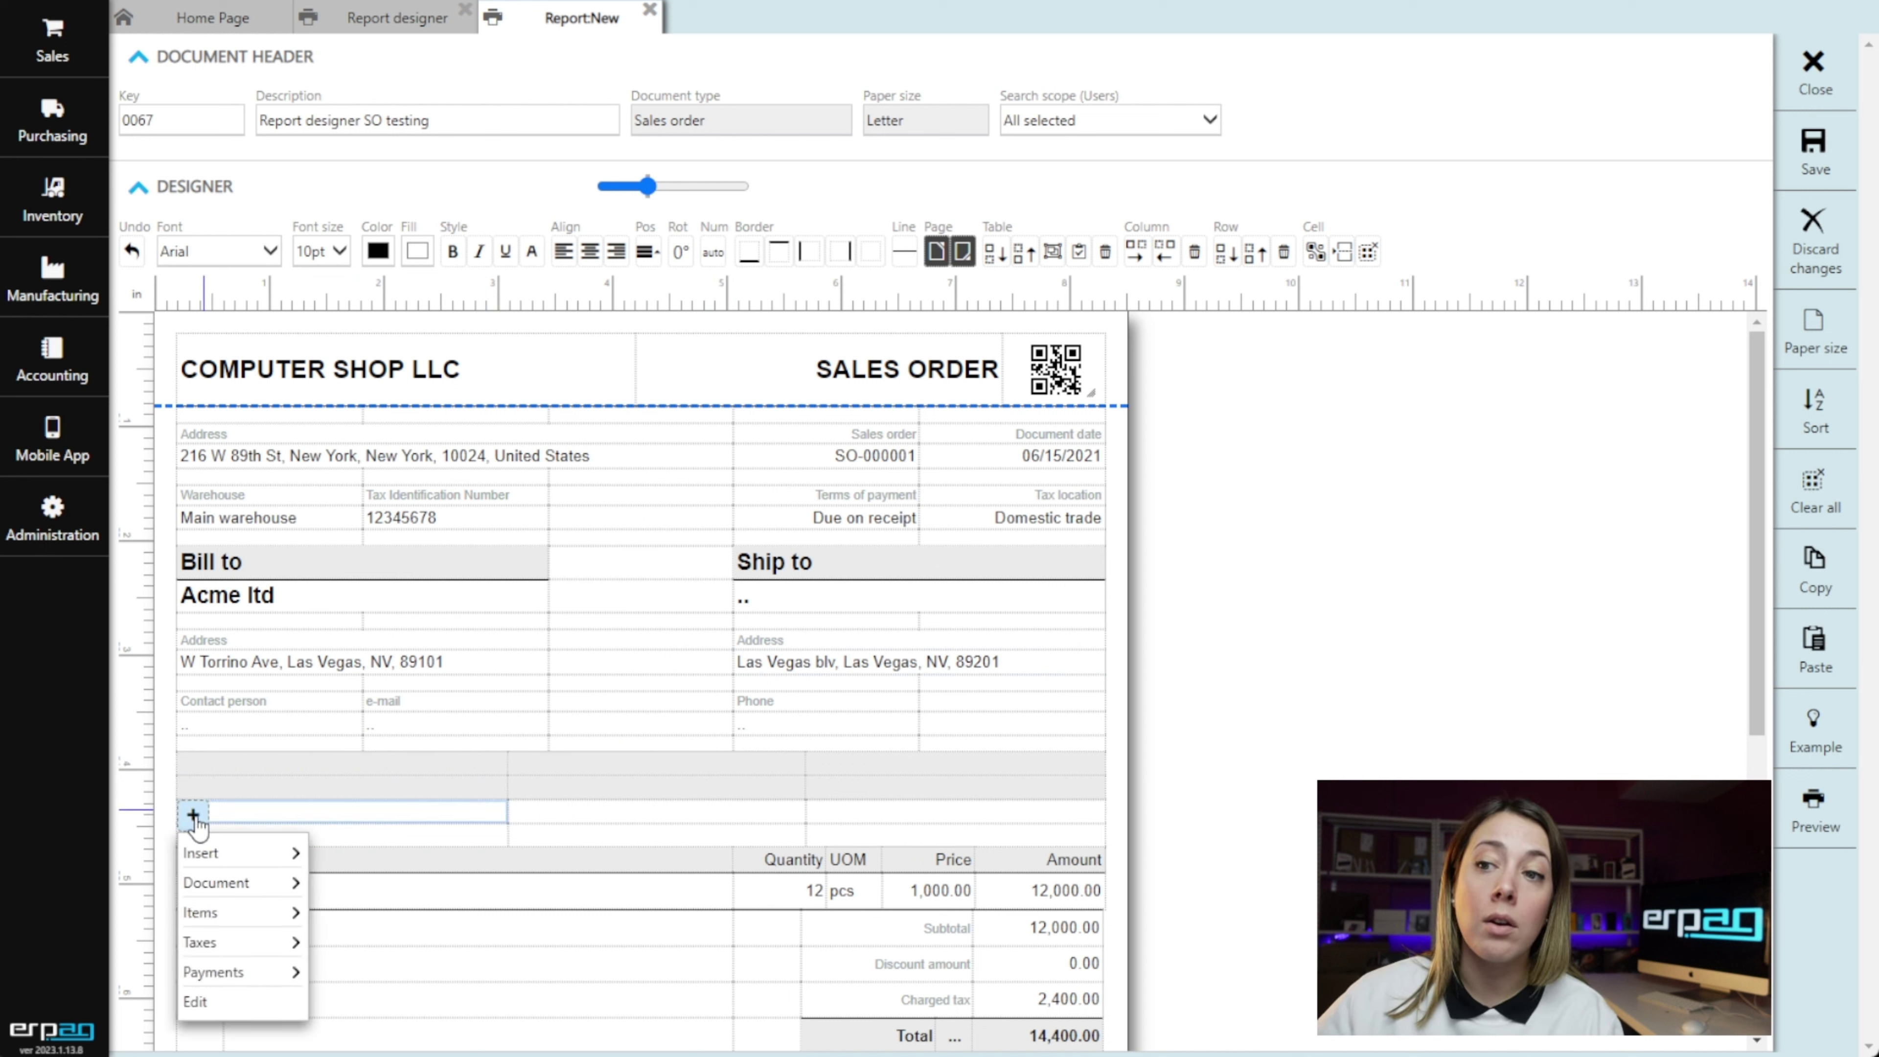
mouse_move(214, 861)
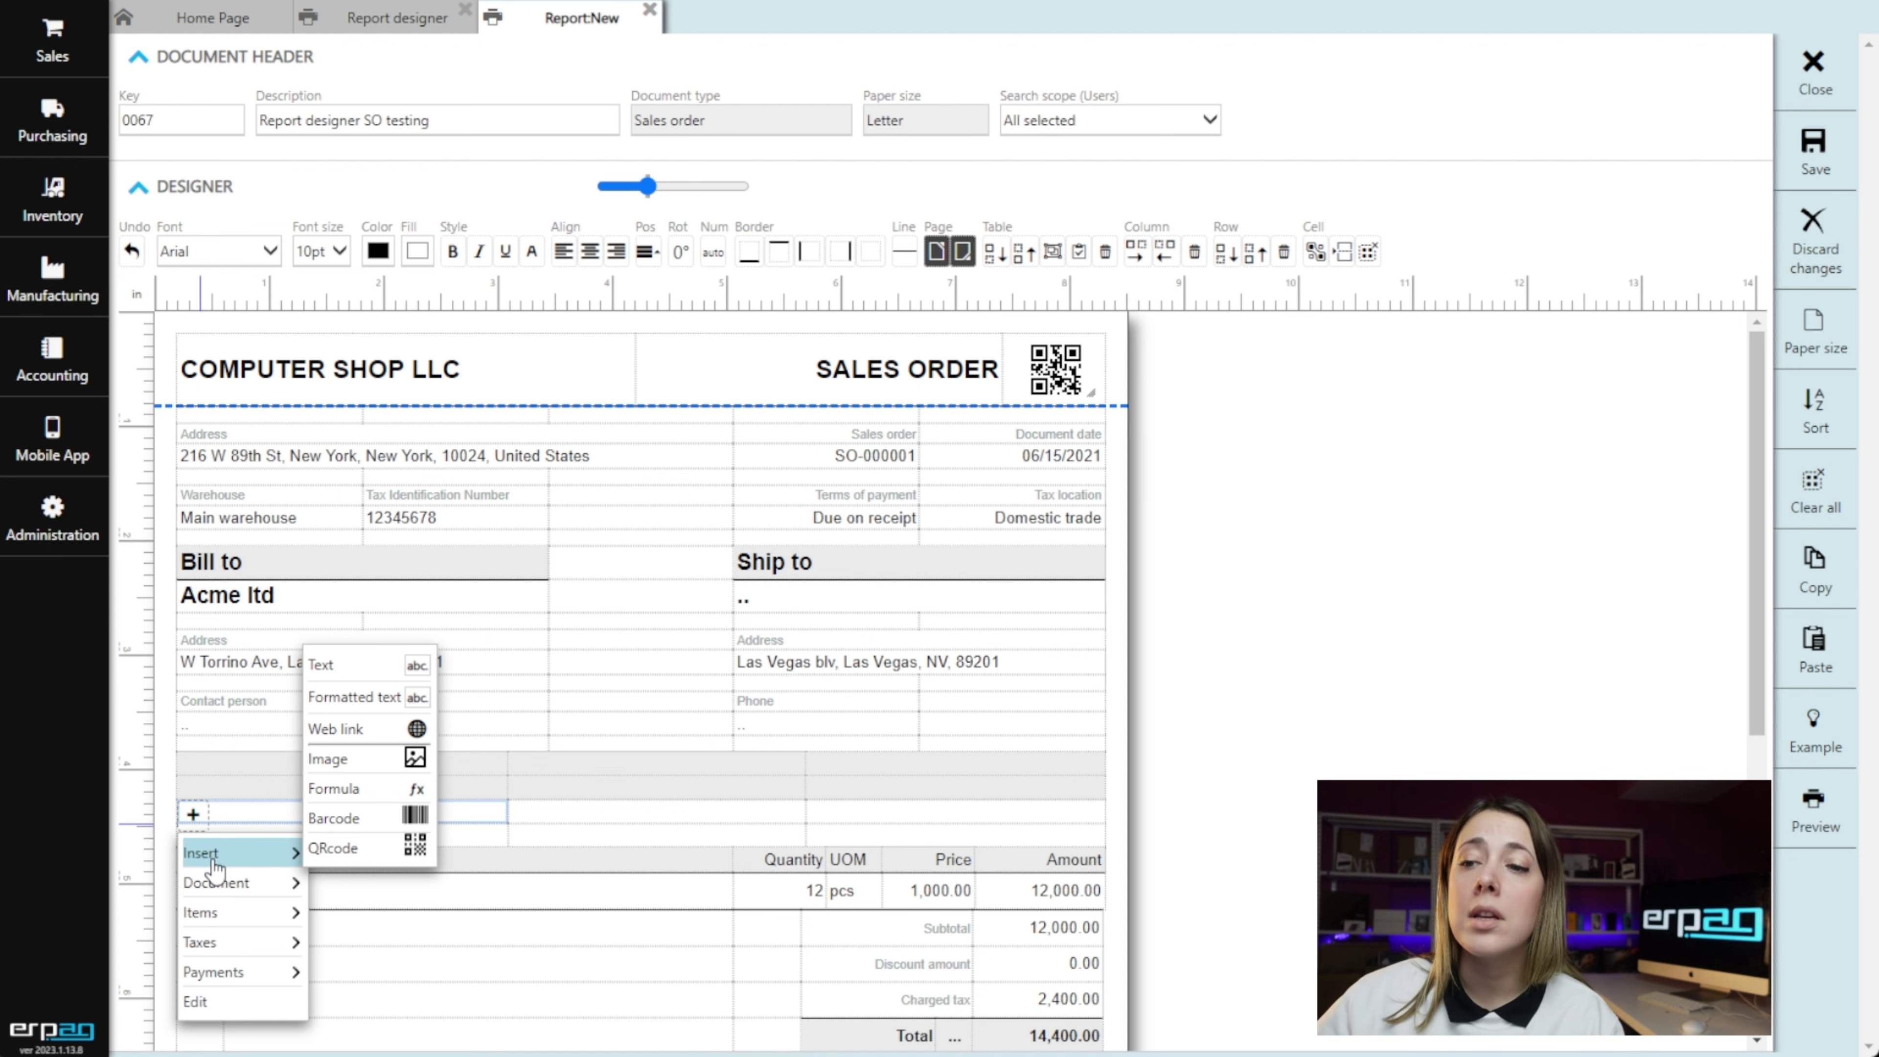
mouse_move(286, 942)
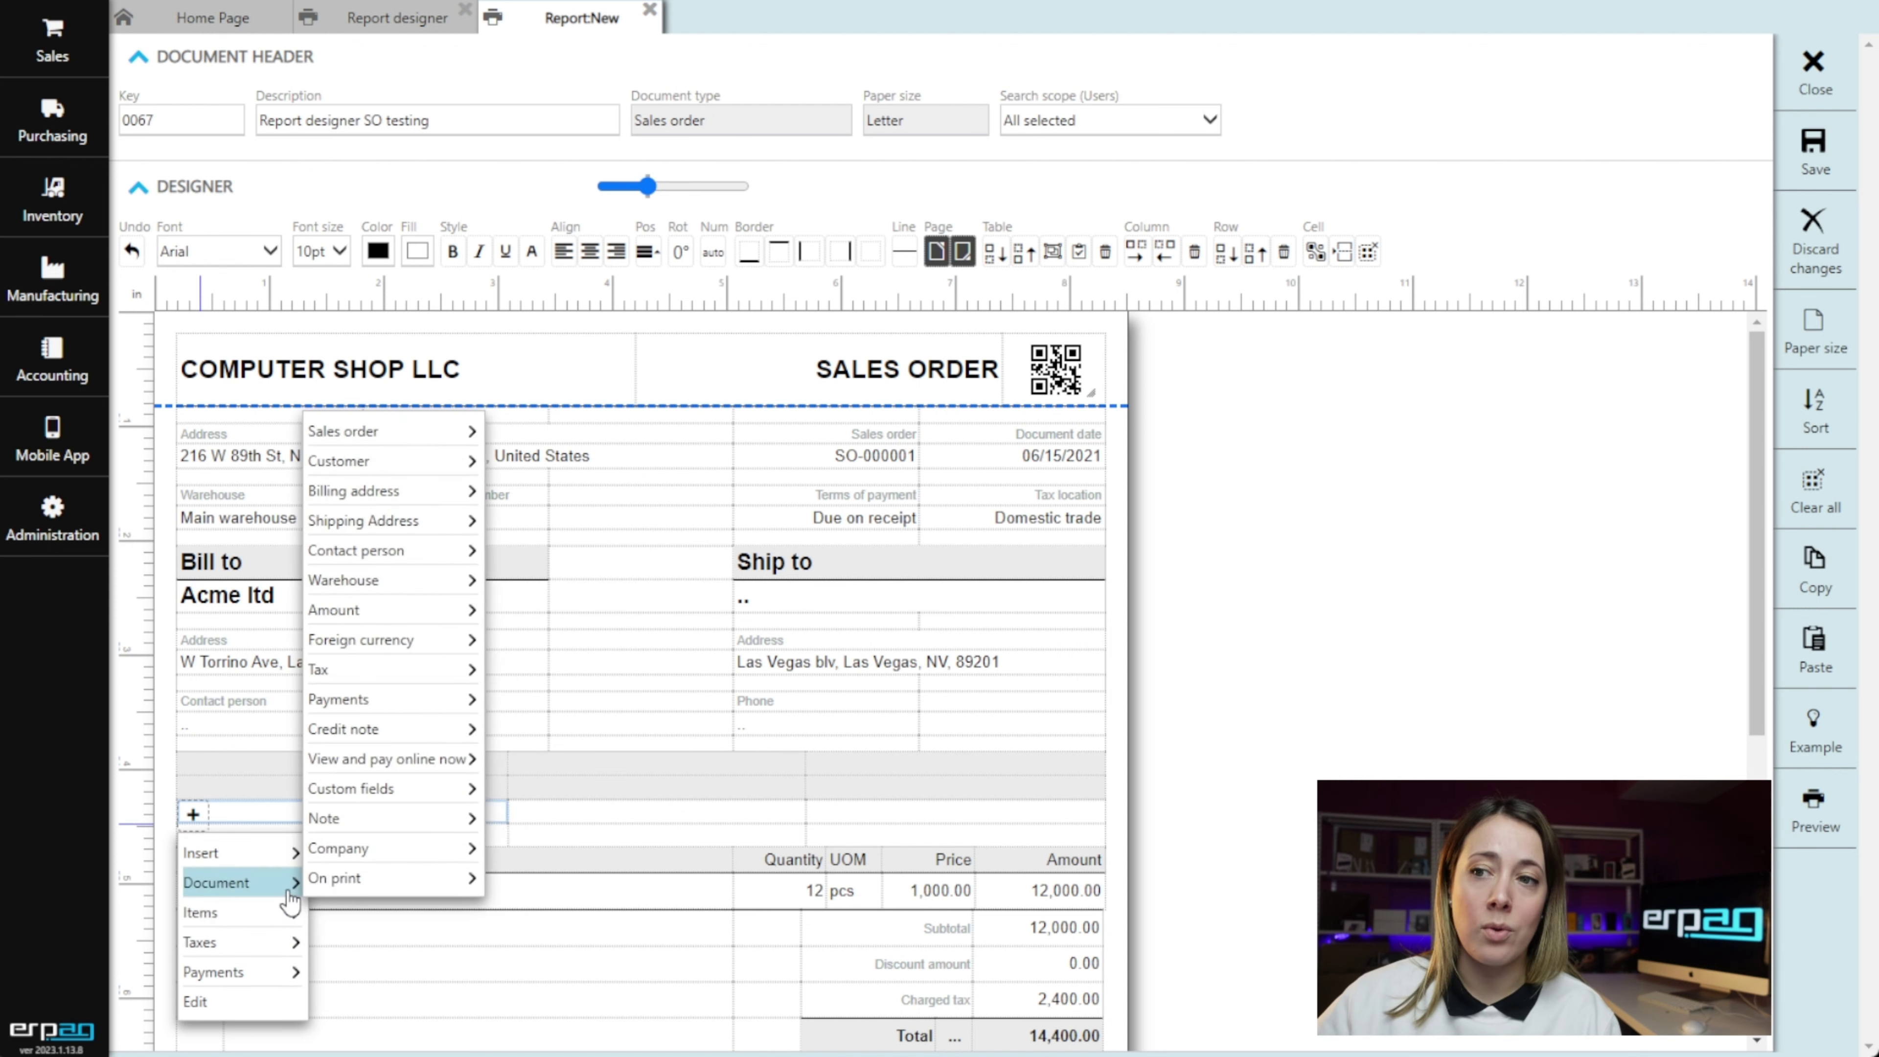
mouse_move(275, 868)
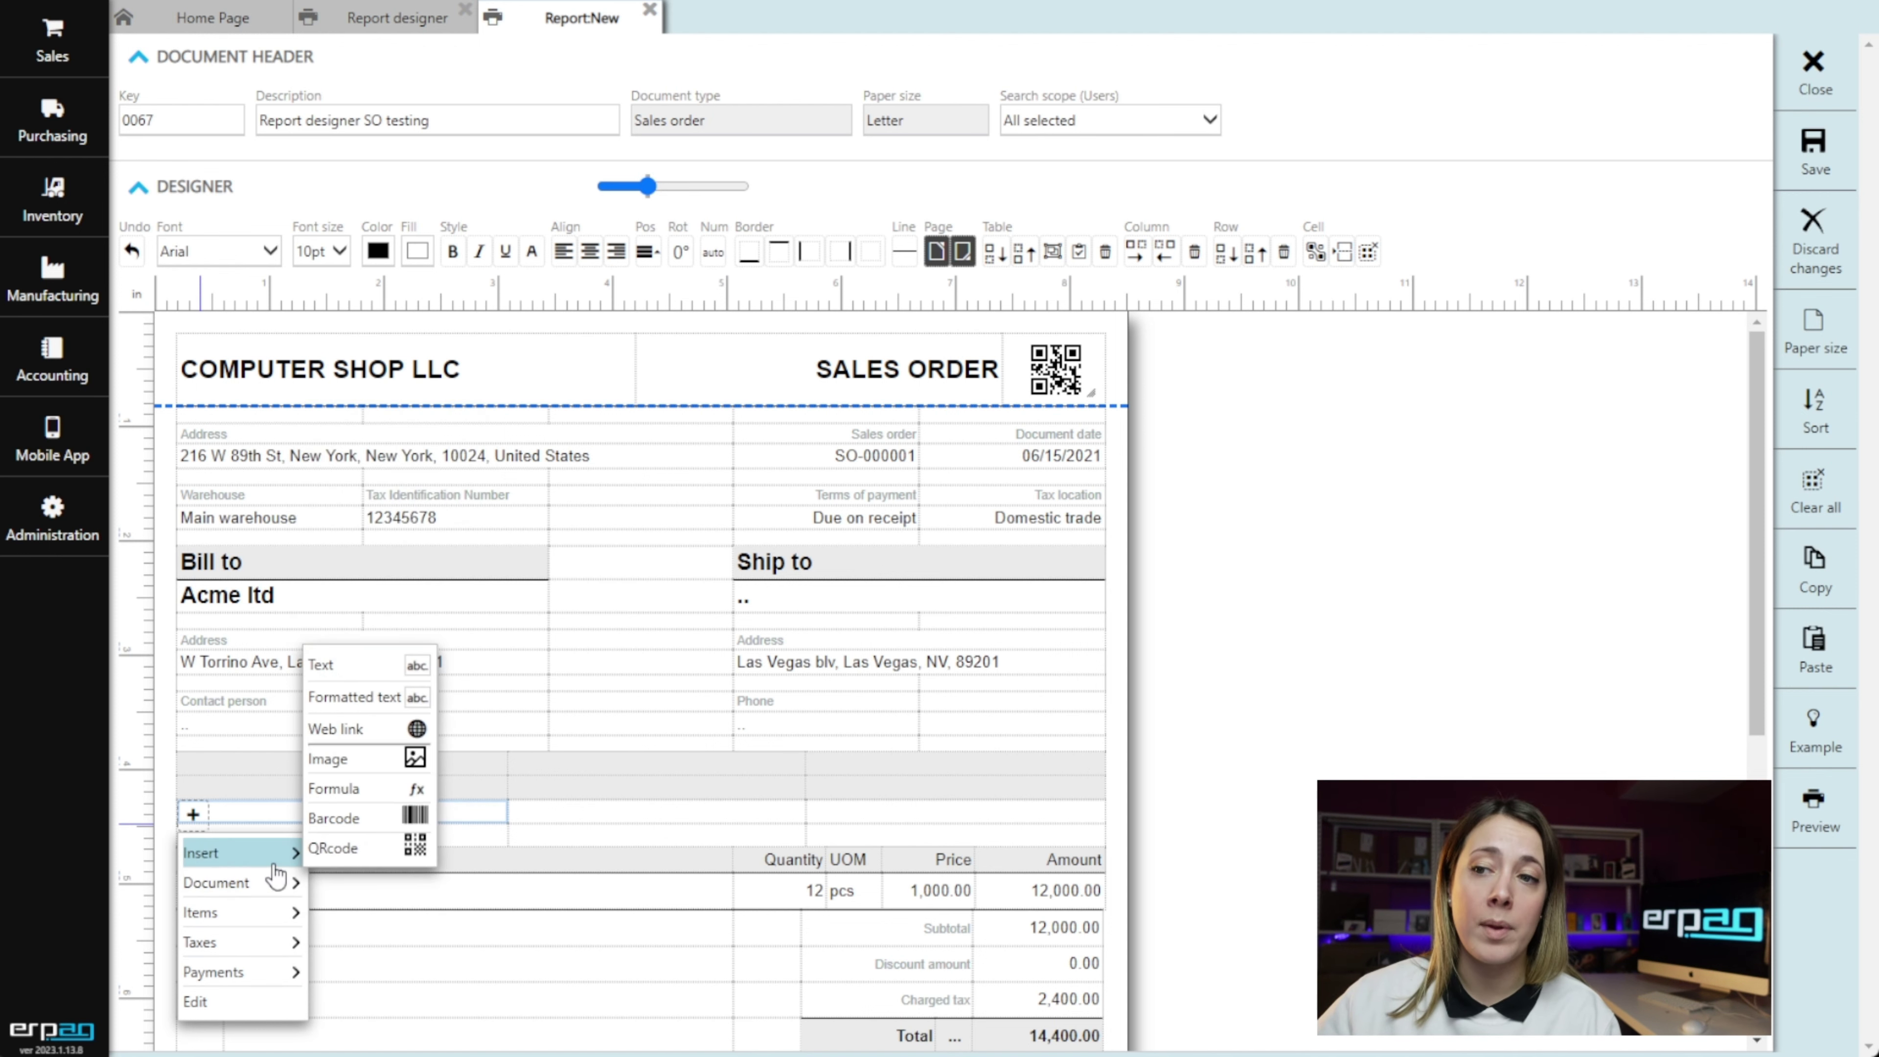
click(544, 863)
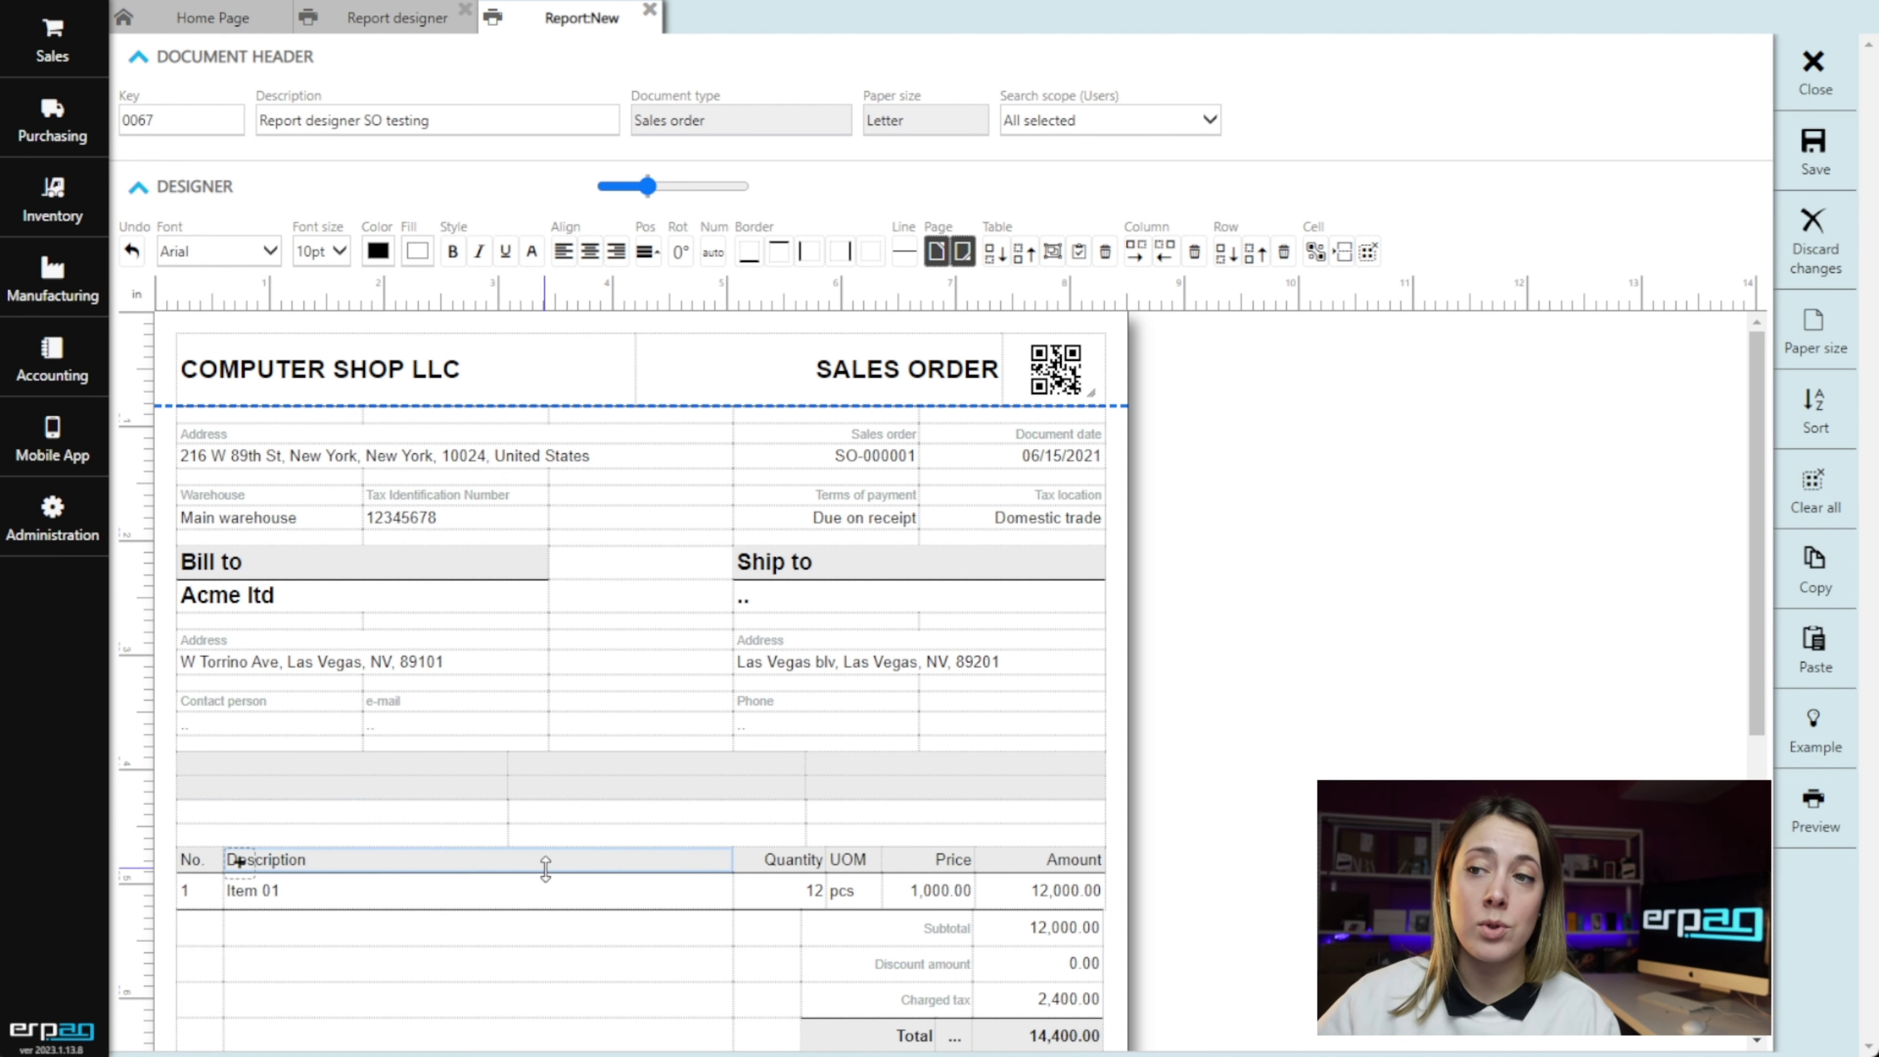
click(795, 867)
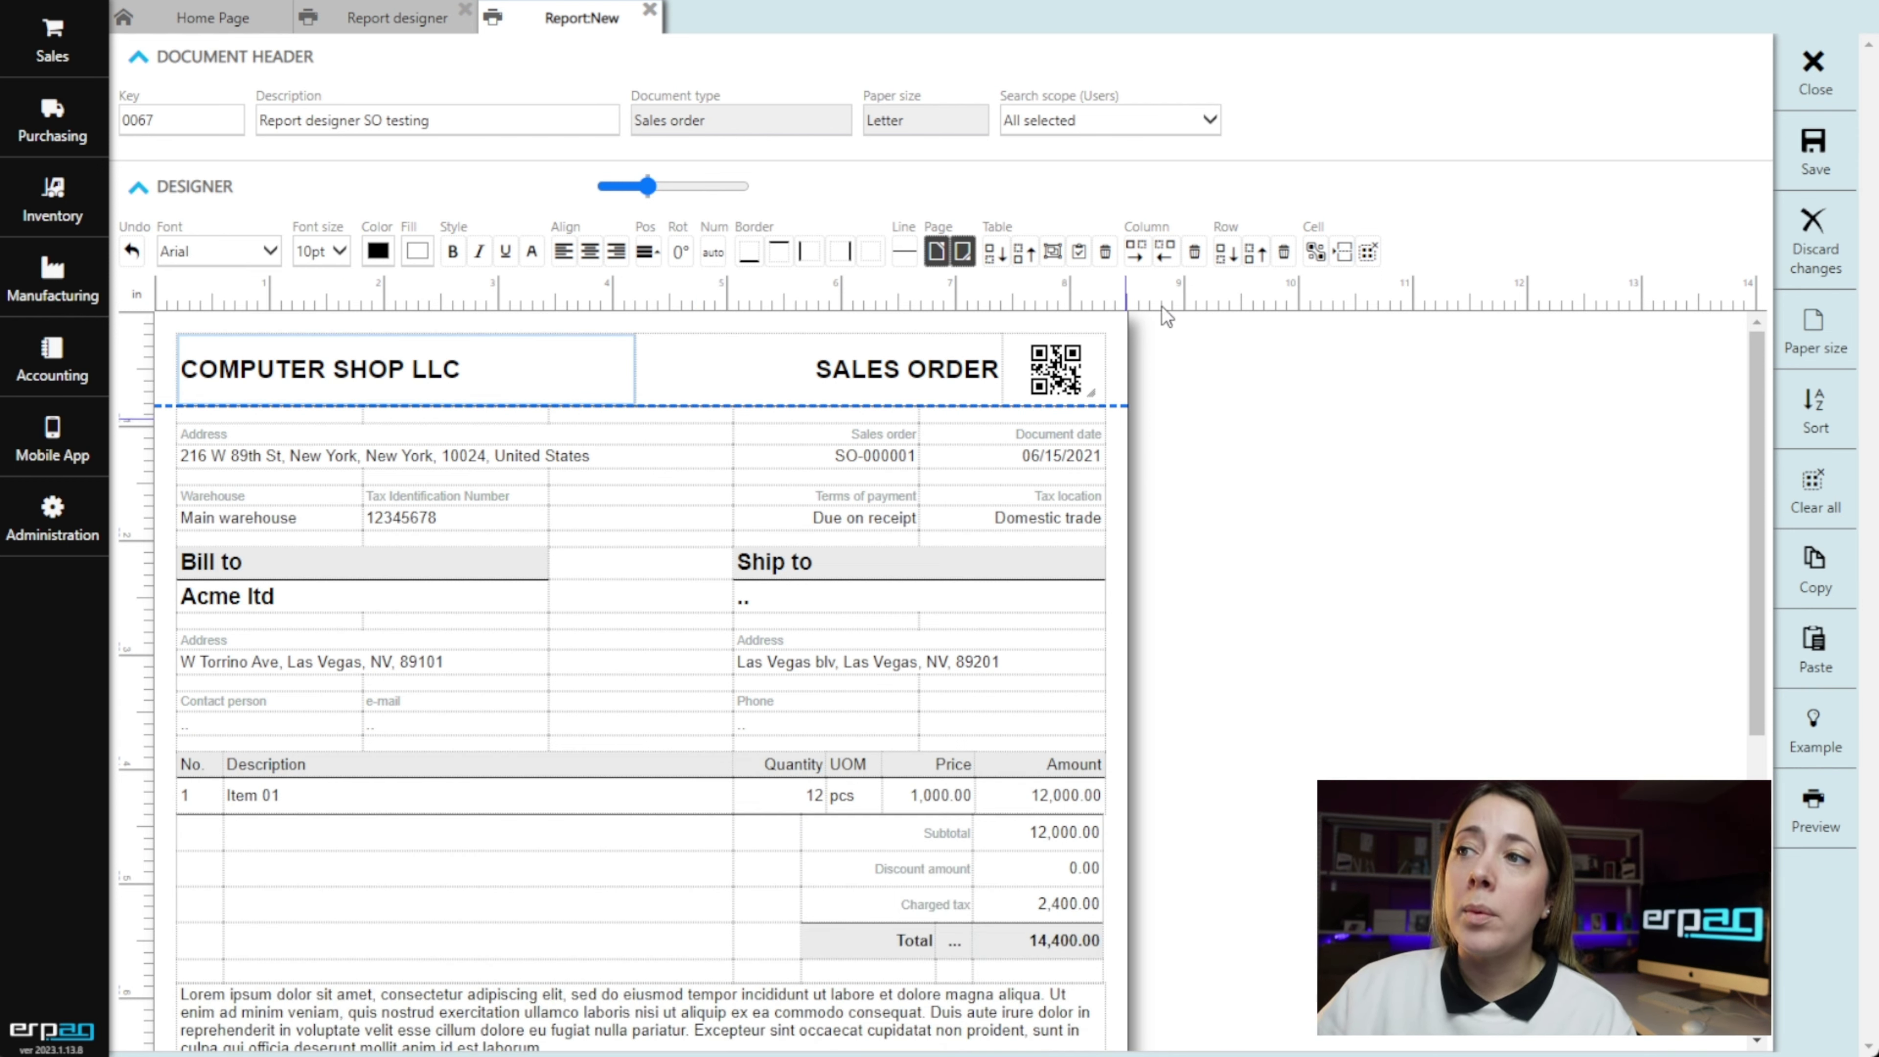
Insert a column before the company name in the report header and place the erpag logo image in it.
click(1167, 251)
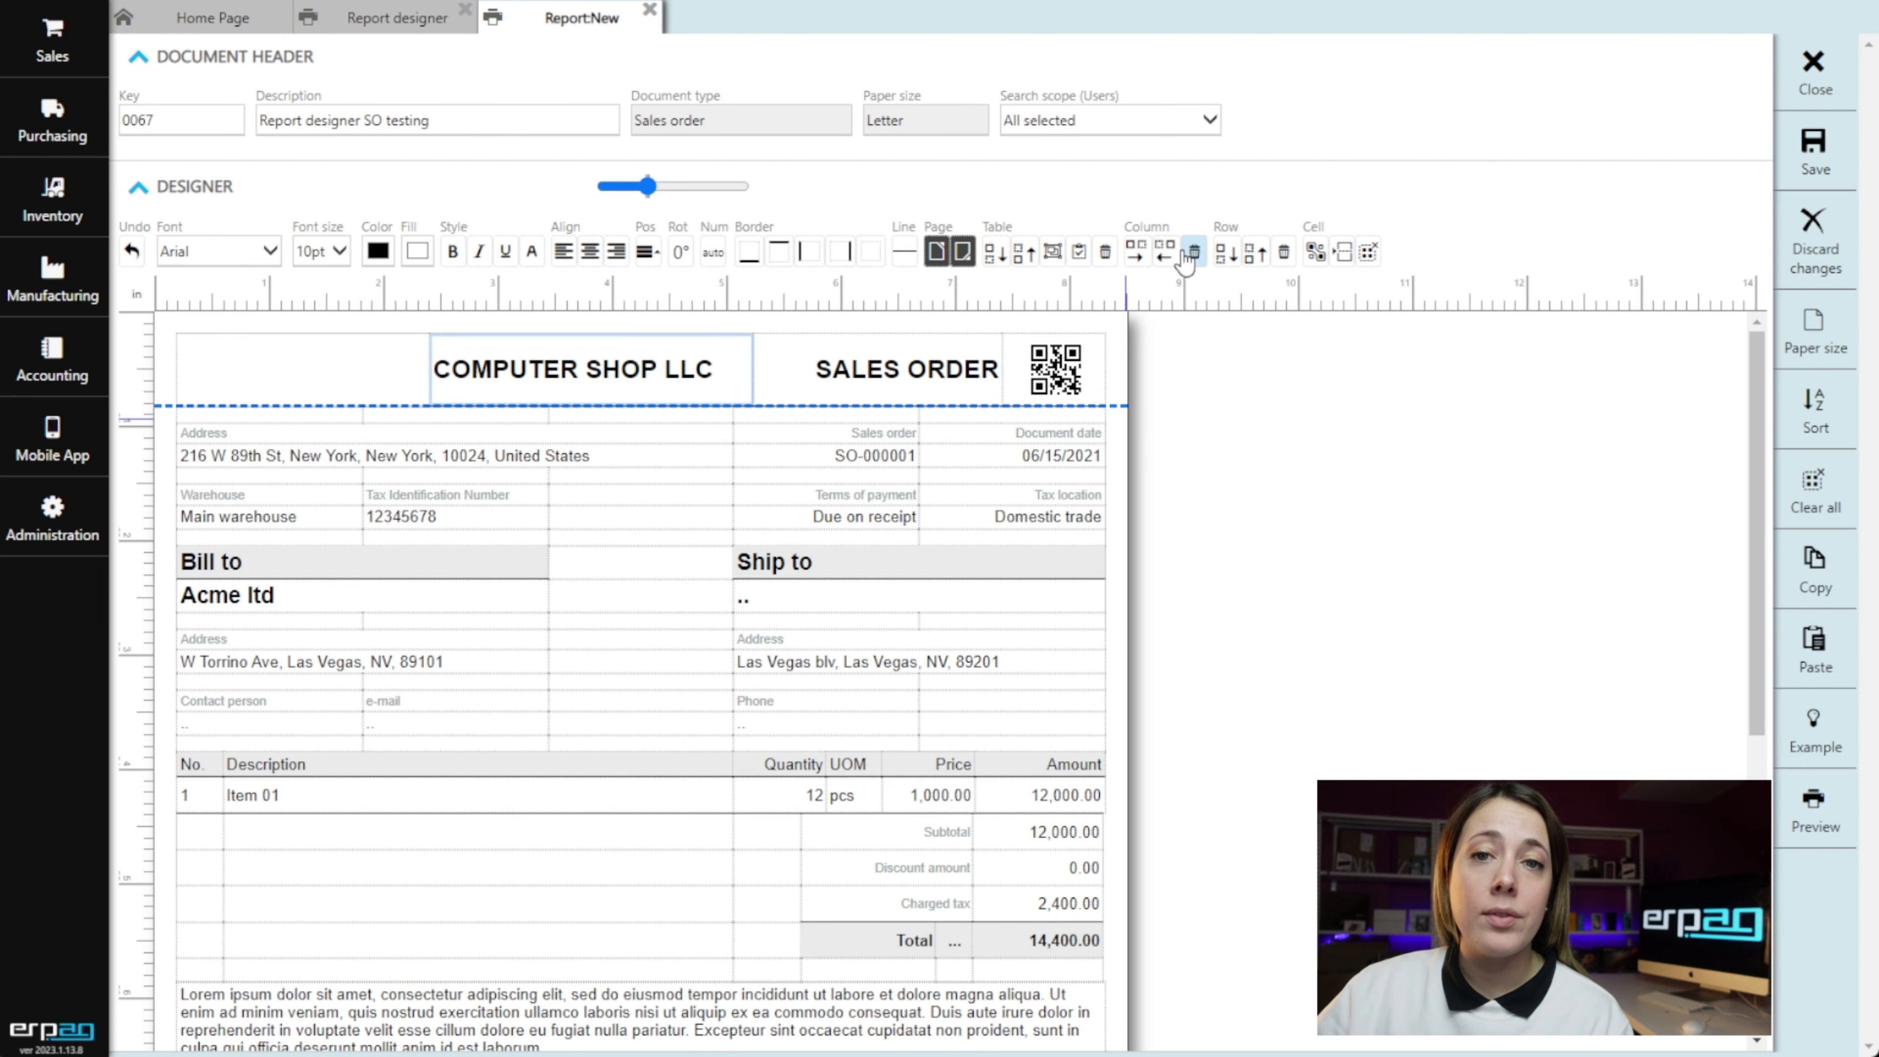
mouse_move(408, 376)
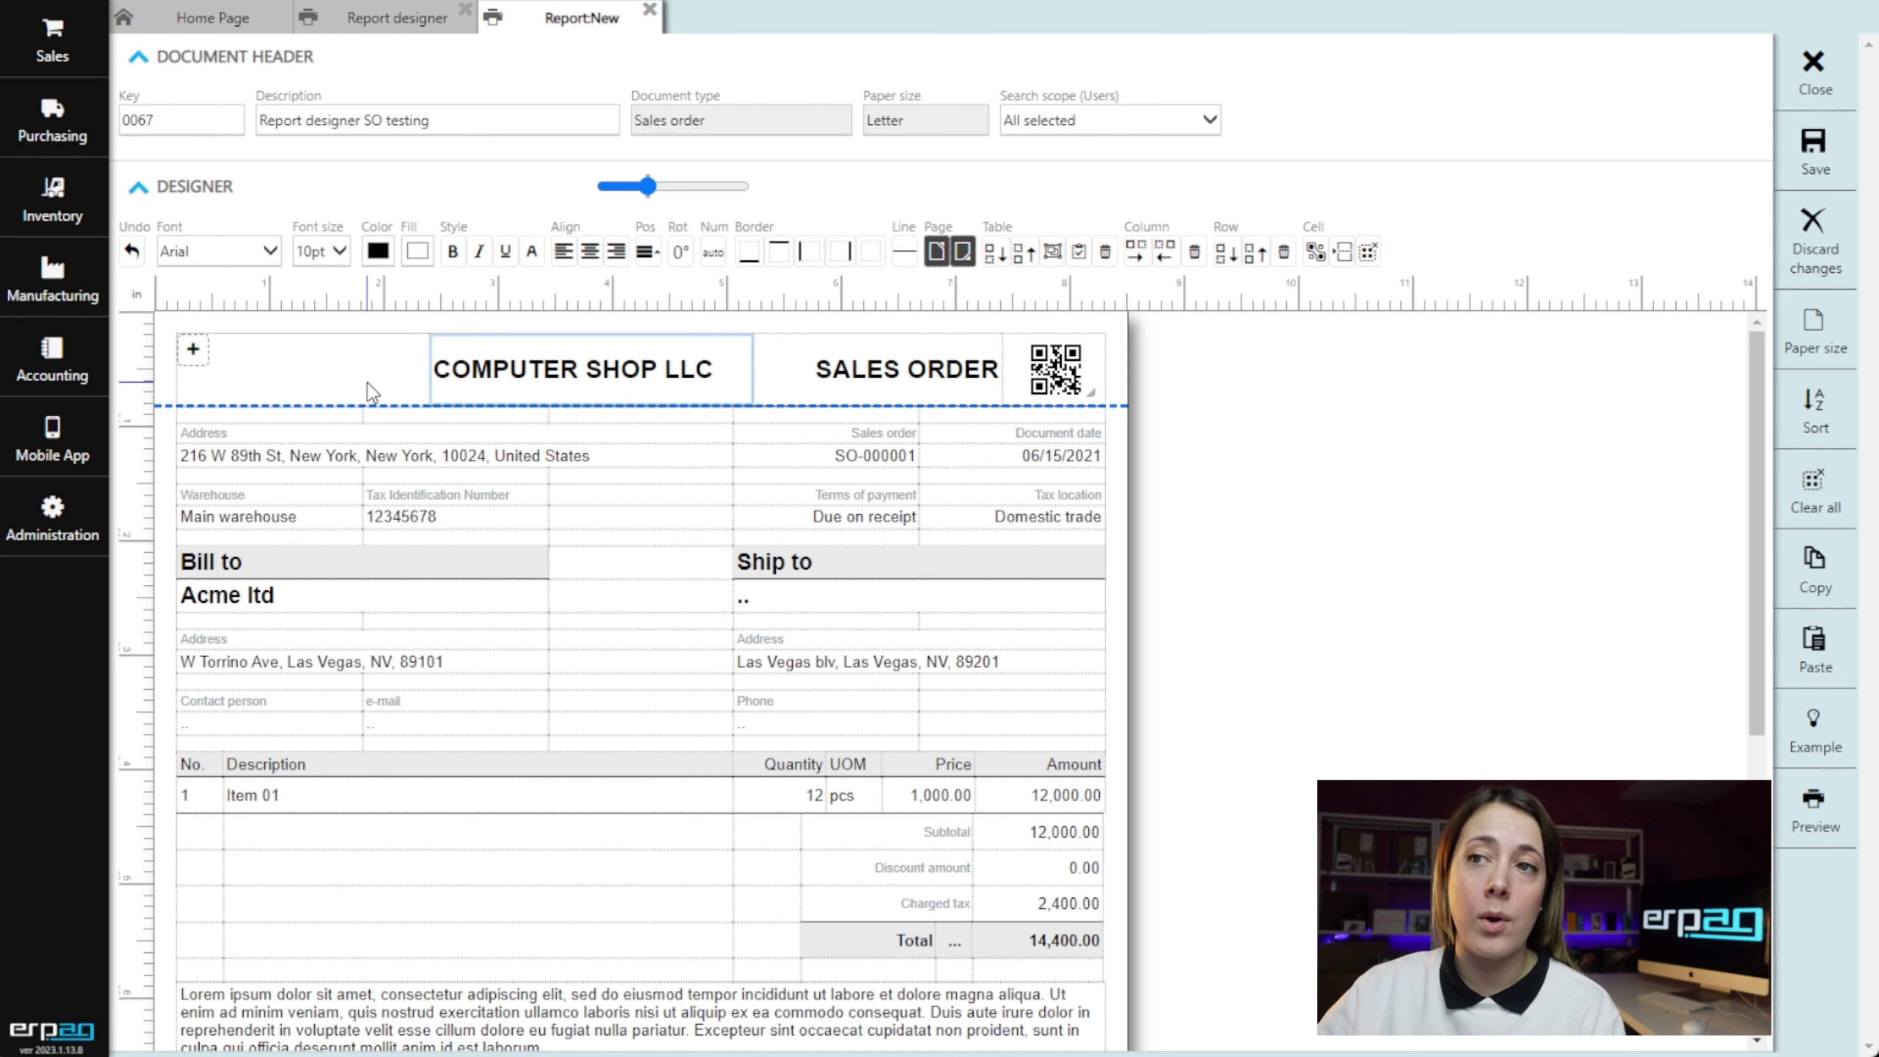
click(197, 356)
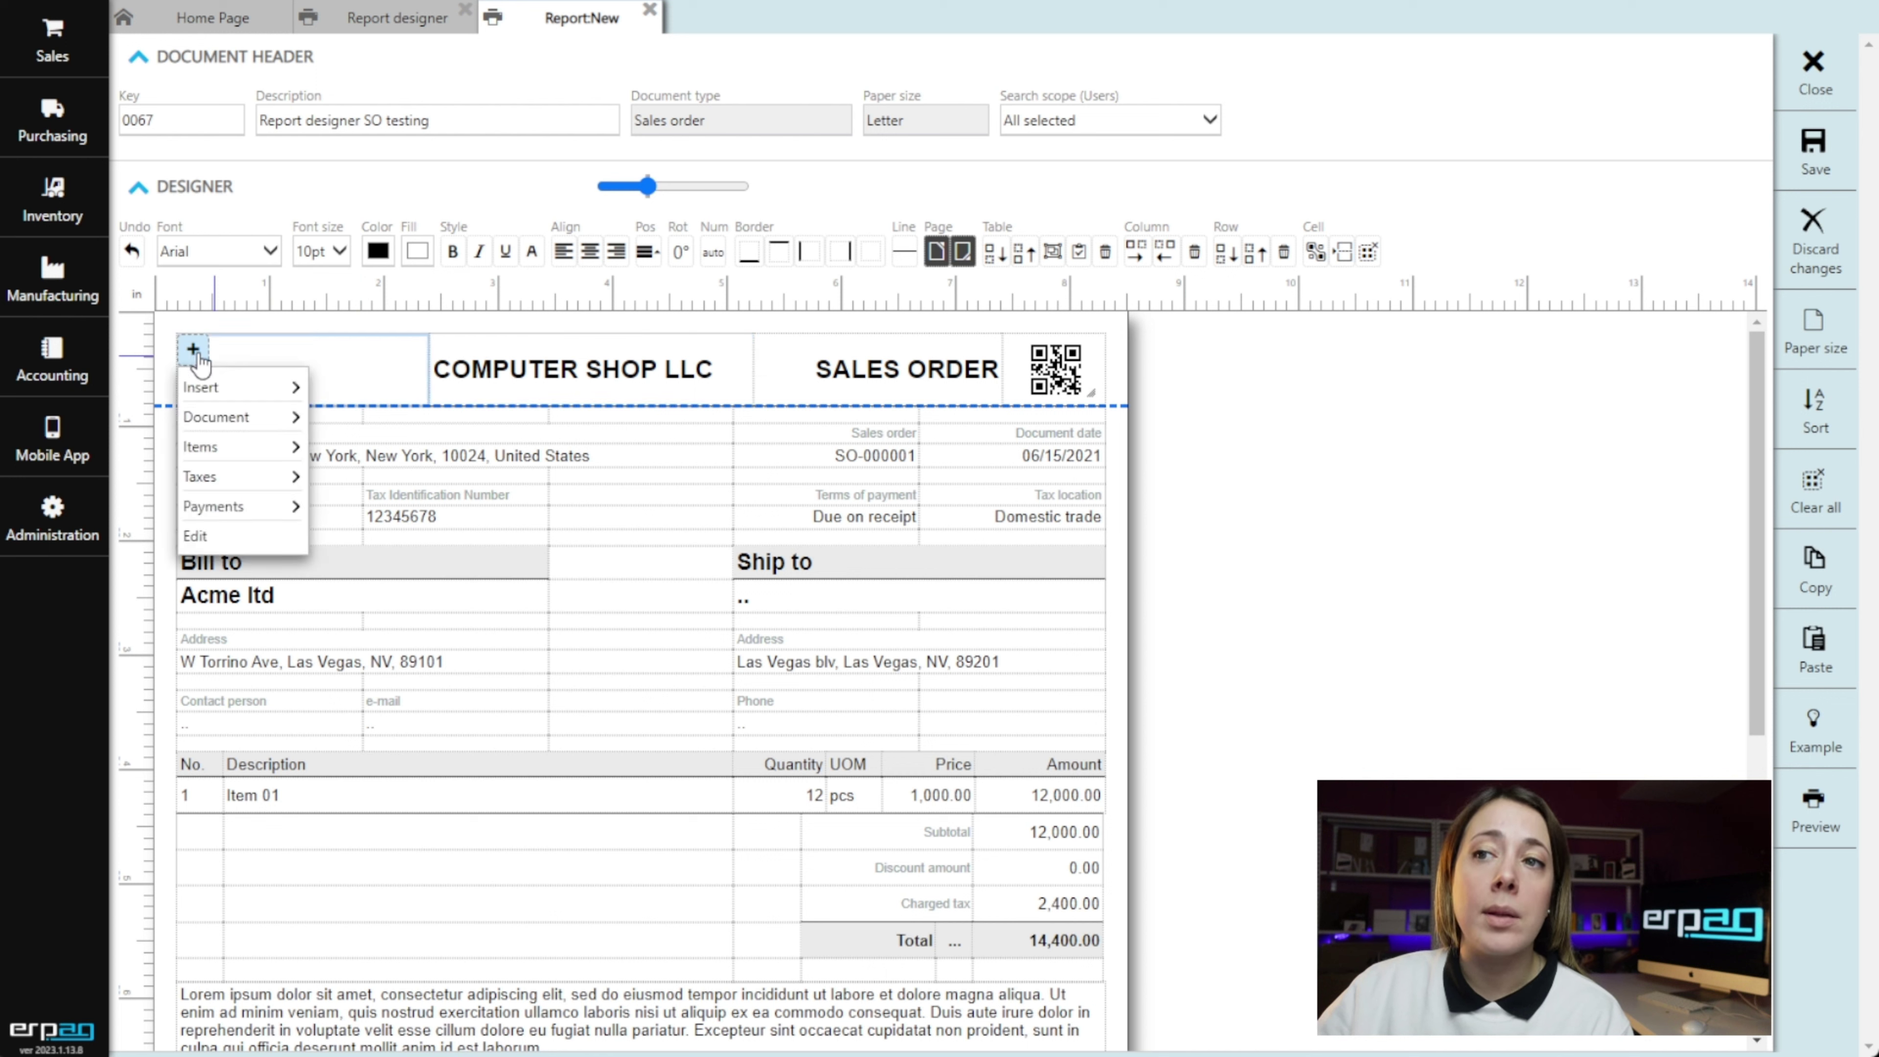
mouse_move(221, 387)
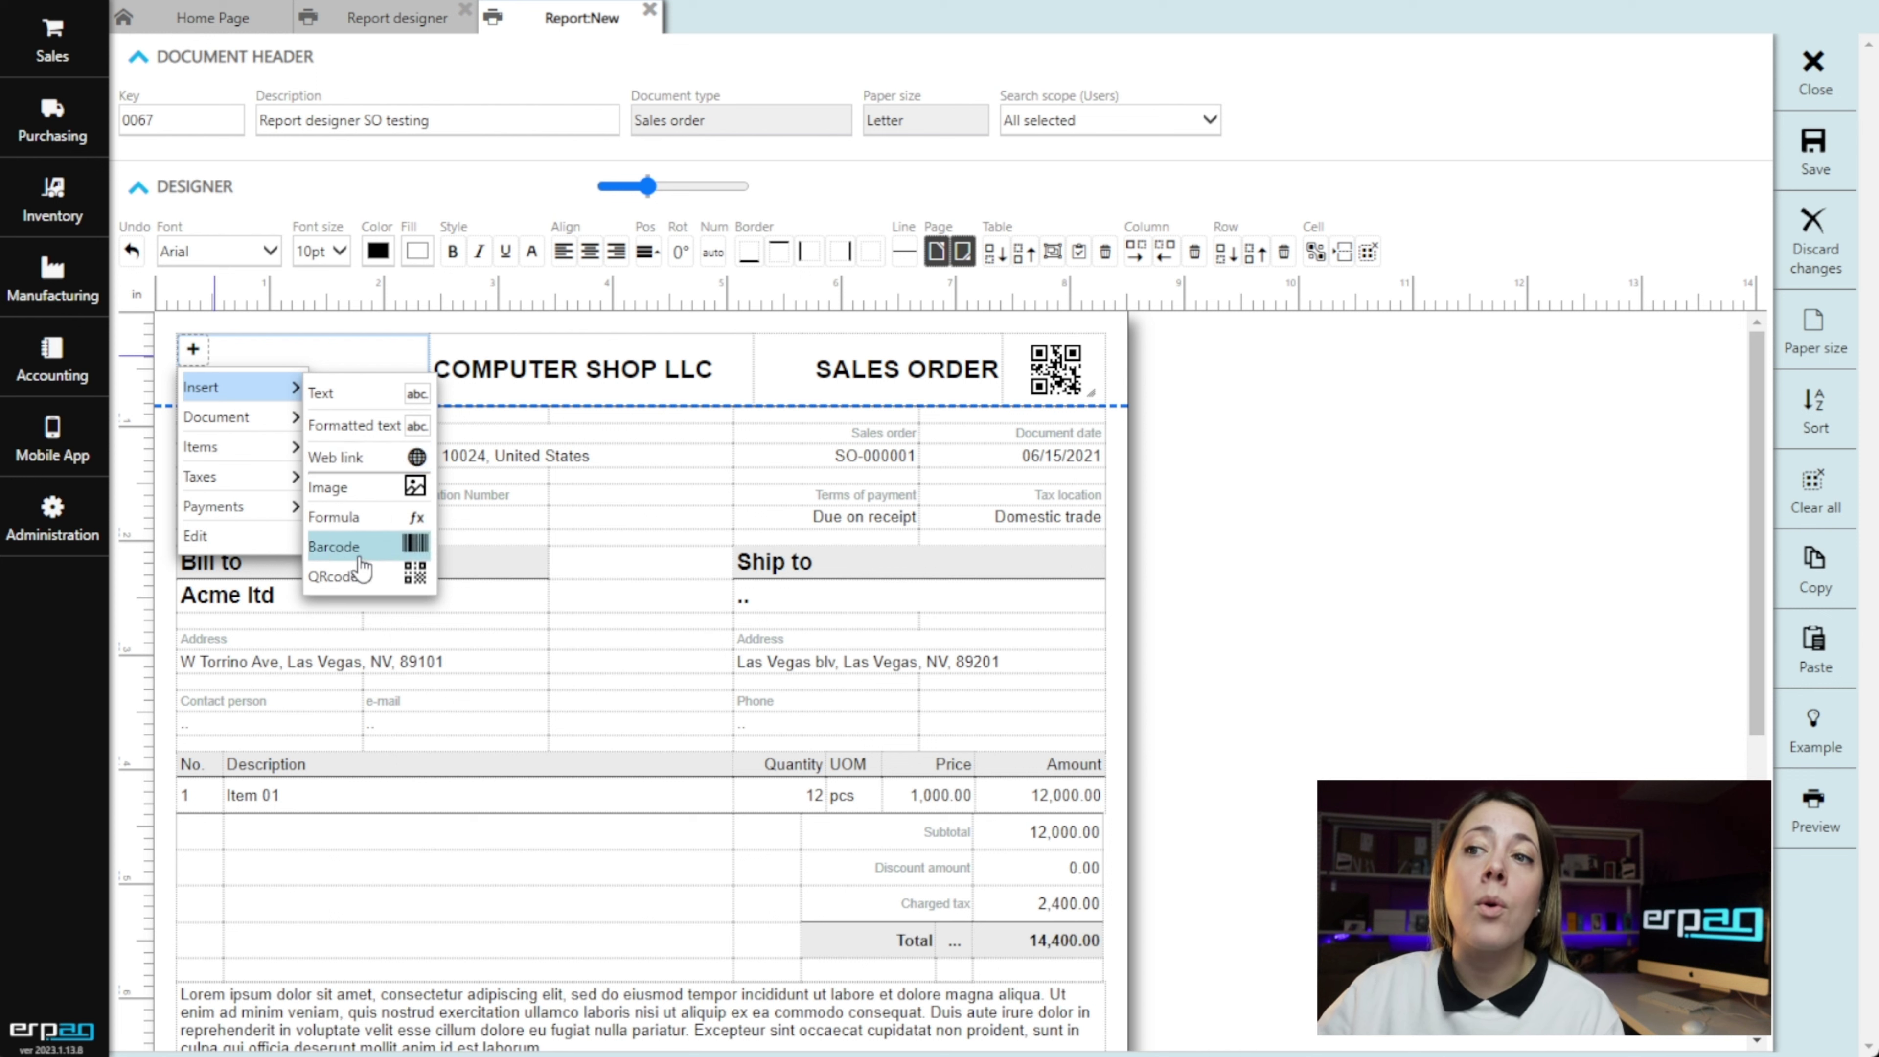
click(377, 492)
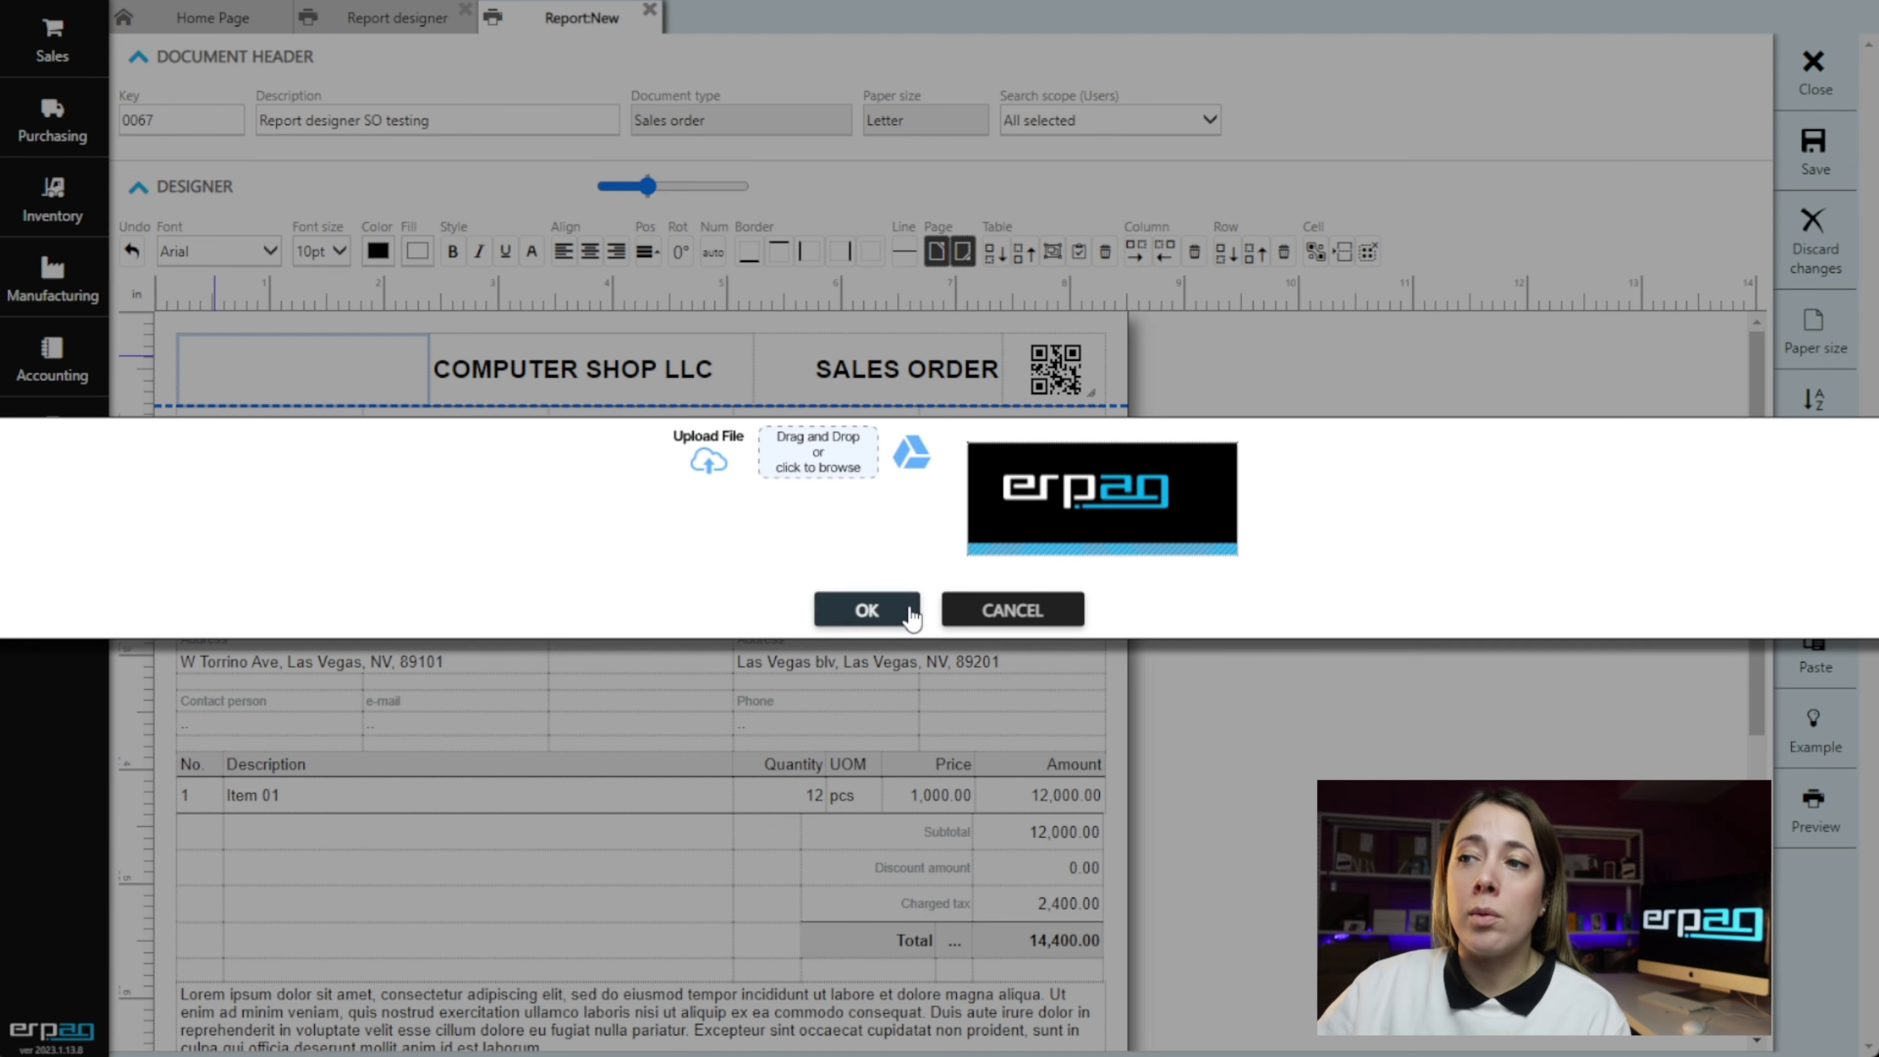
click(892, 609)
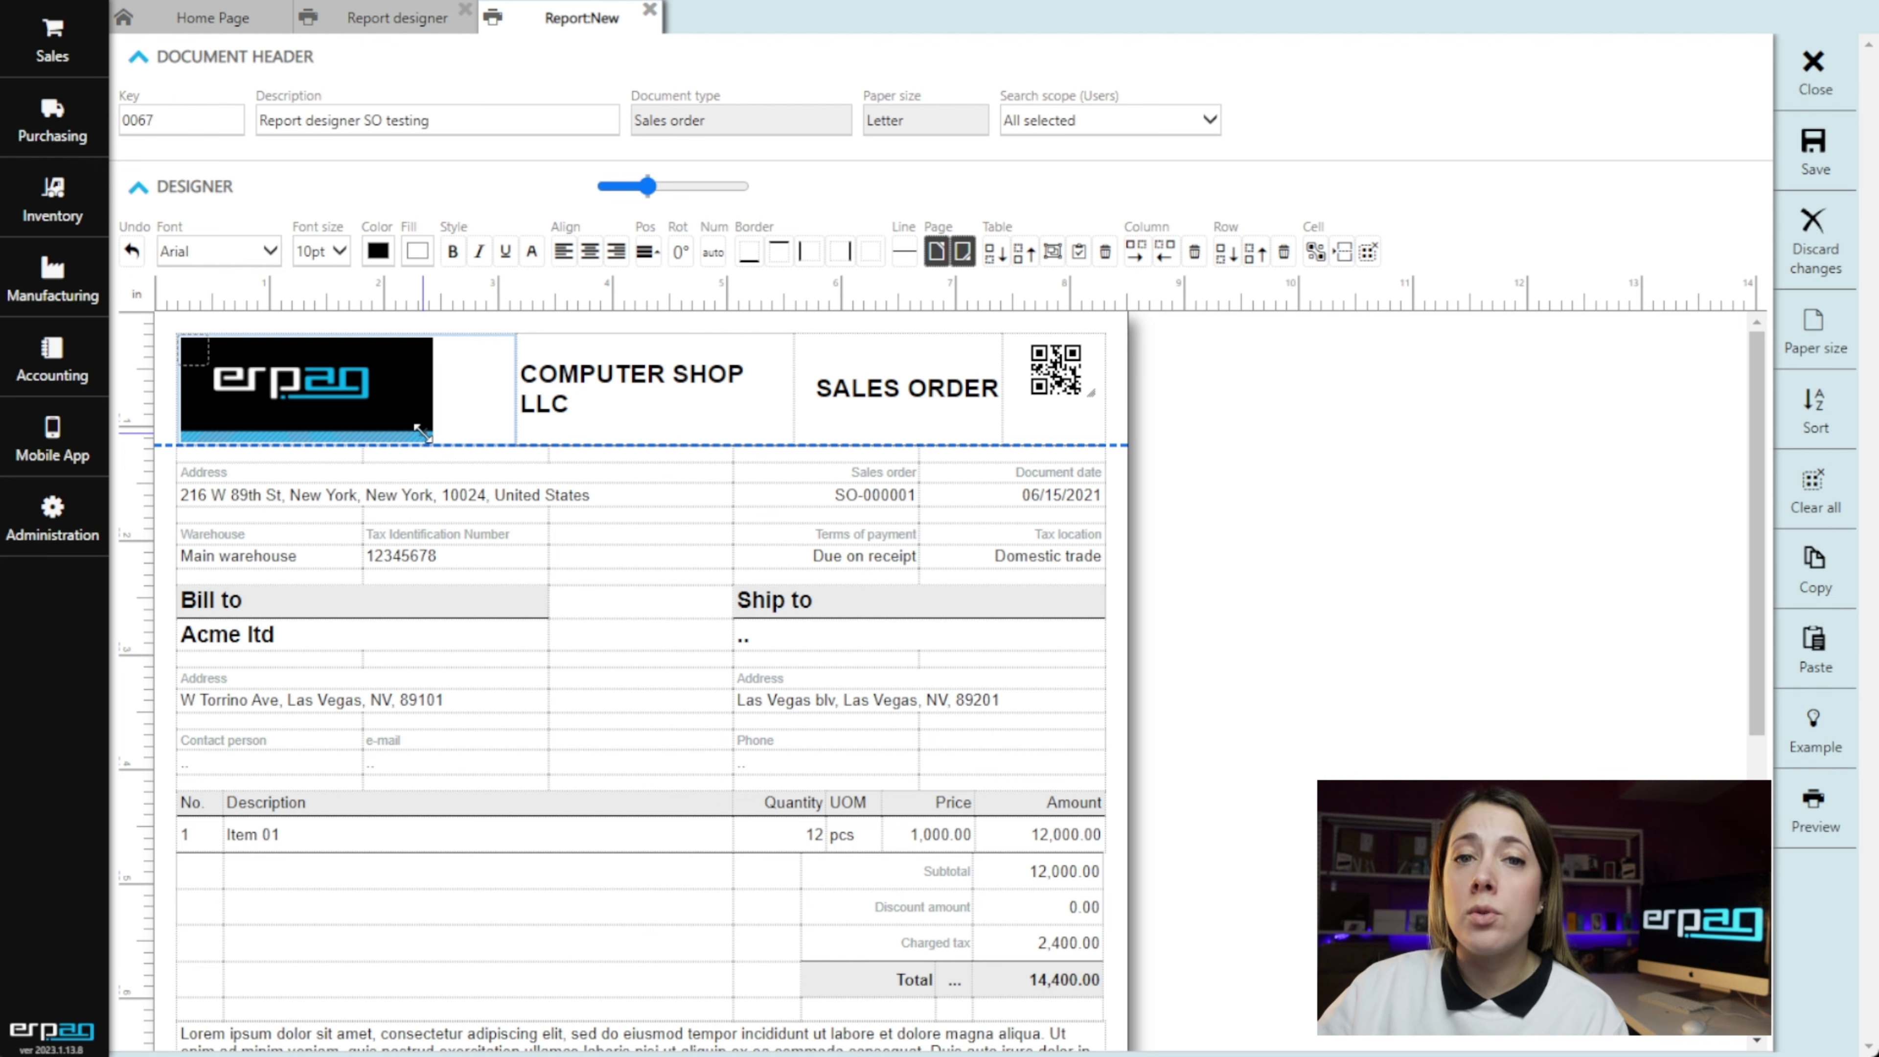
Shrink the header logo proportionally and narrow its column to fit the image width.
drag(421, 433, 356, 427)
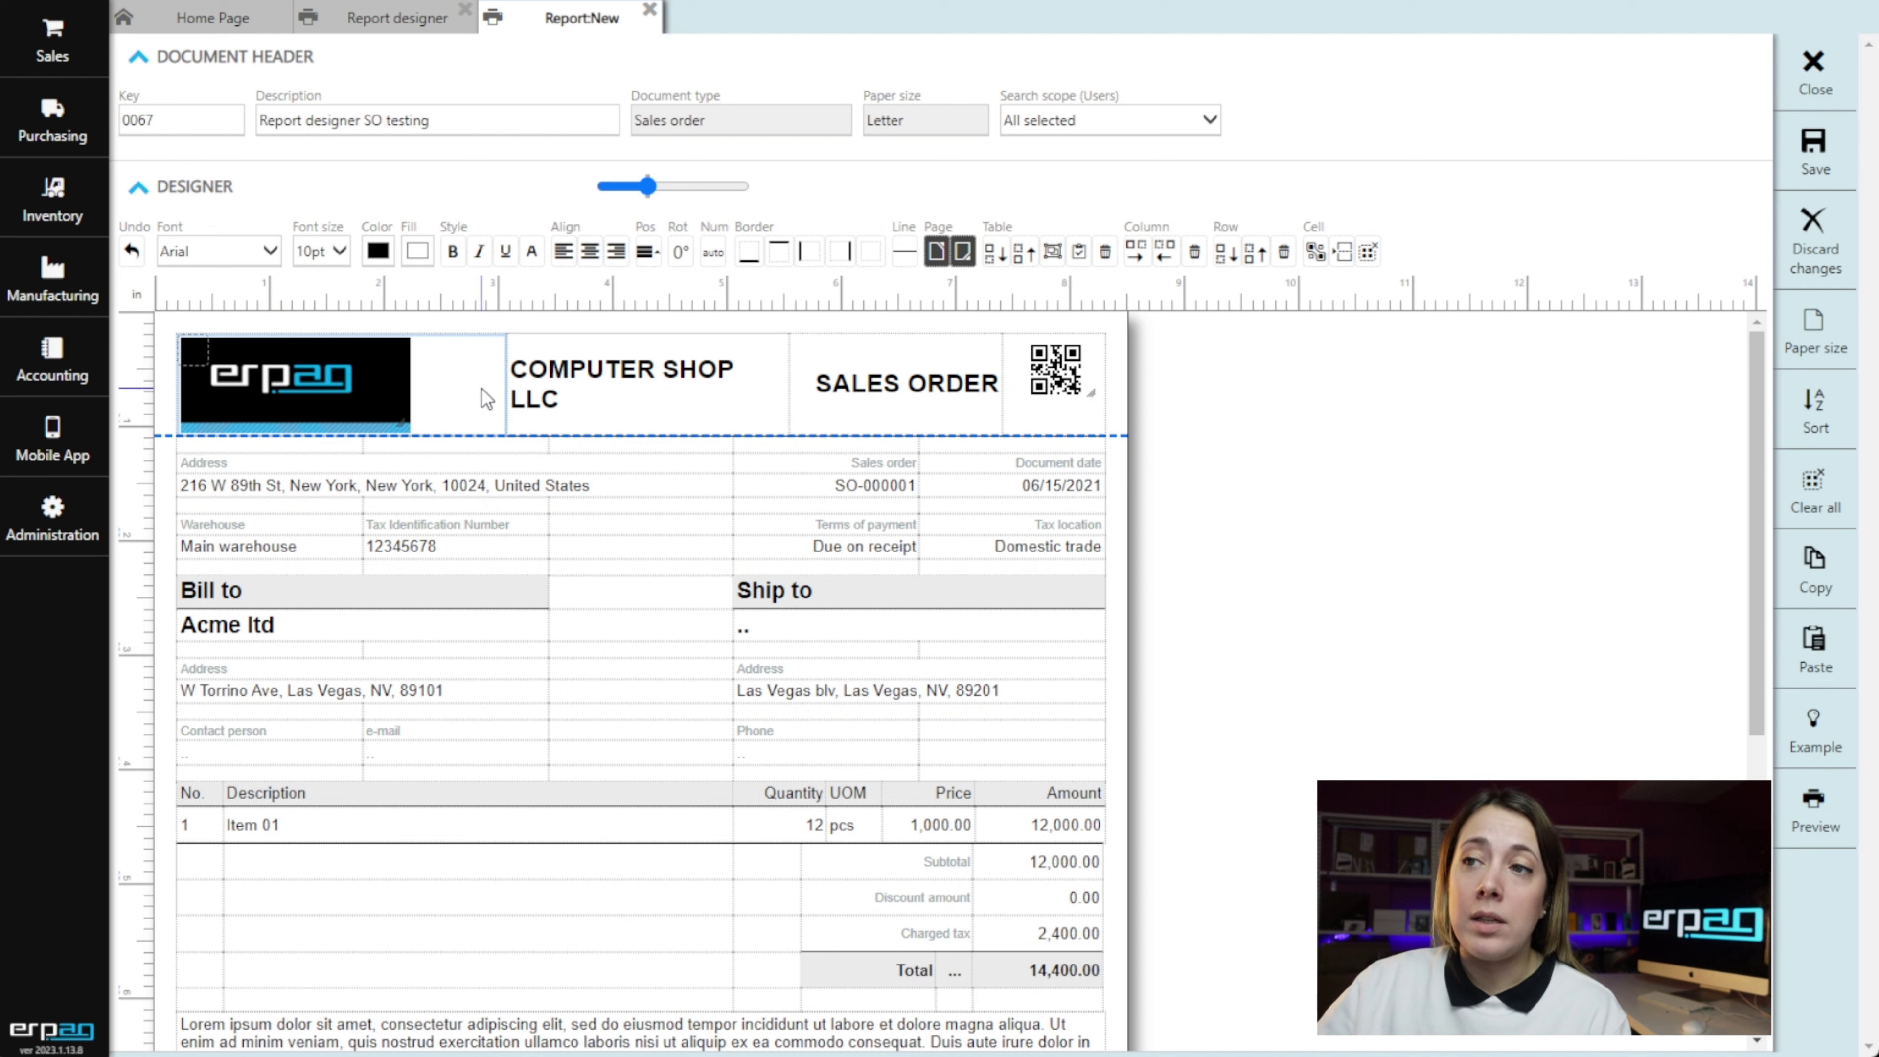
drag(505, 387, 411, 401)
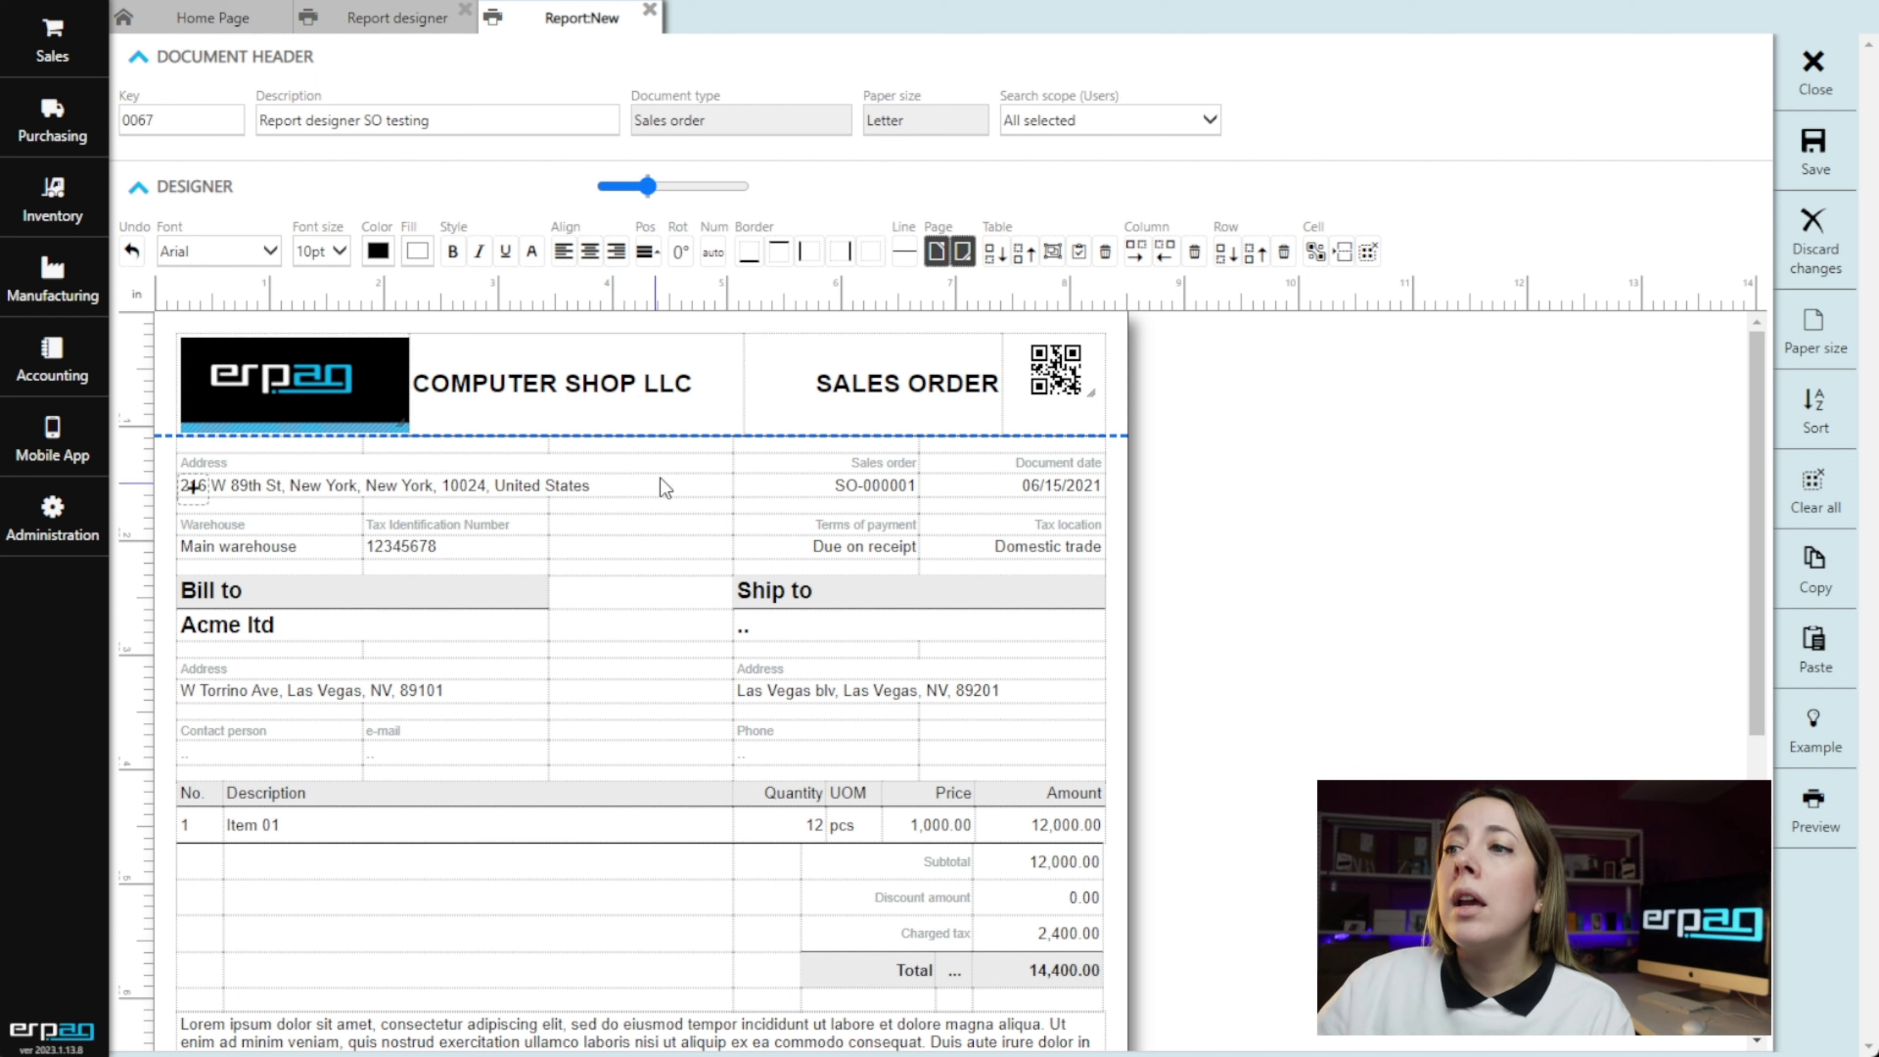
Examine the QR code data and type settings and the other content options for the header's QR code cell.
right_click(1024, 363)
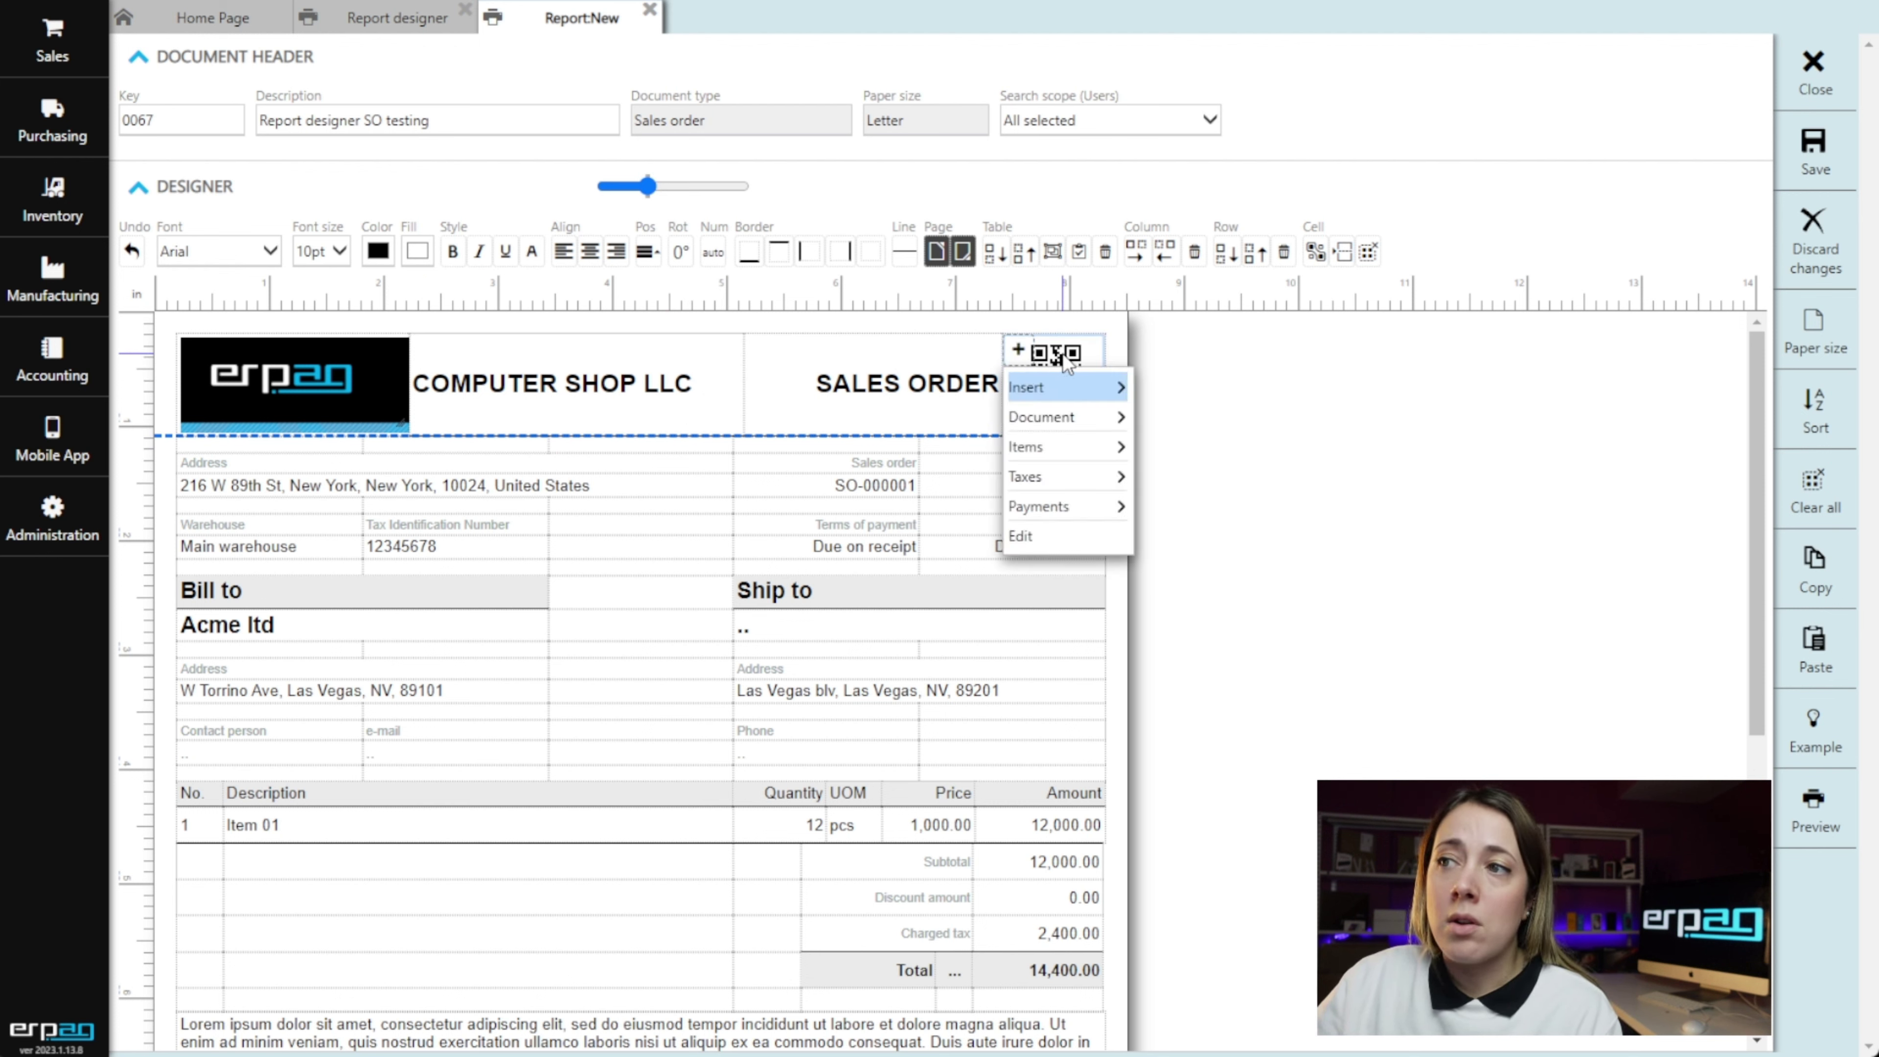
mouse_move(1080, 418)
mouse_move(1036, 386)
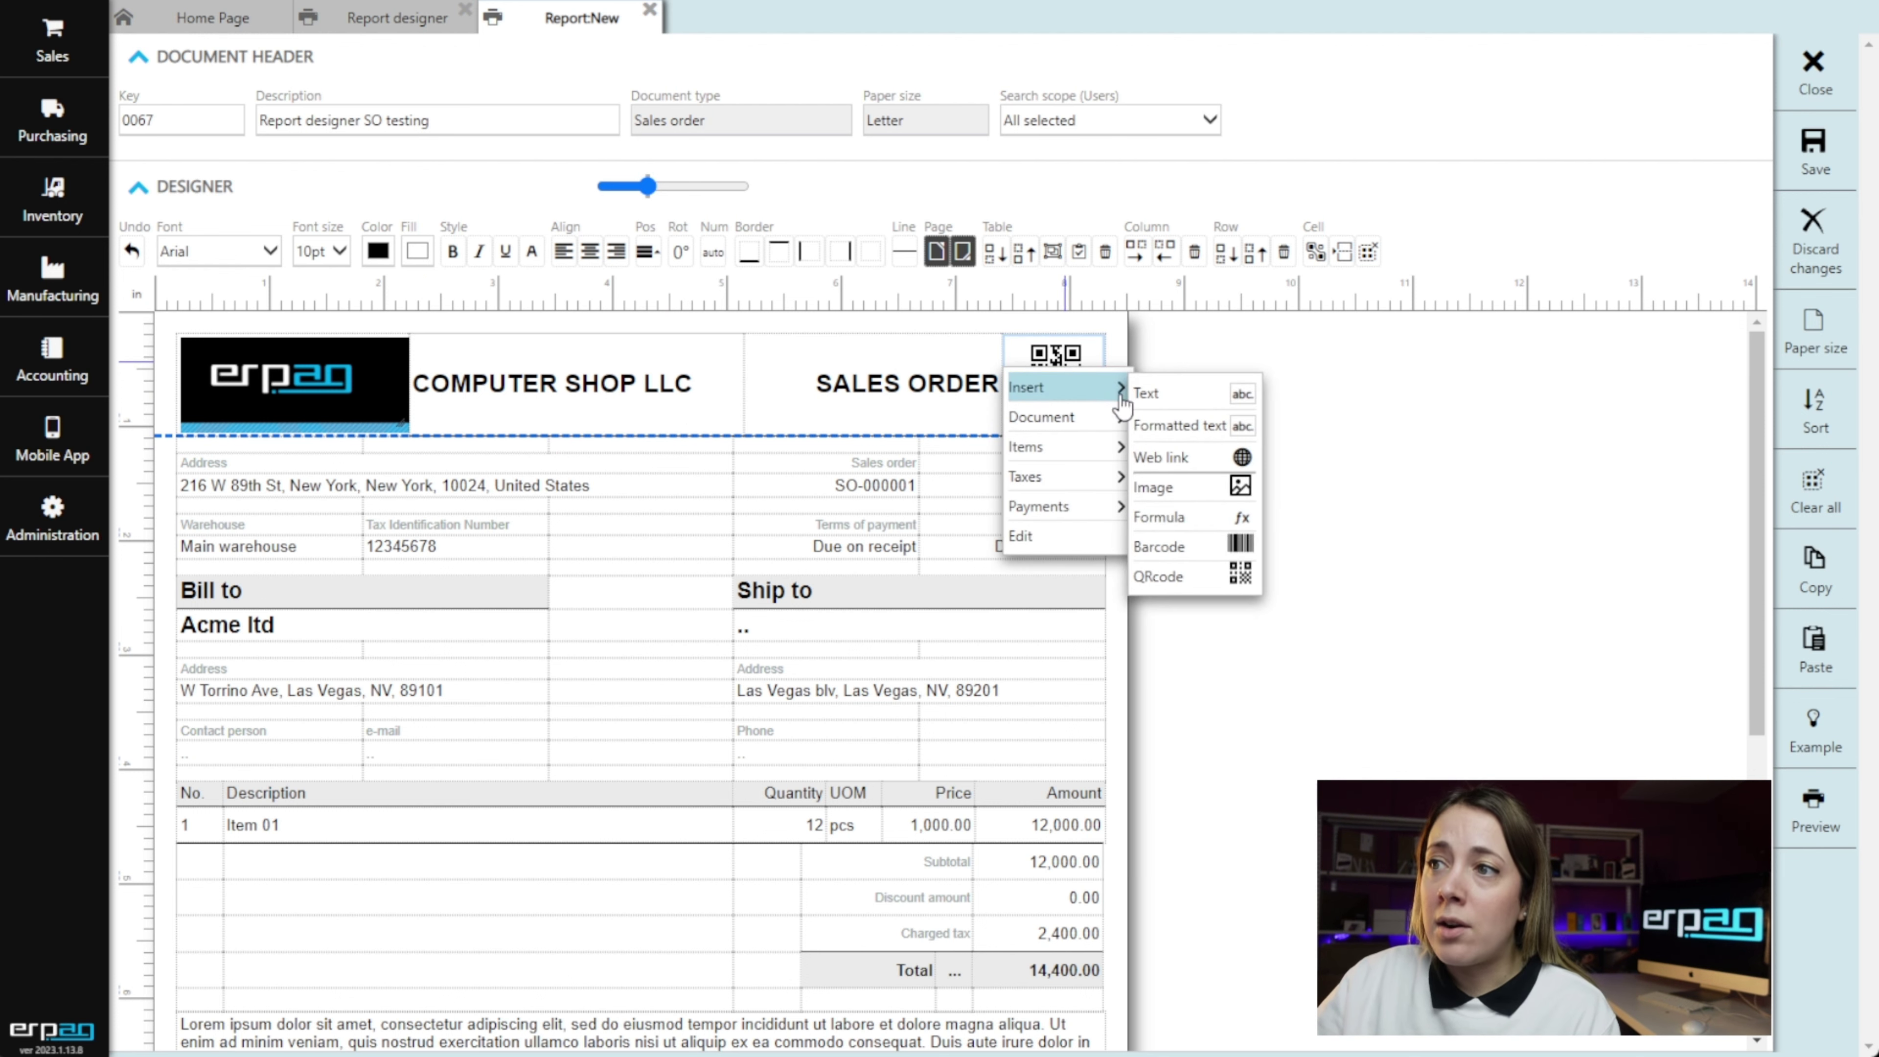
click(1221, 584)
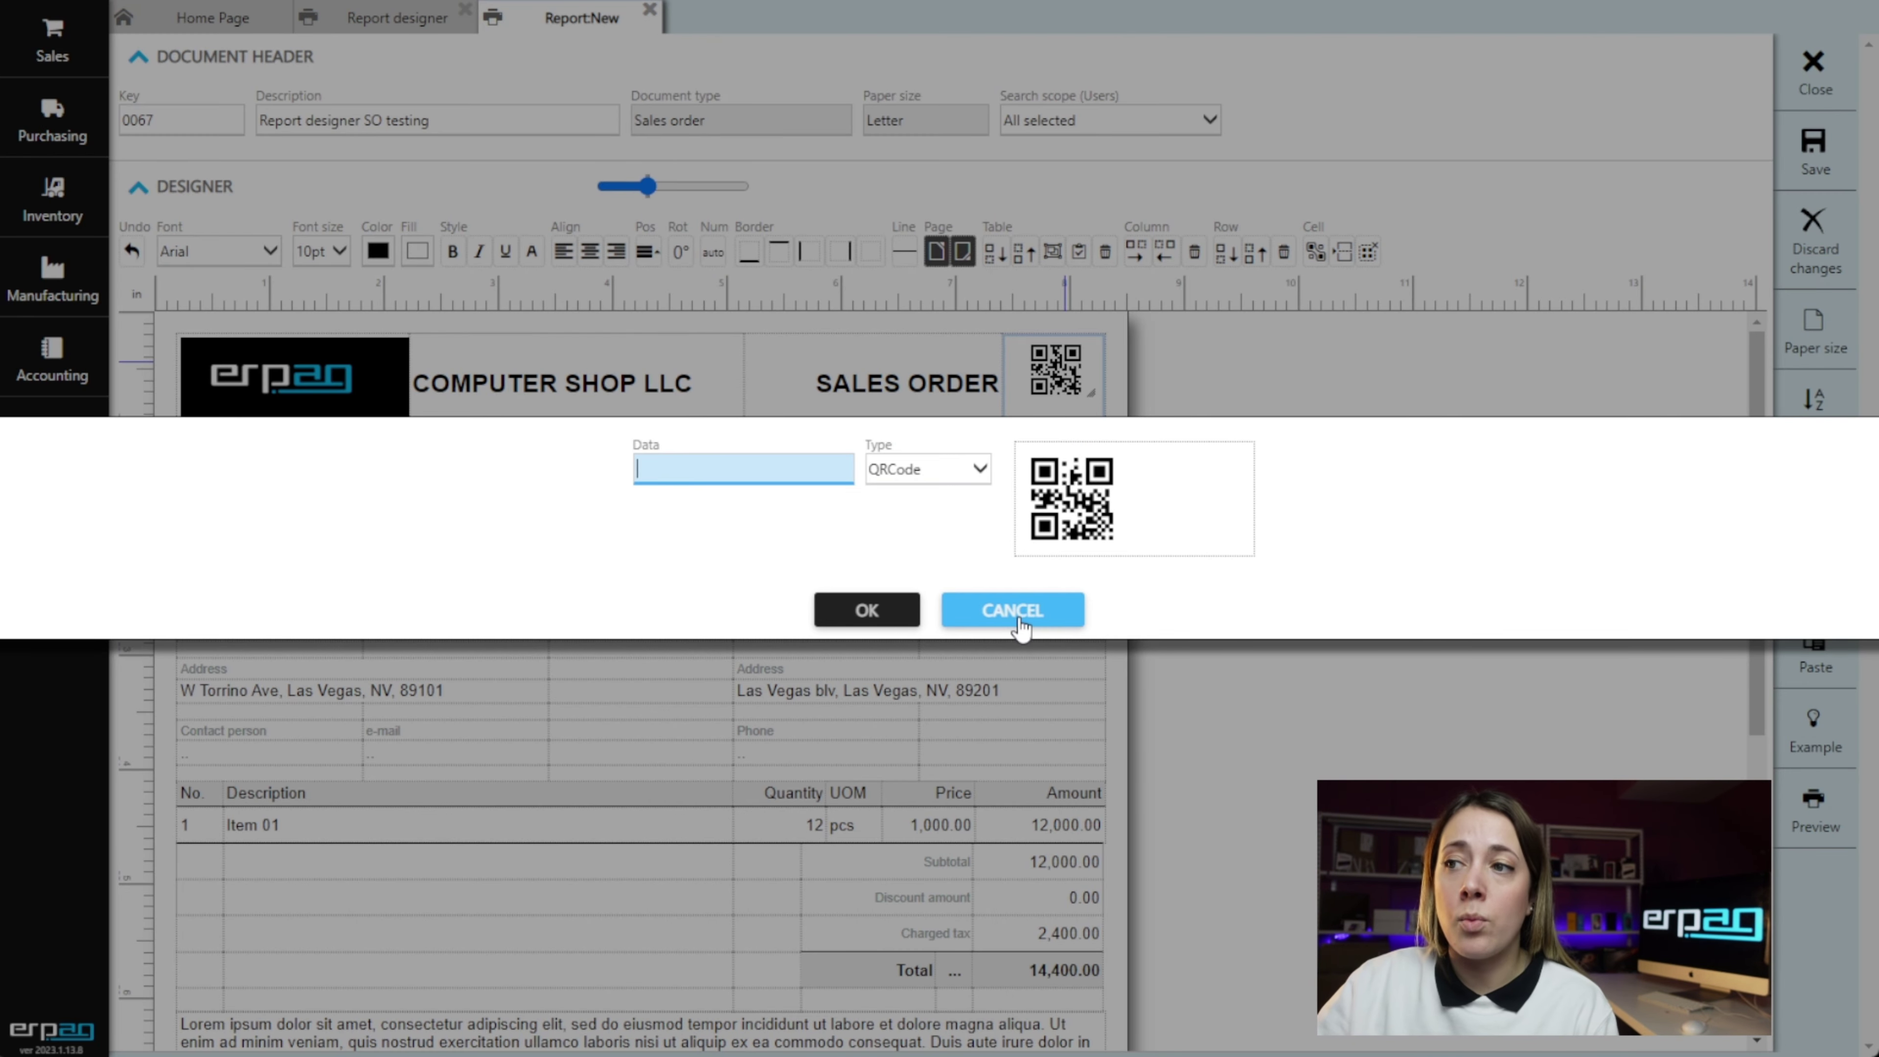
click(1013, 609)
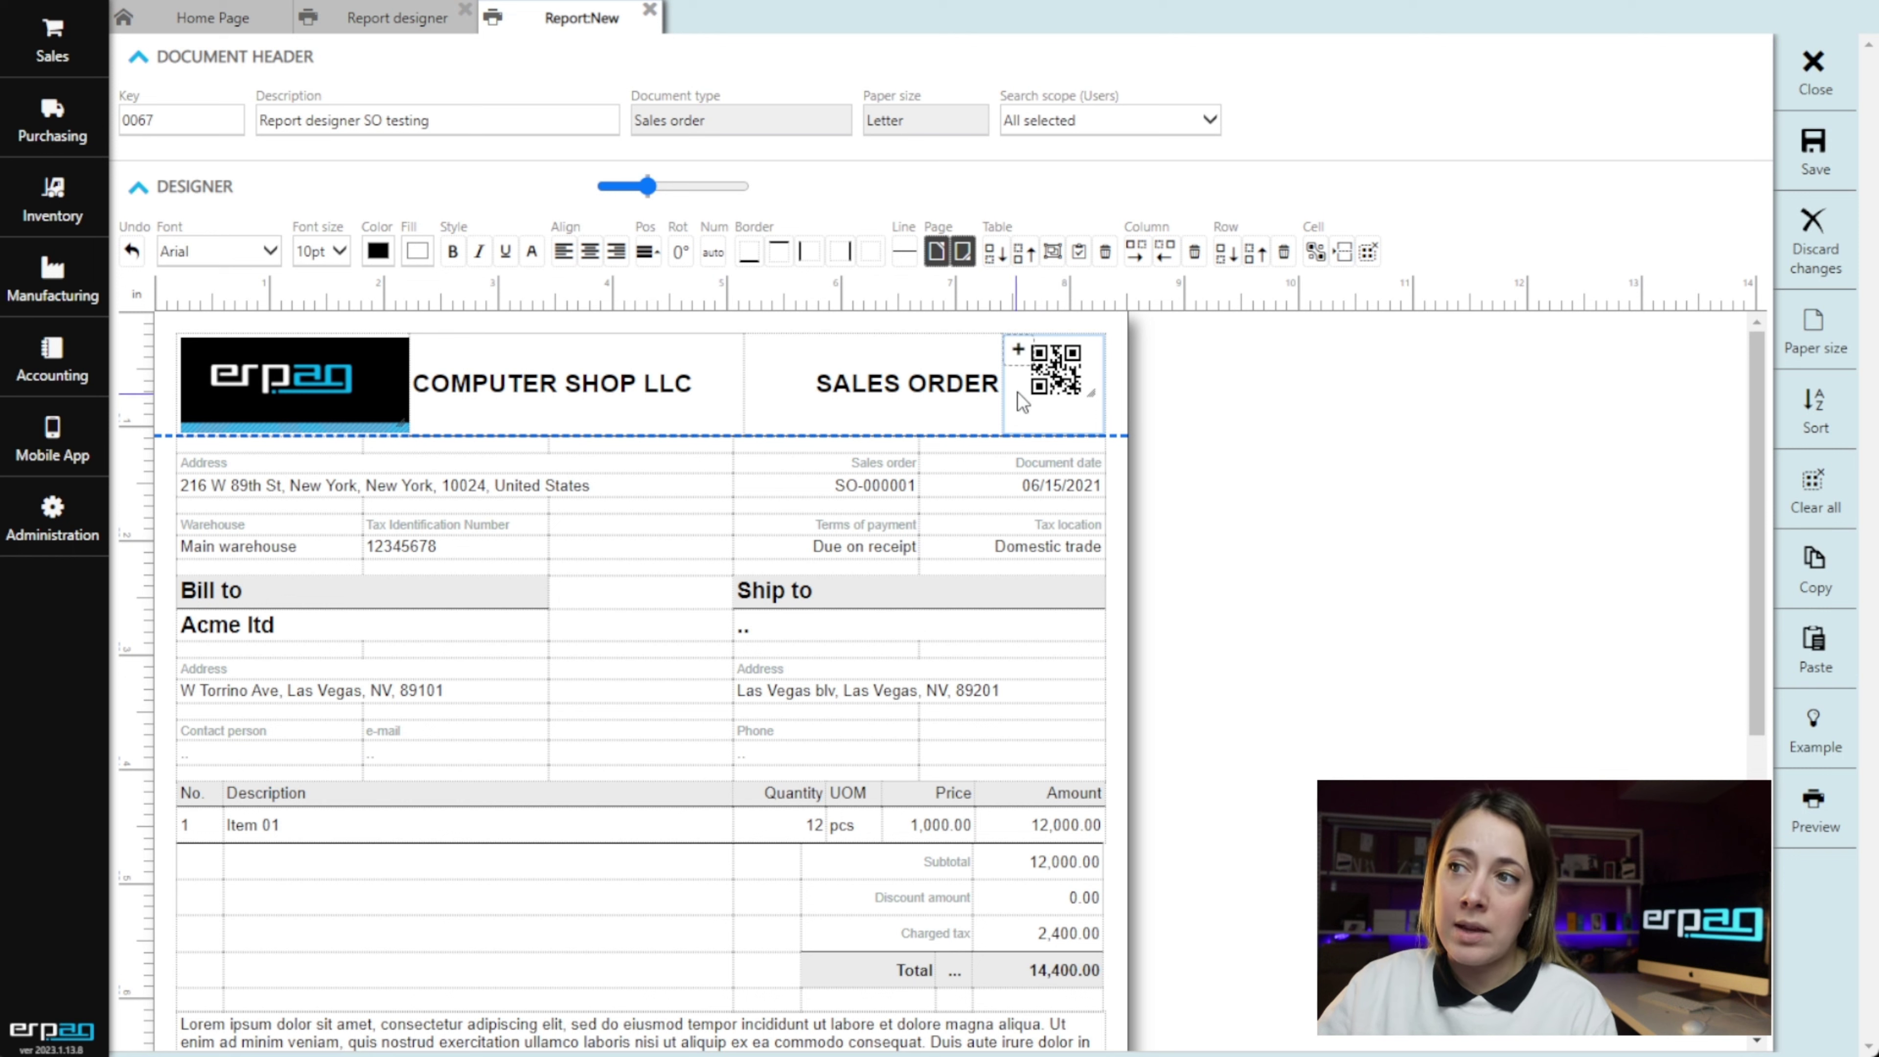
click(1018, 349)
mouse_move(1059, 477)
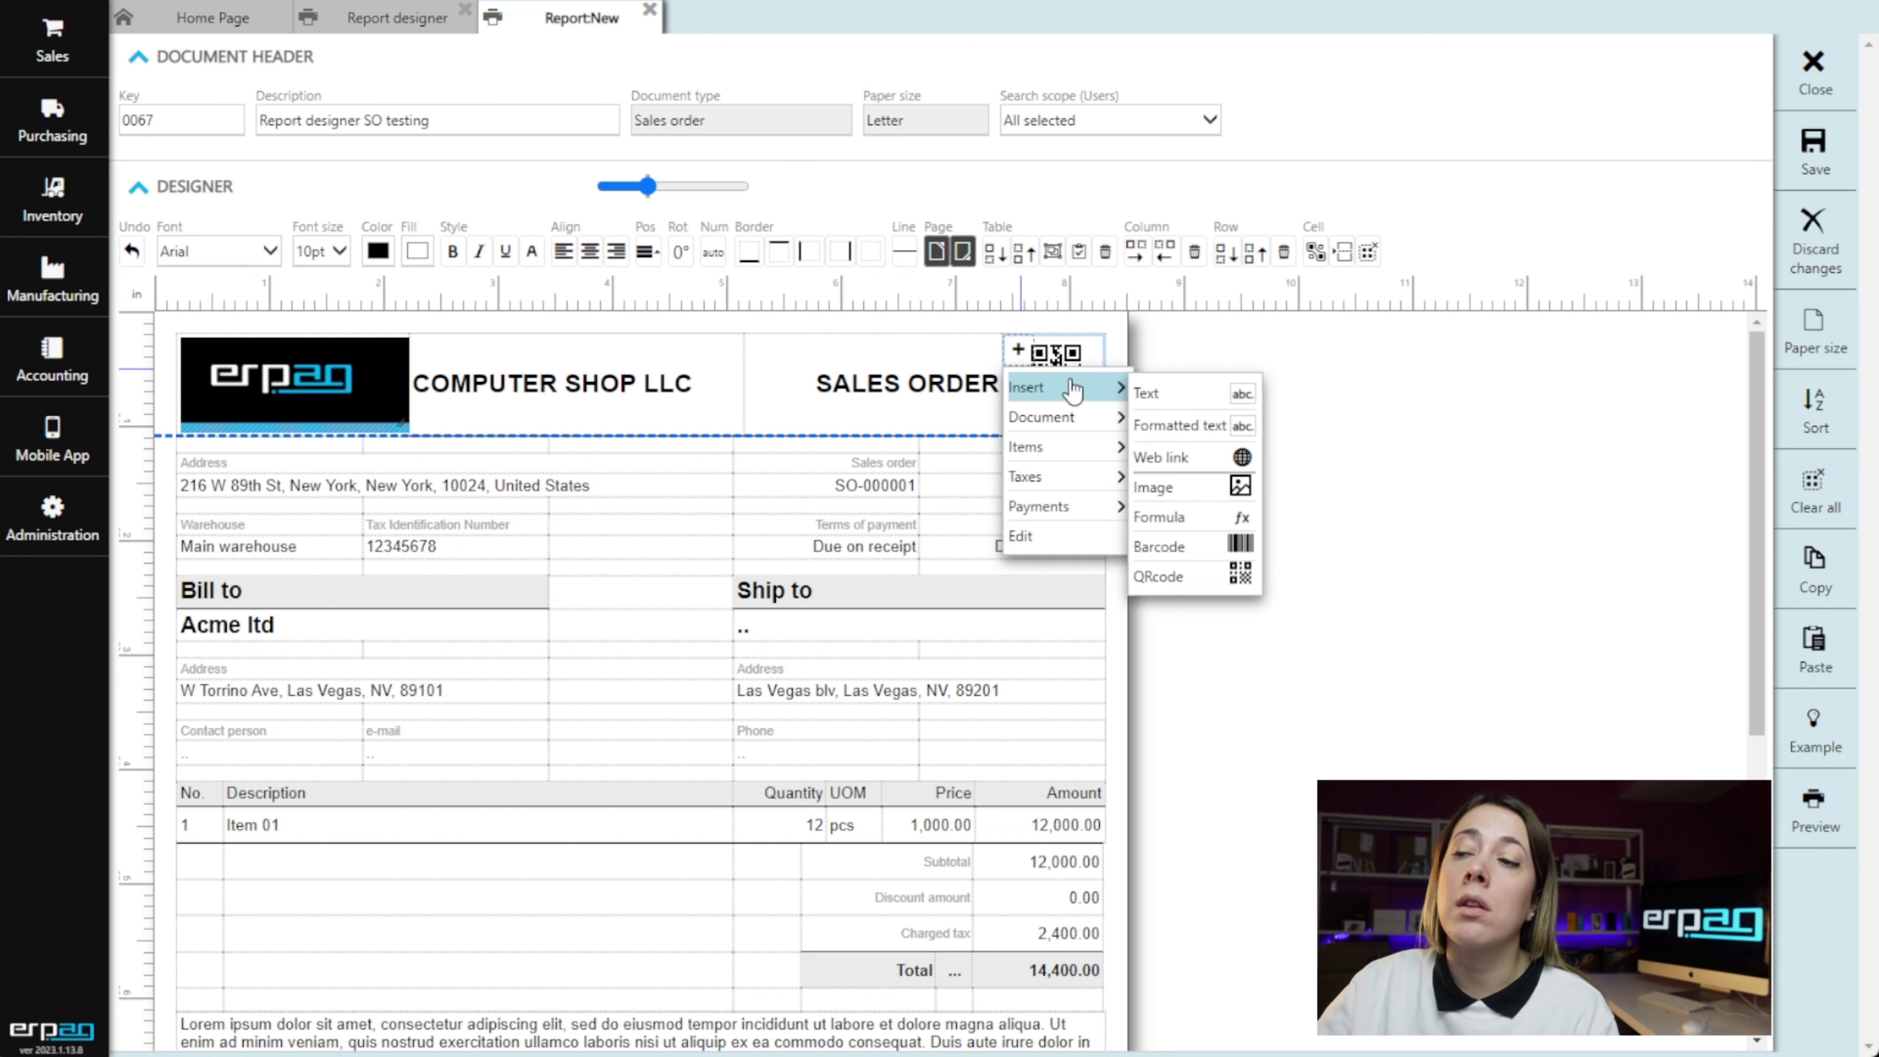
Insert a column after Description in the items table and add the heading text Barcode to it.
click(665, 803)
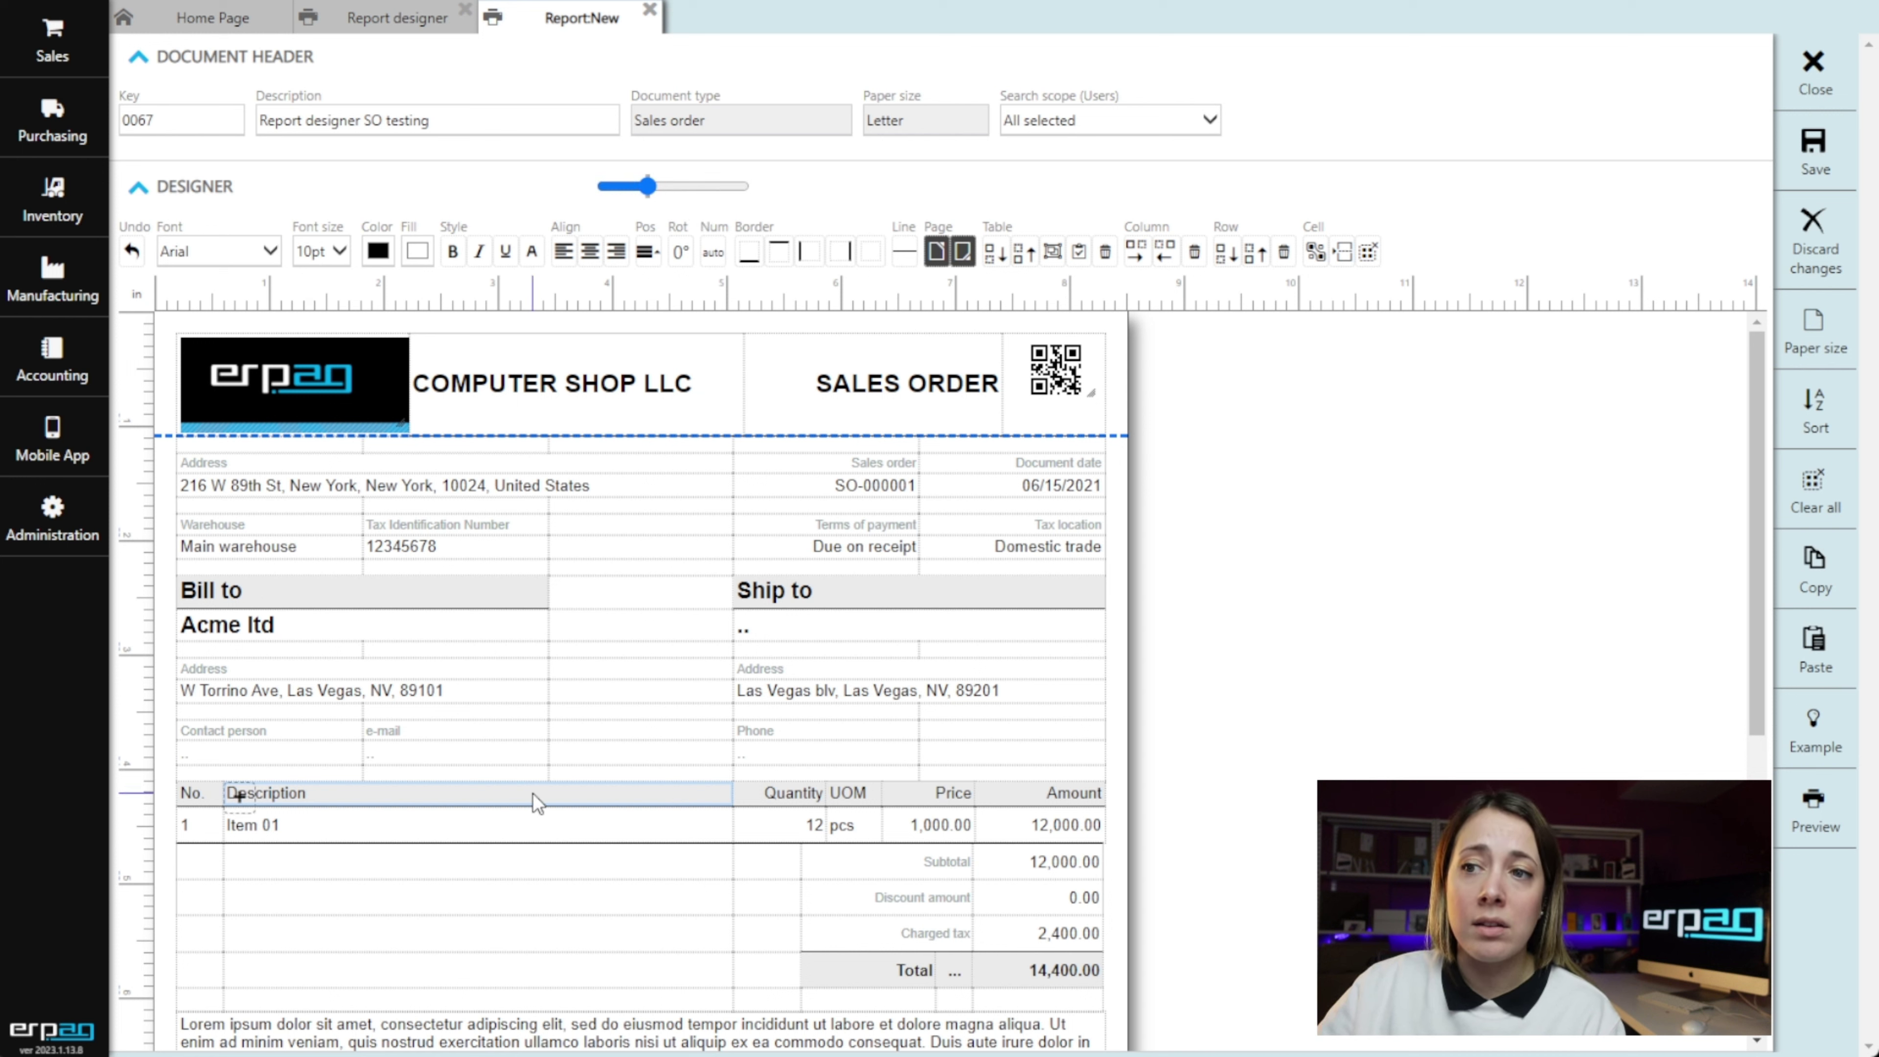
click(1138, 255)
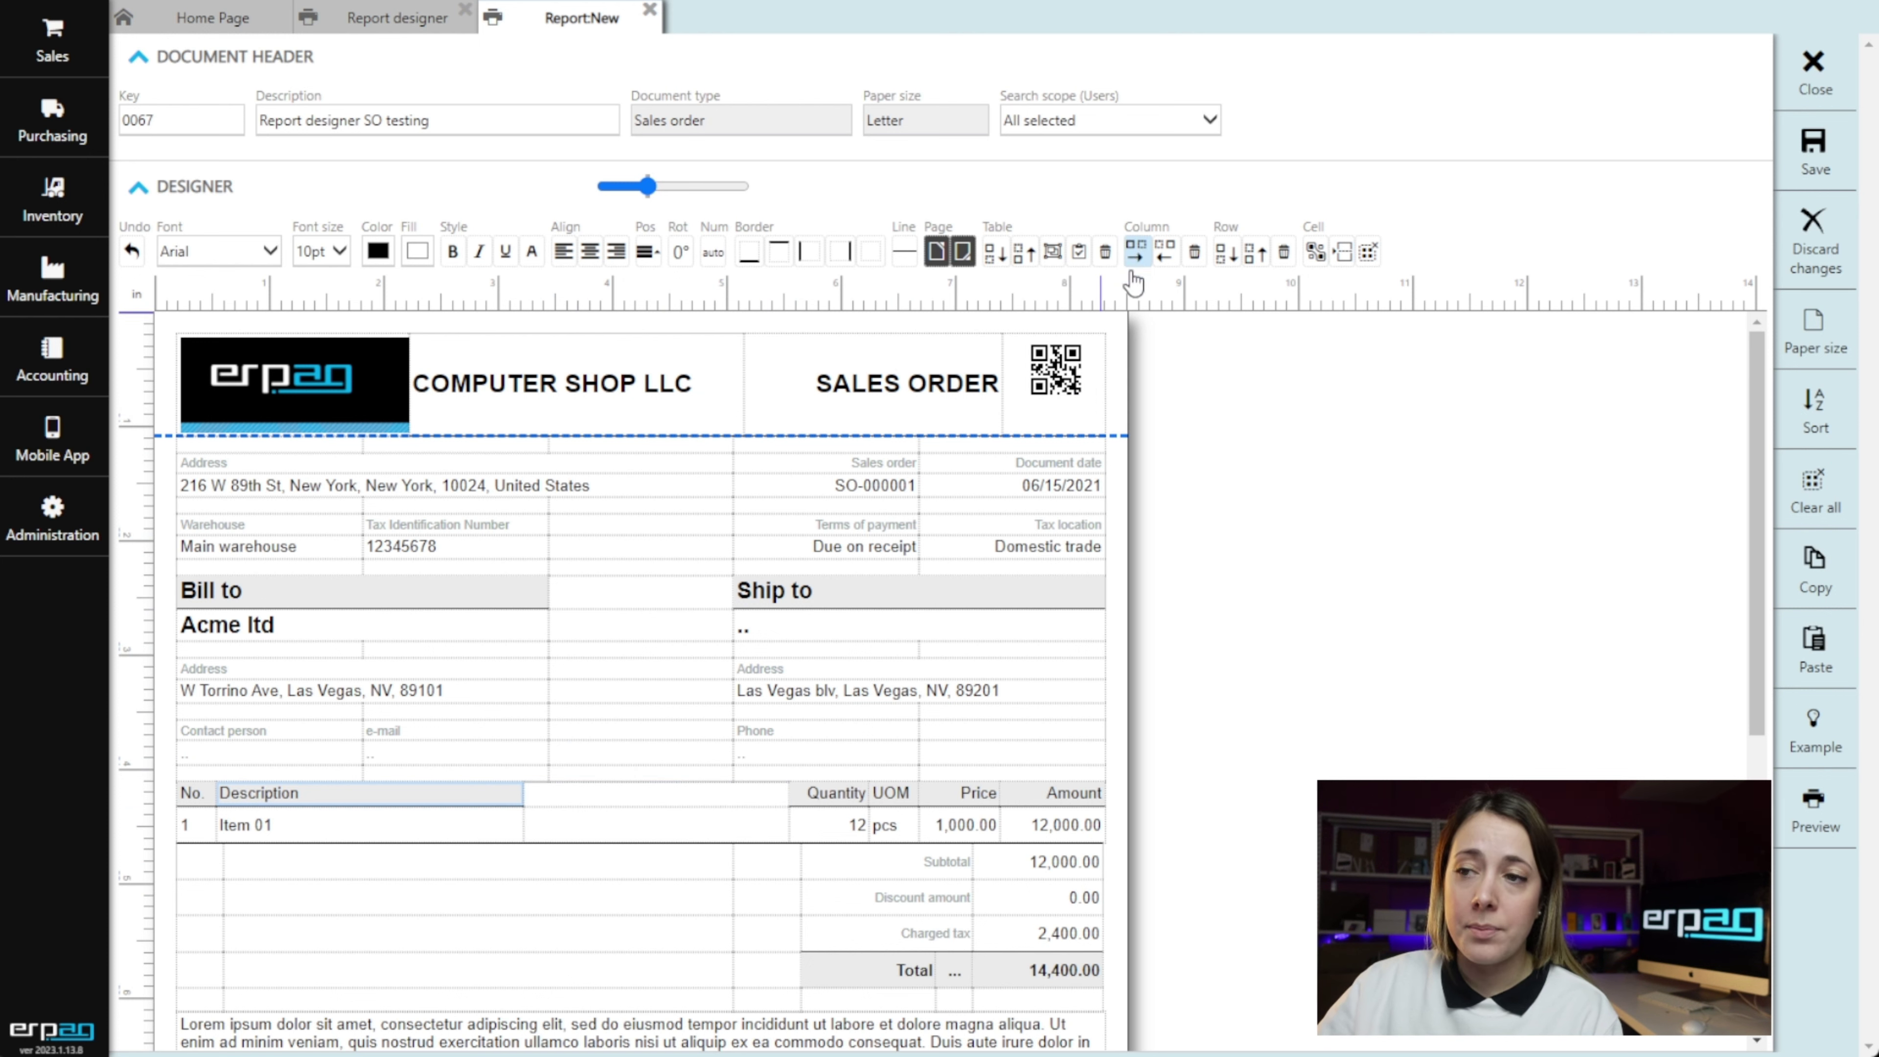
right_click(542, 802)
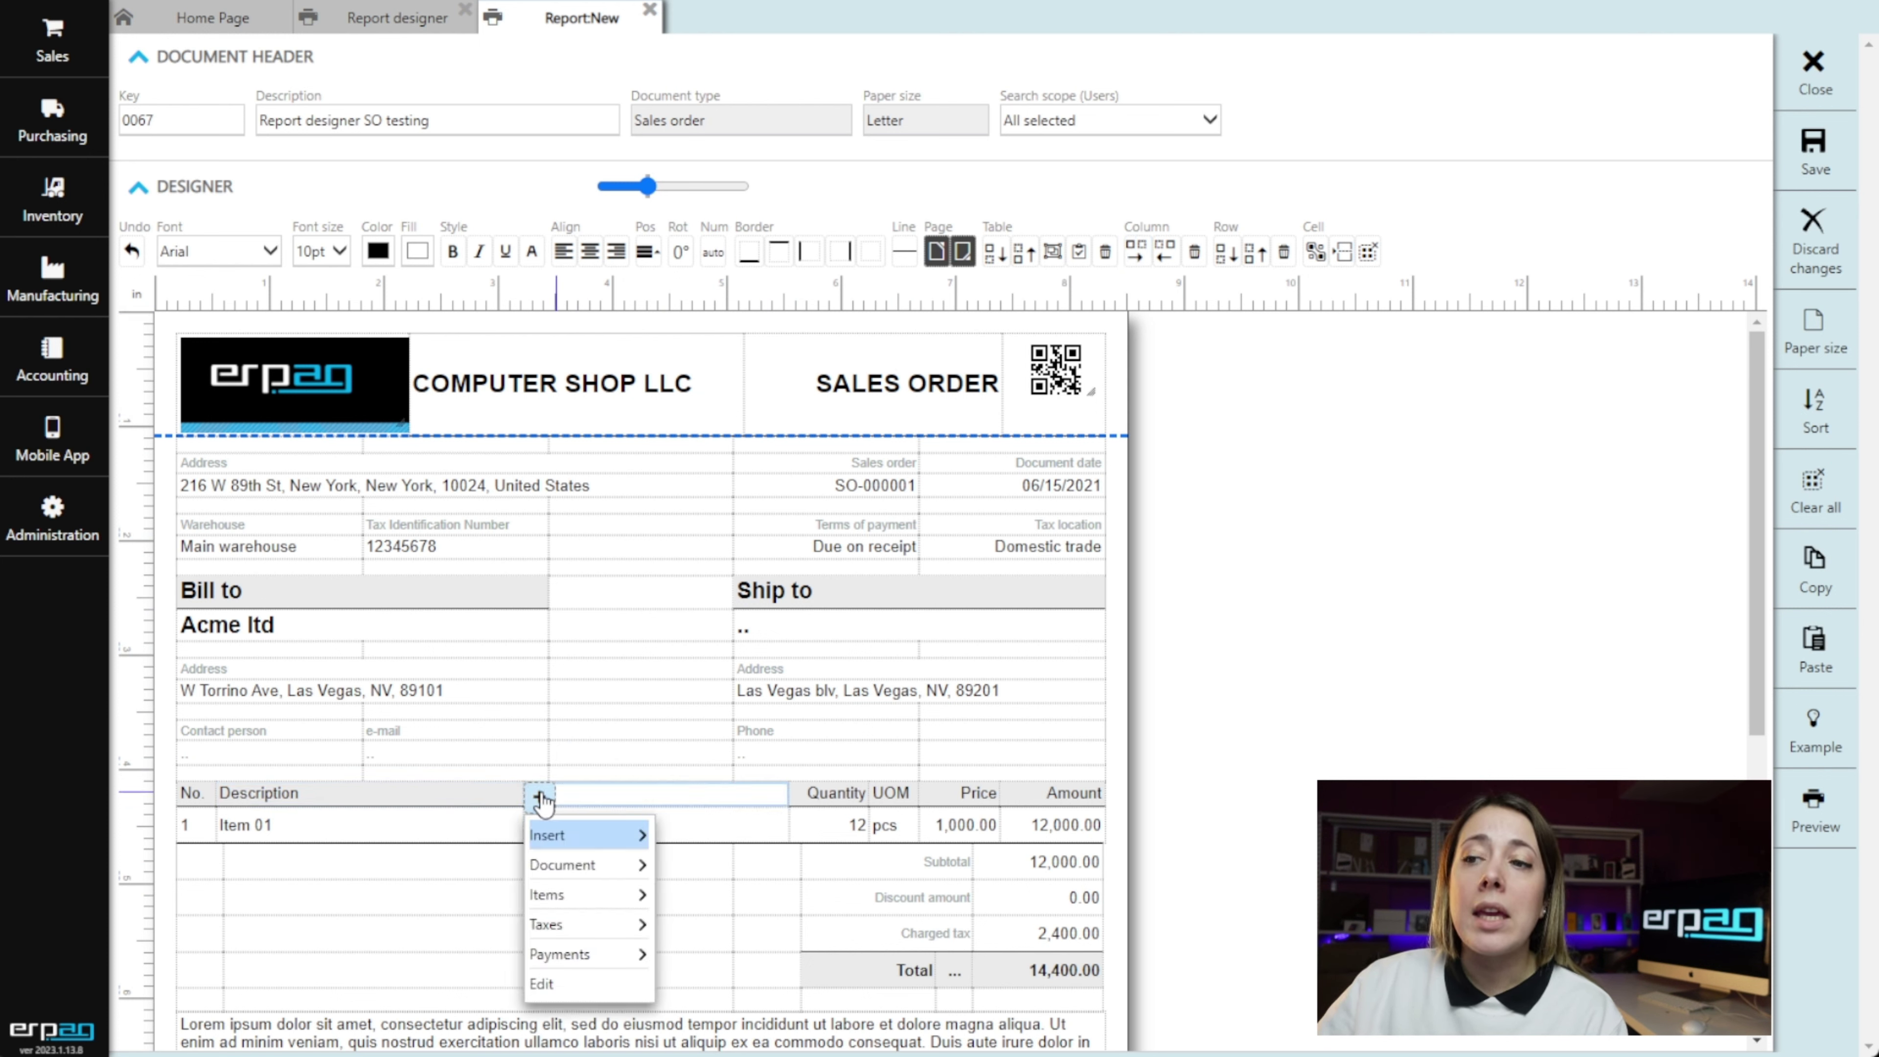
mouse_move(576, 842)
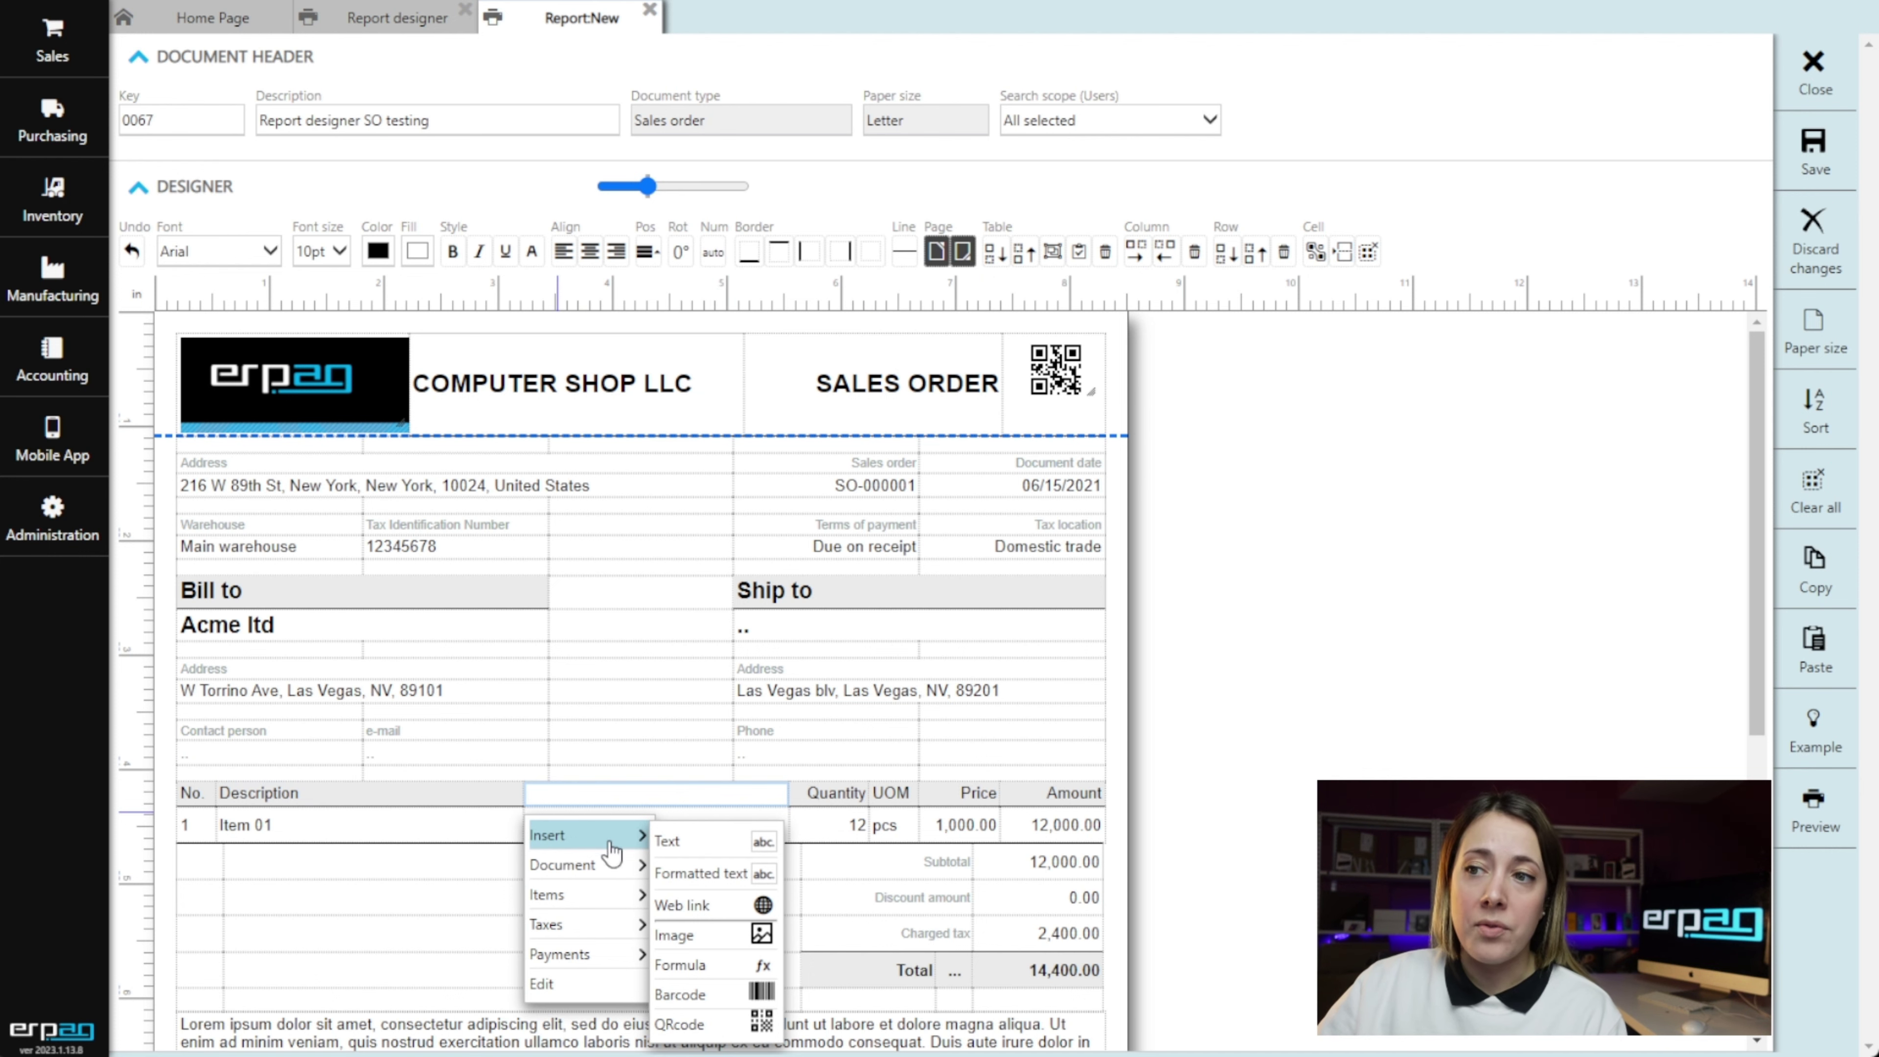
click(681, 841)
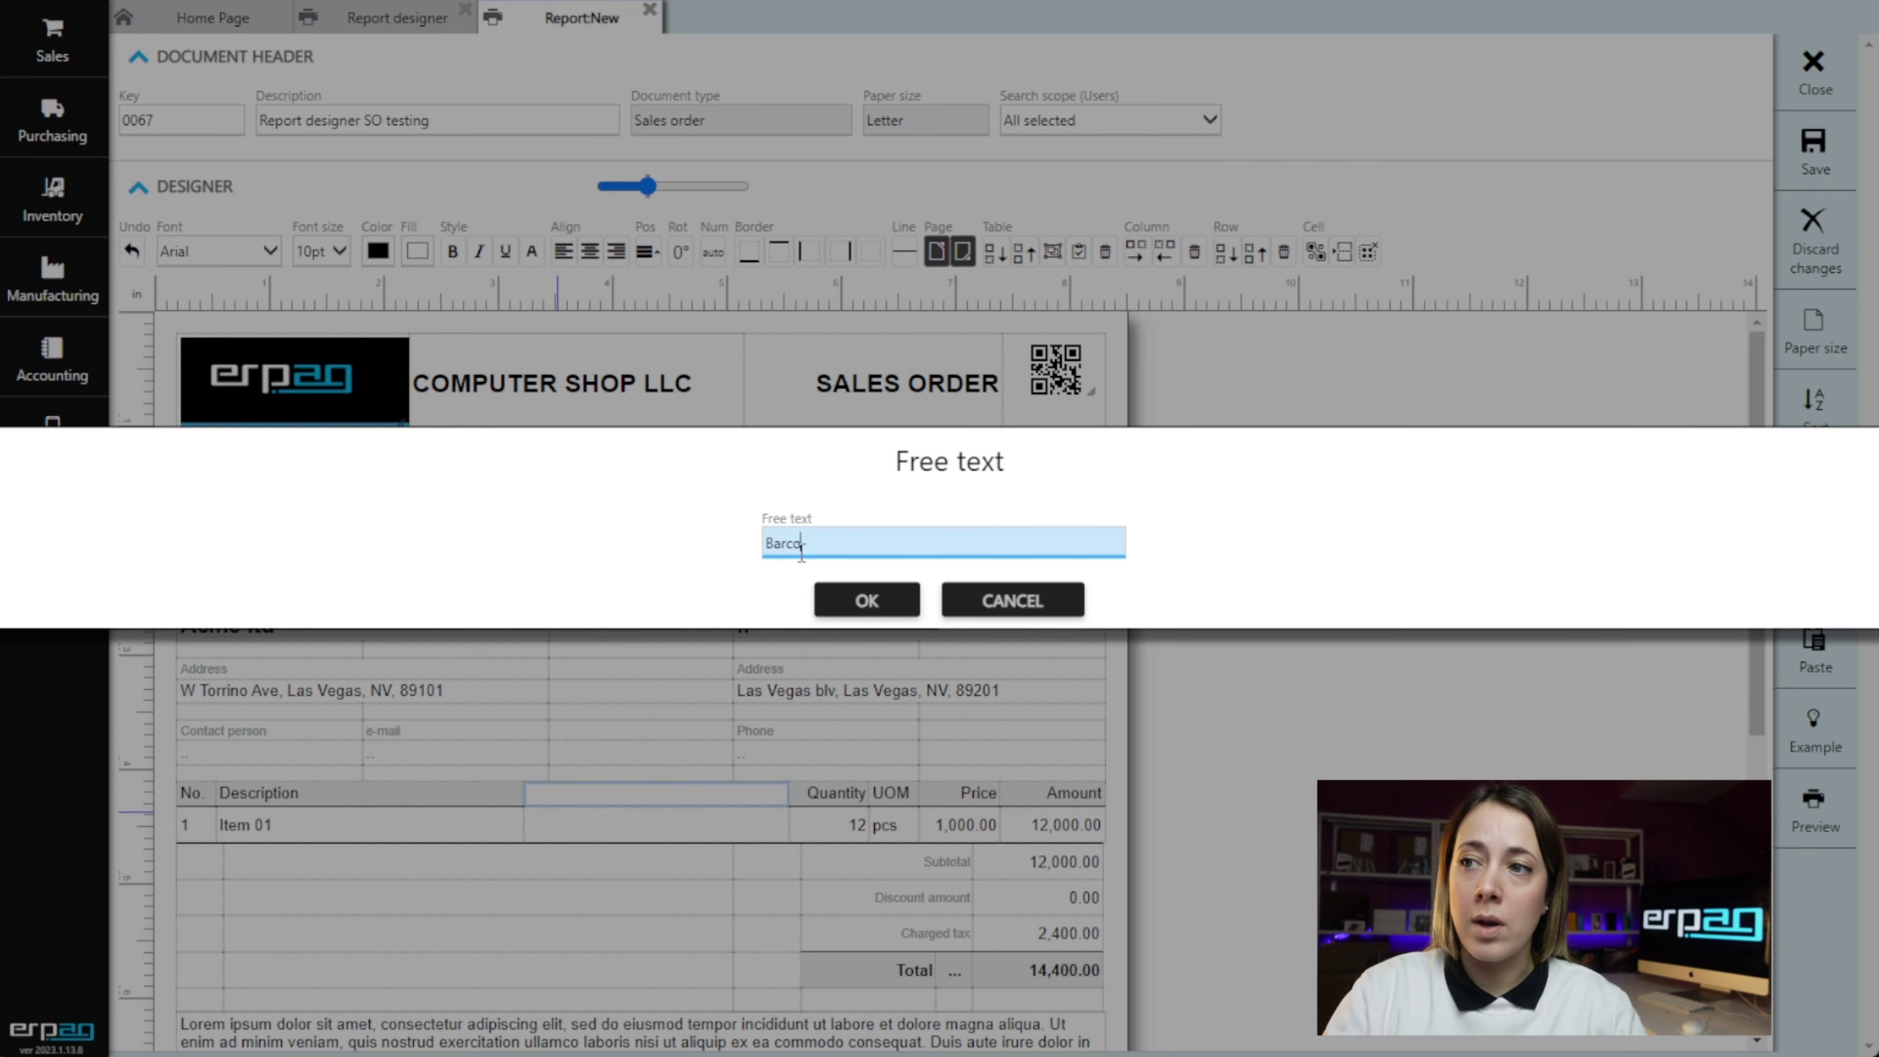
click(866, 600)
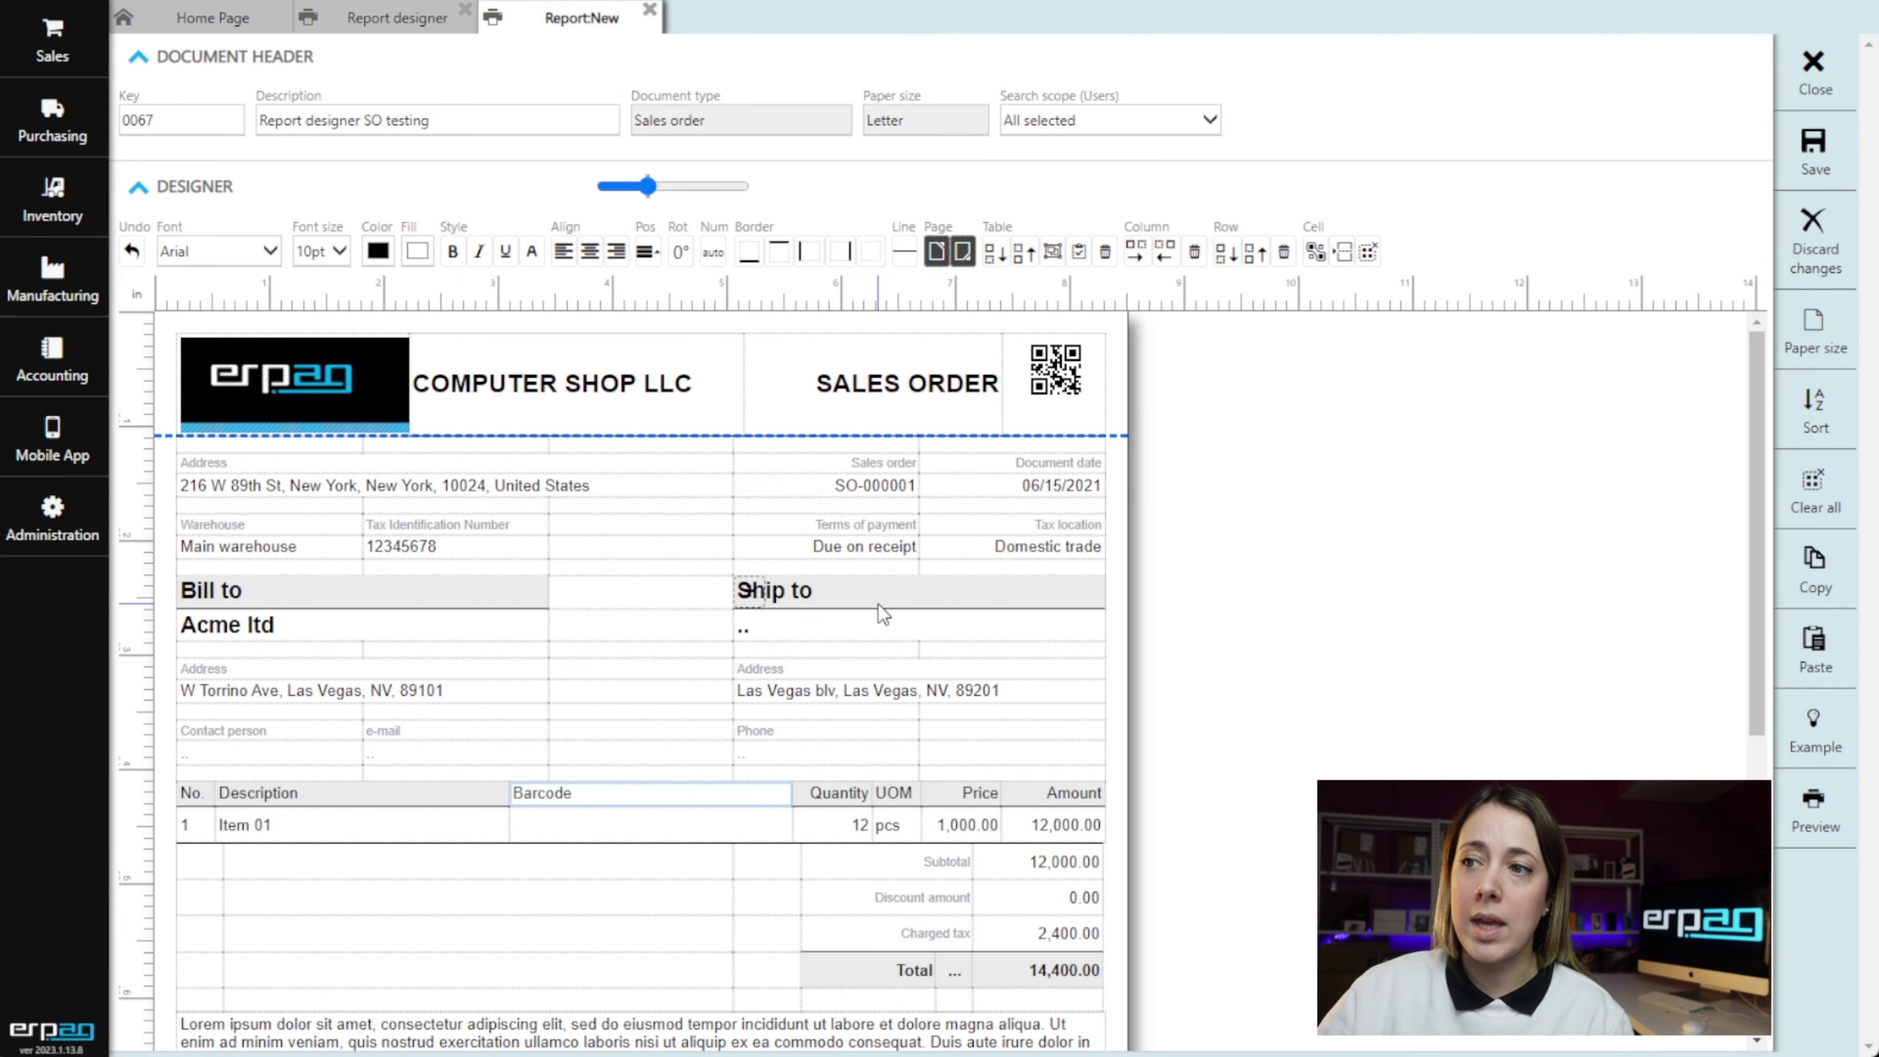
Insert the product Barcode field in the item row under the Barcode heading and narrow the column to fit it.
click(525, 823)
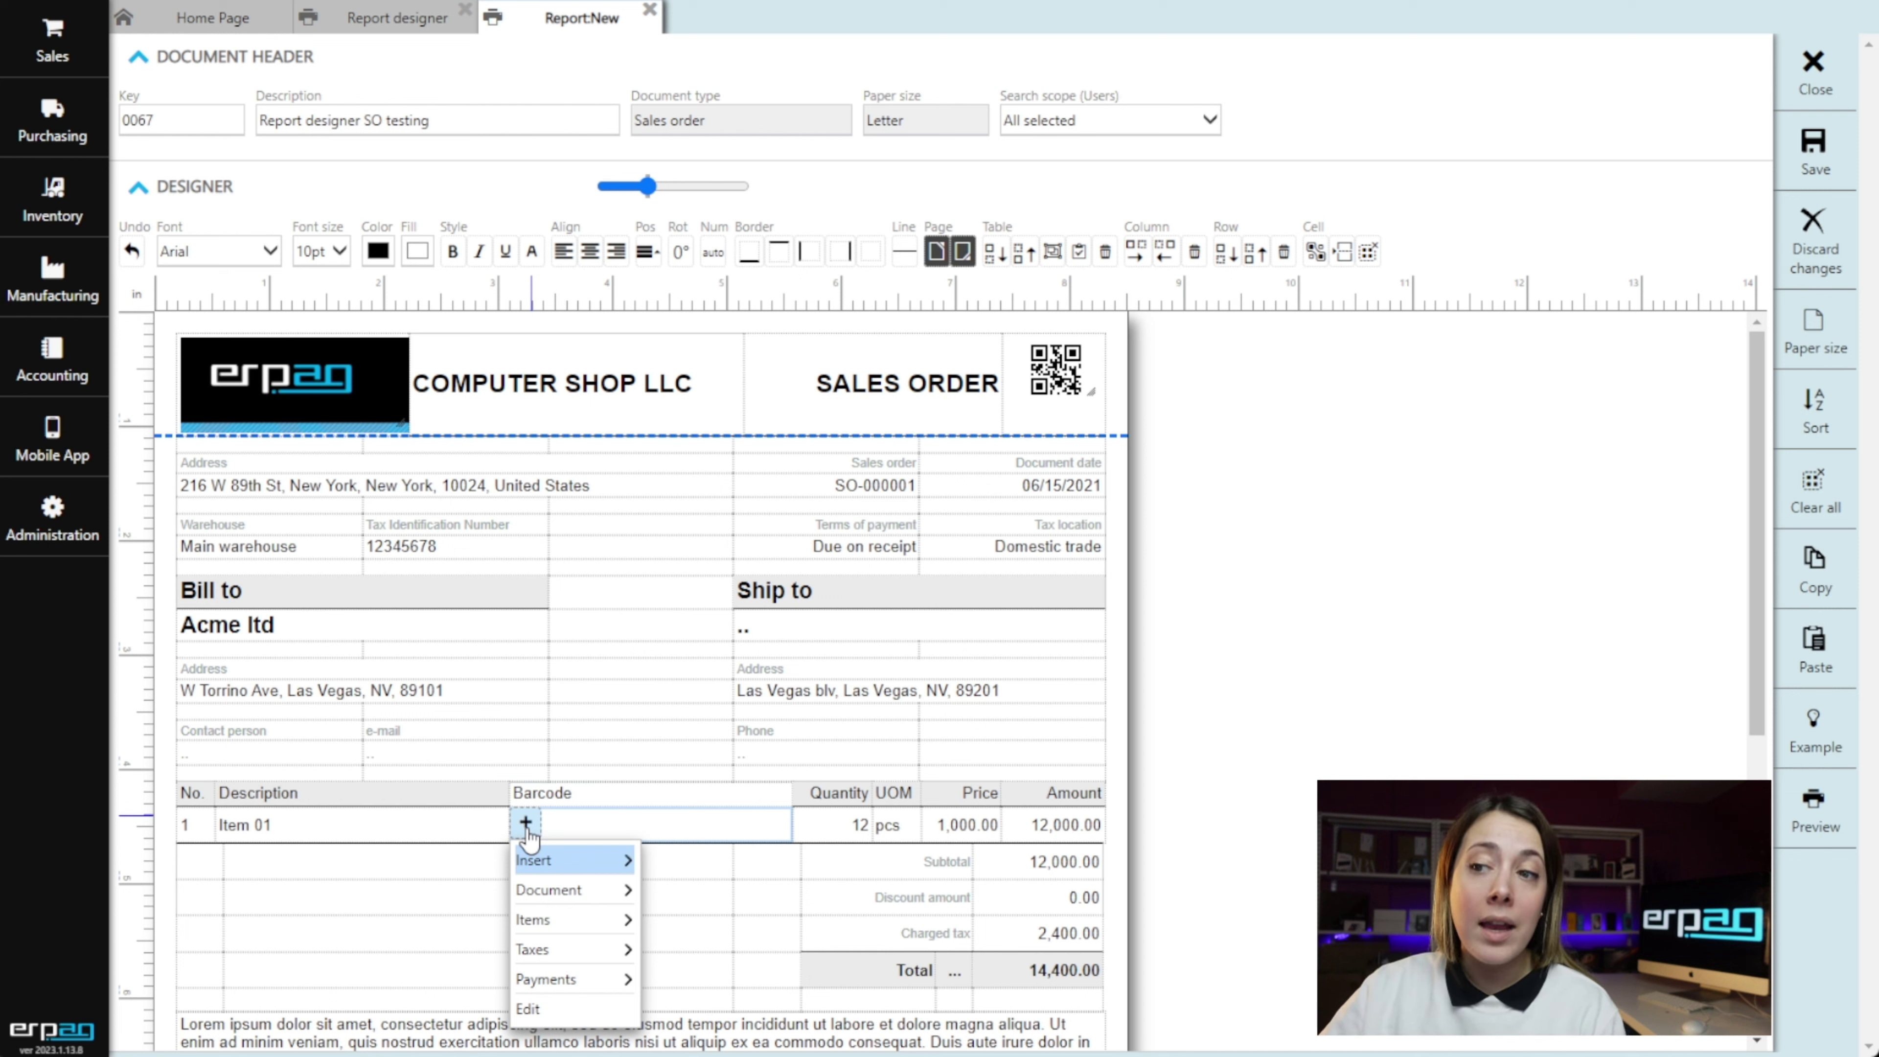
mouse_move(553, 930)
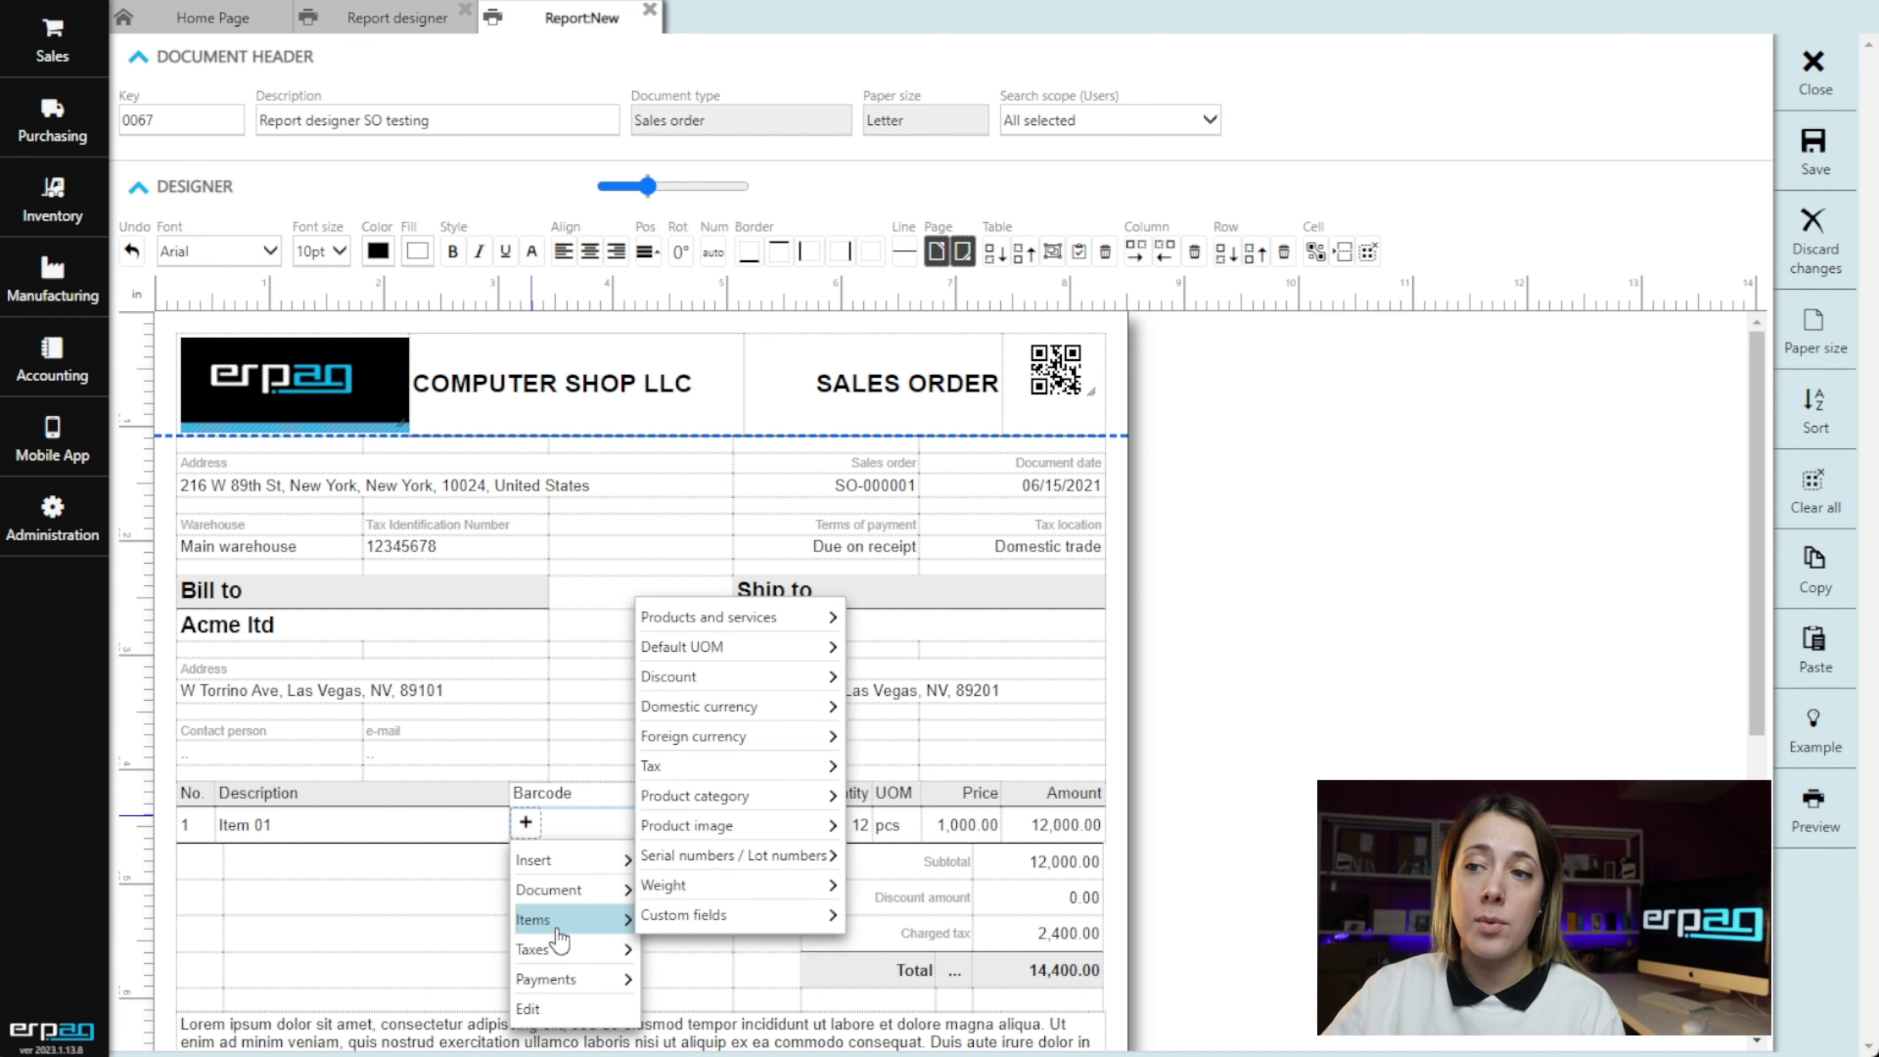
mouse_move(699, 894)
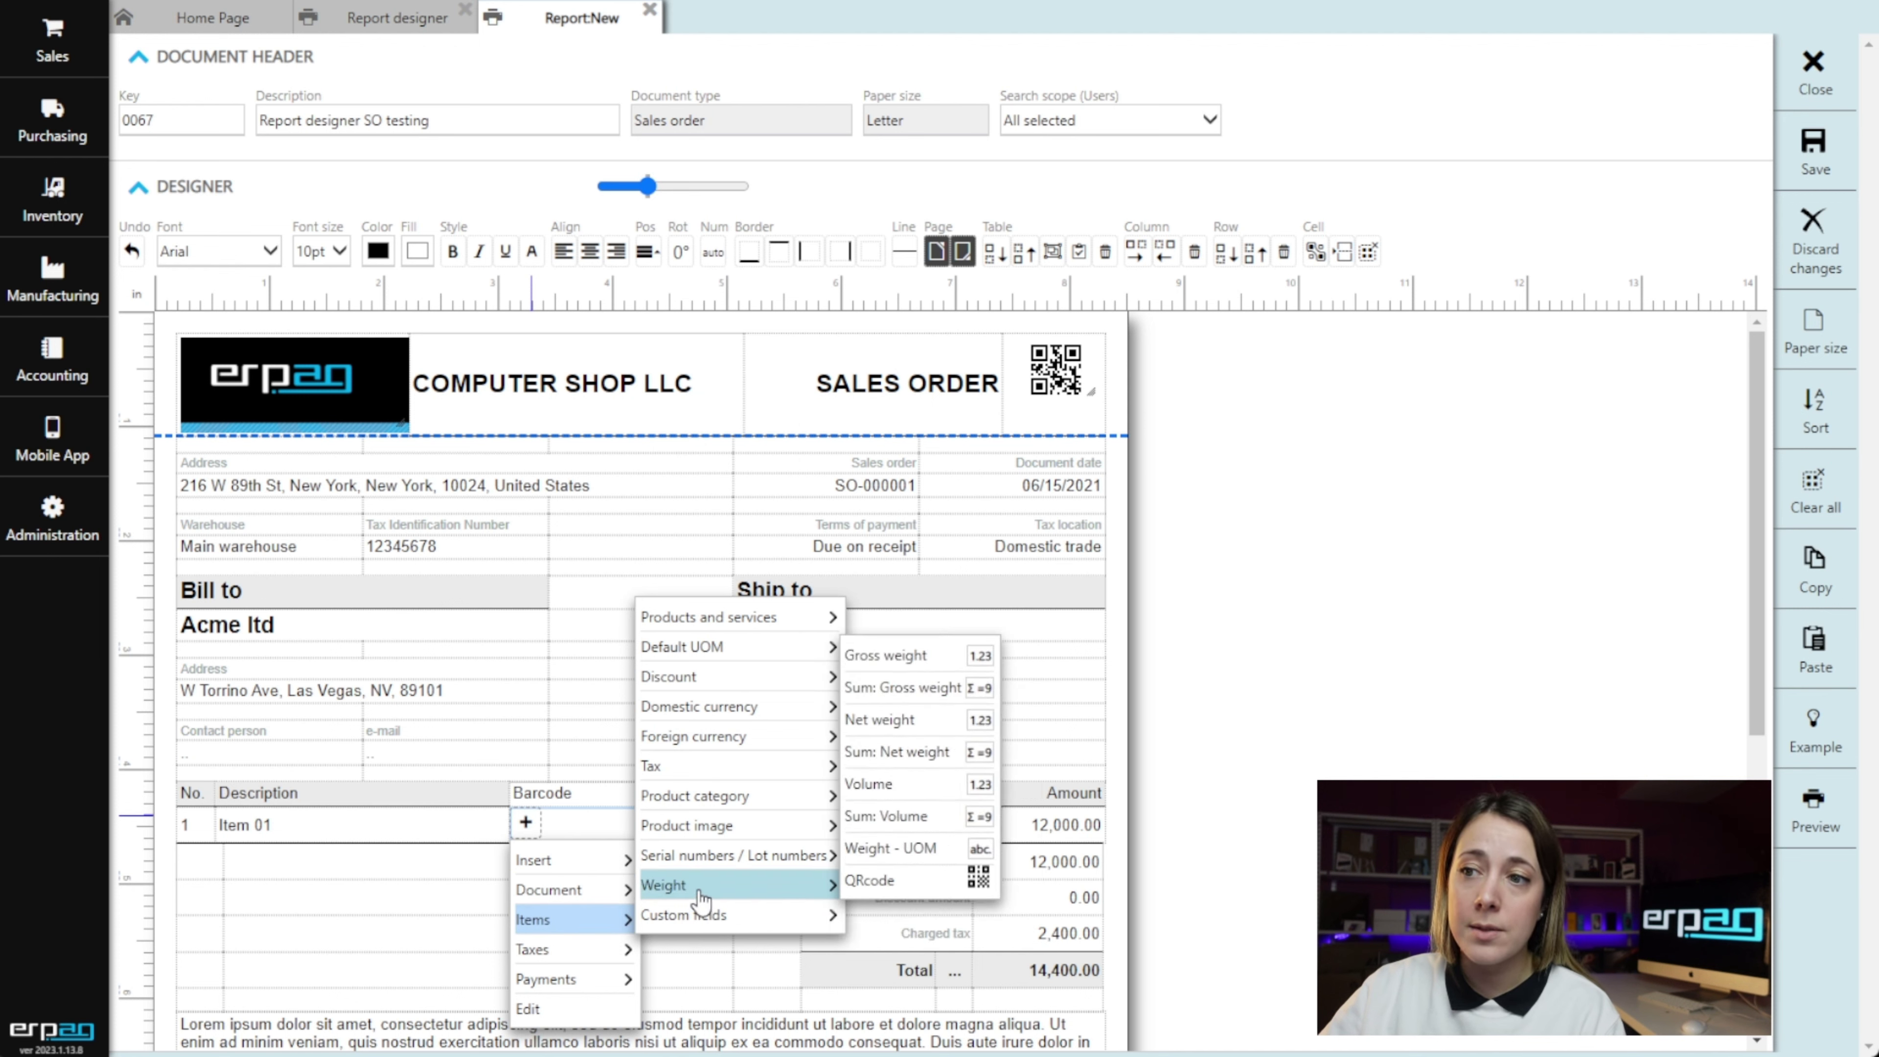
mouse_move(715, 622)
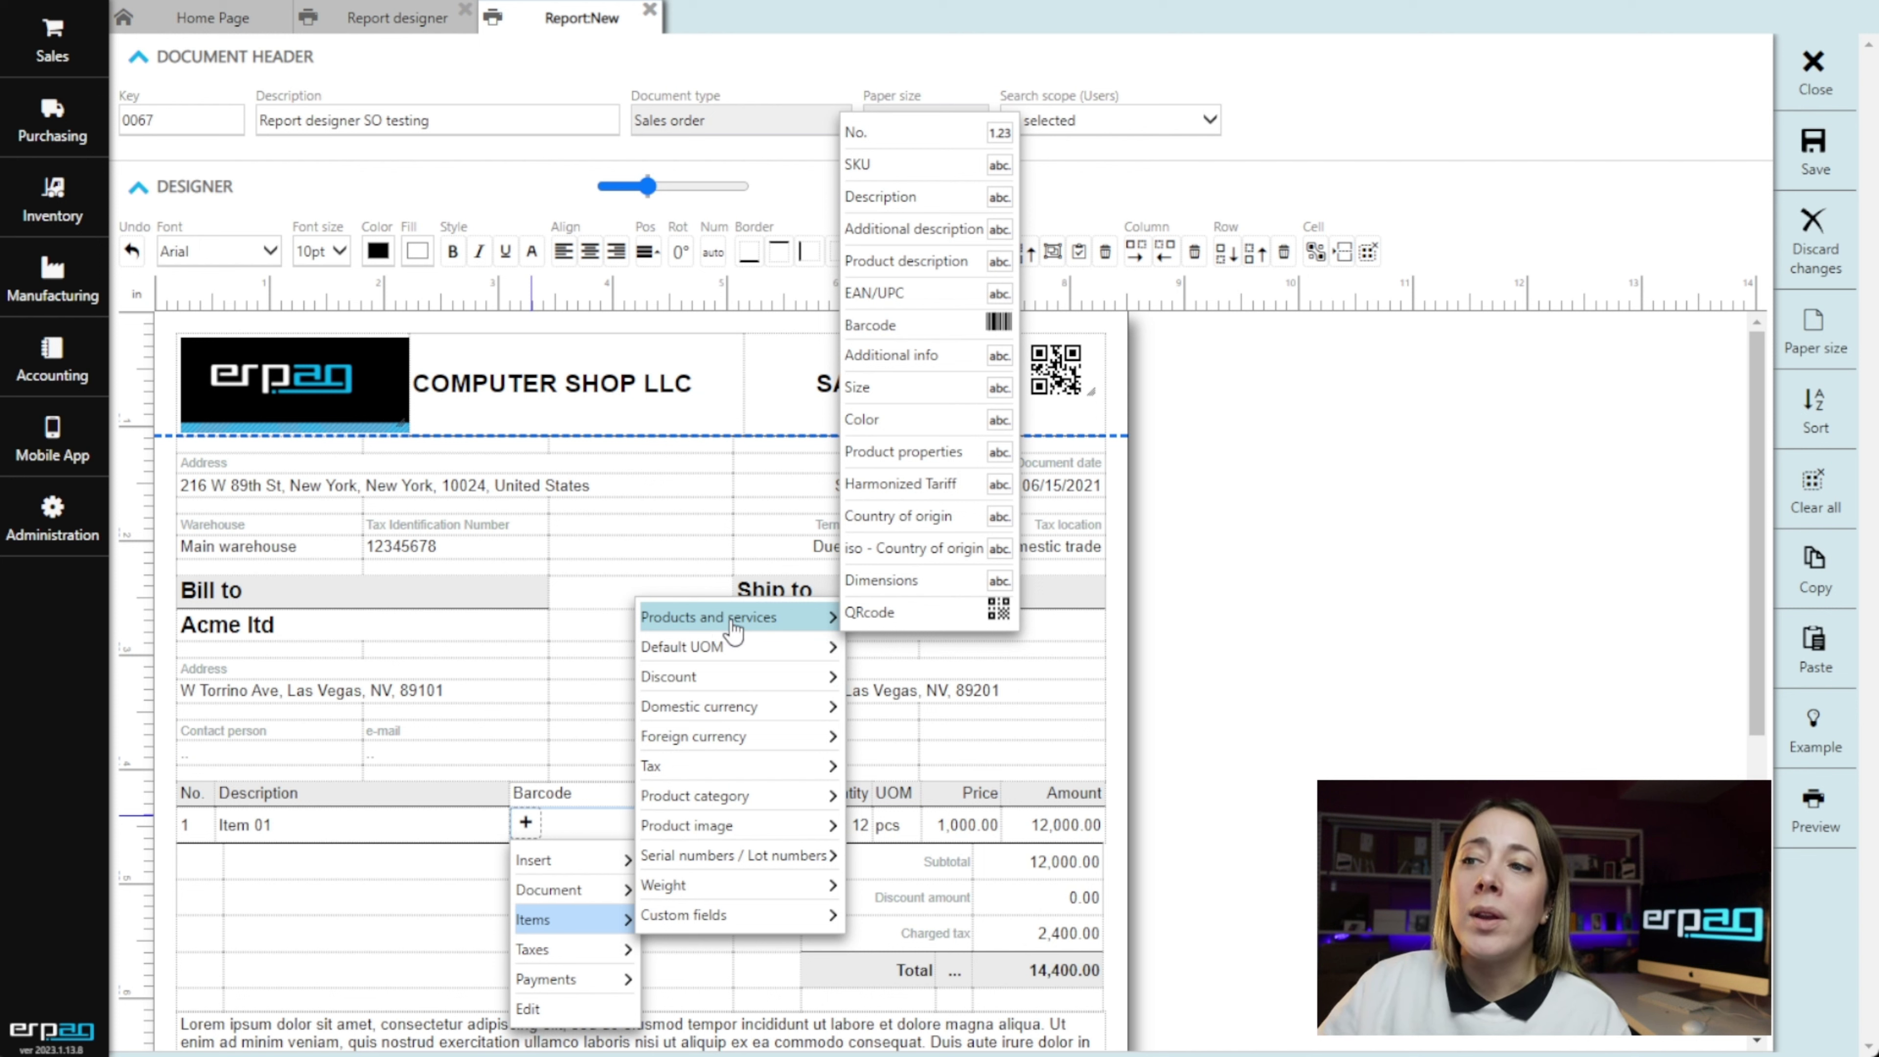
click(947, 327)
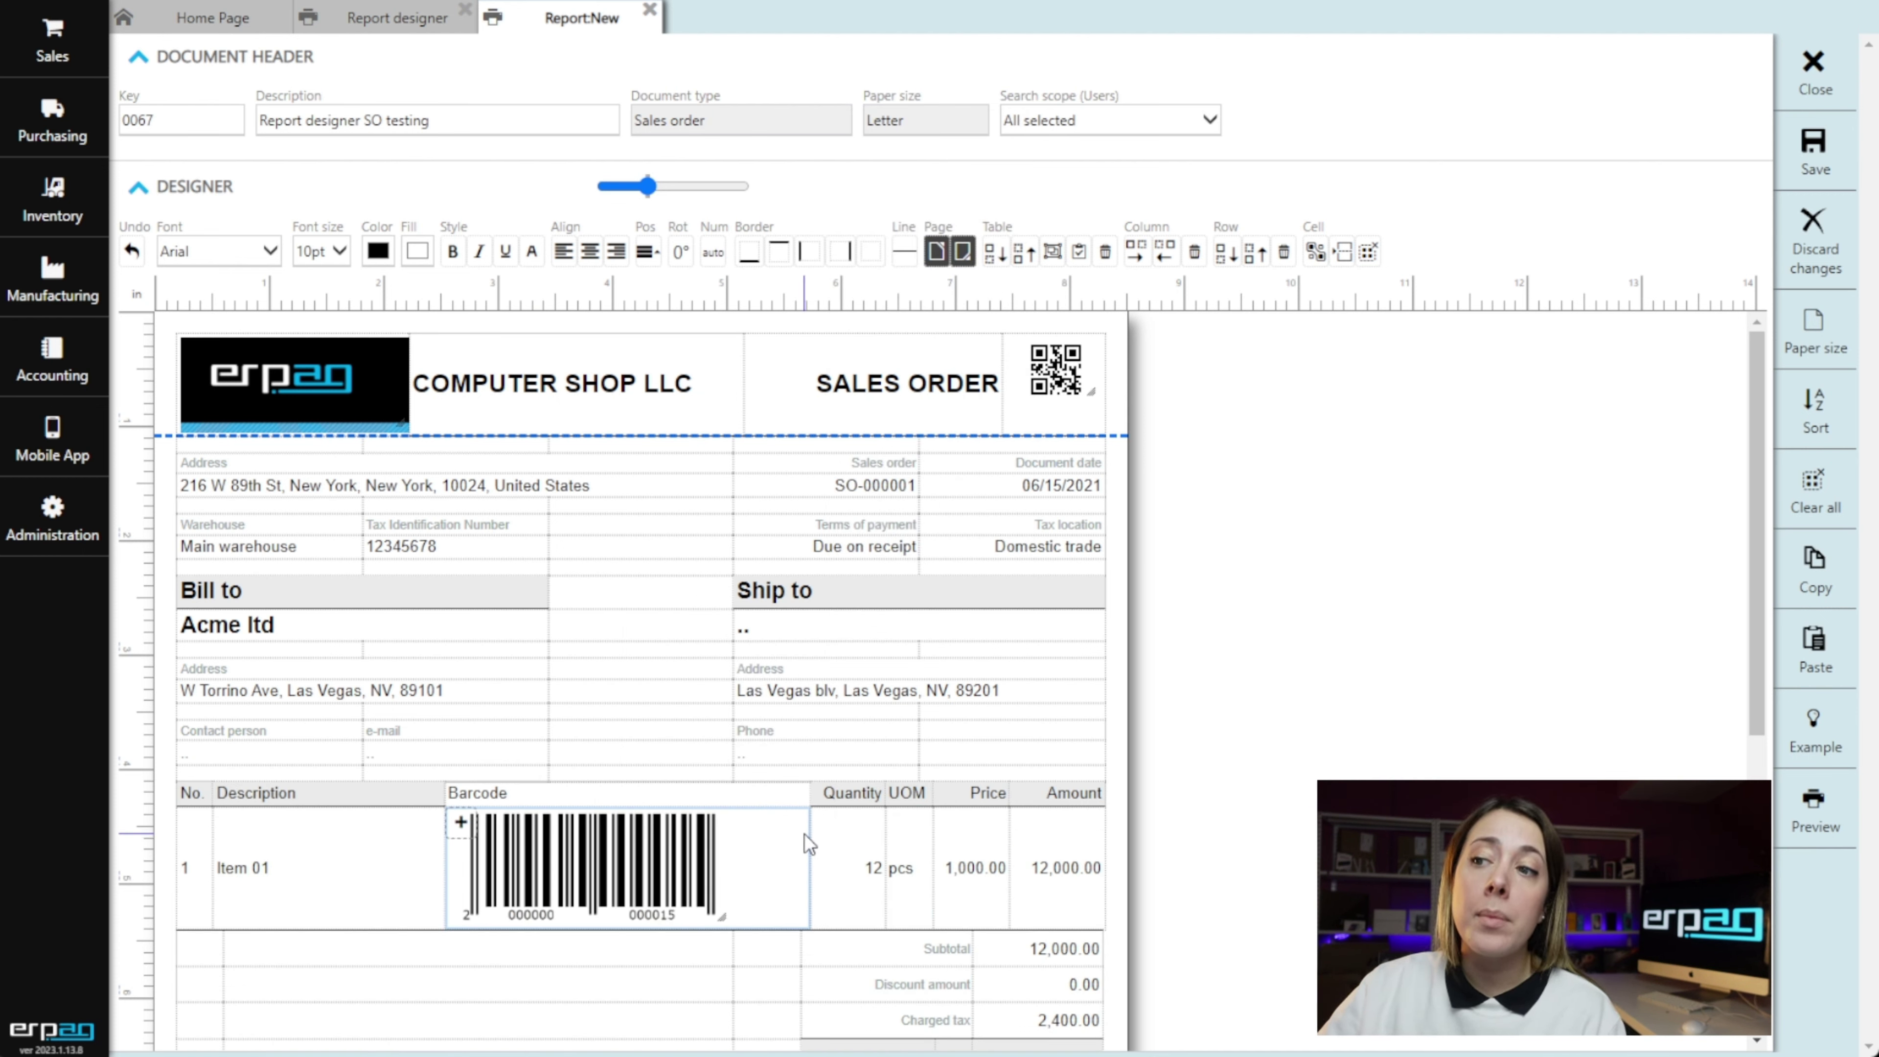
drag(810, 841, 681, 842)
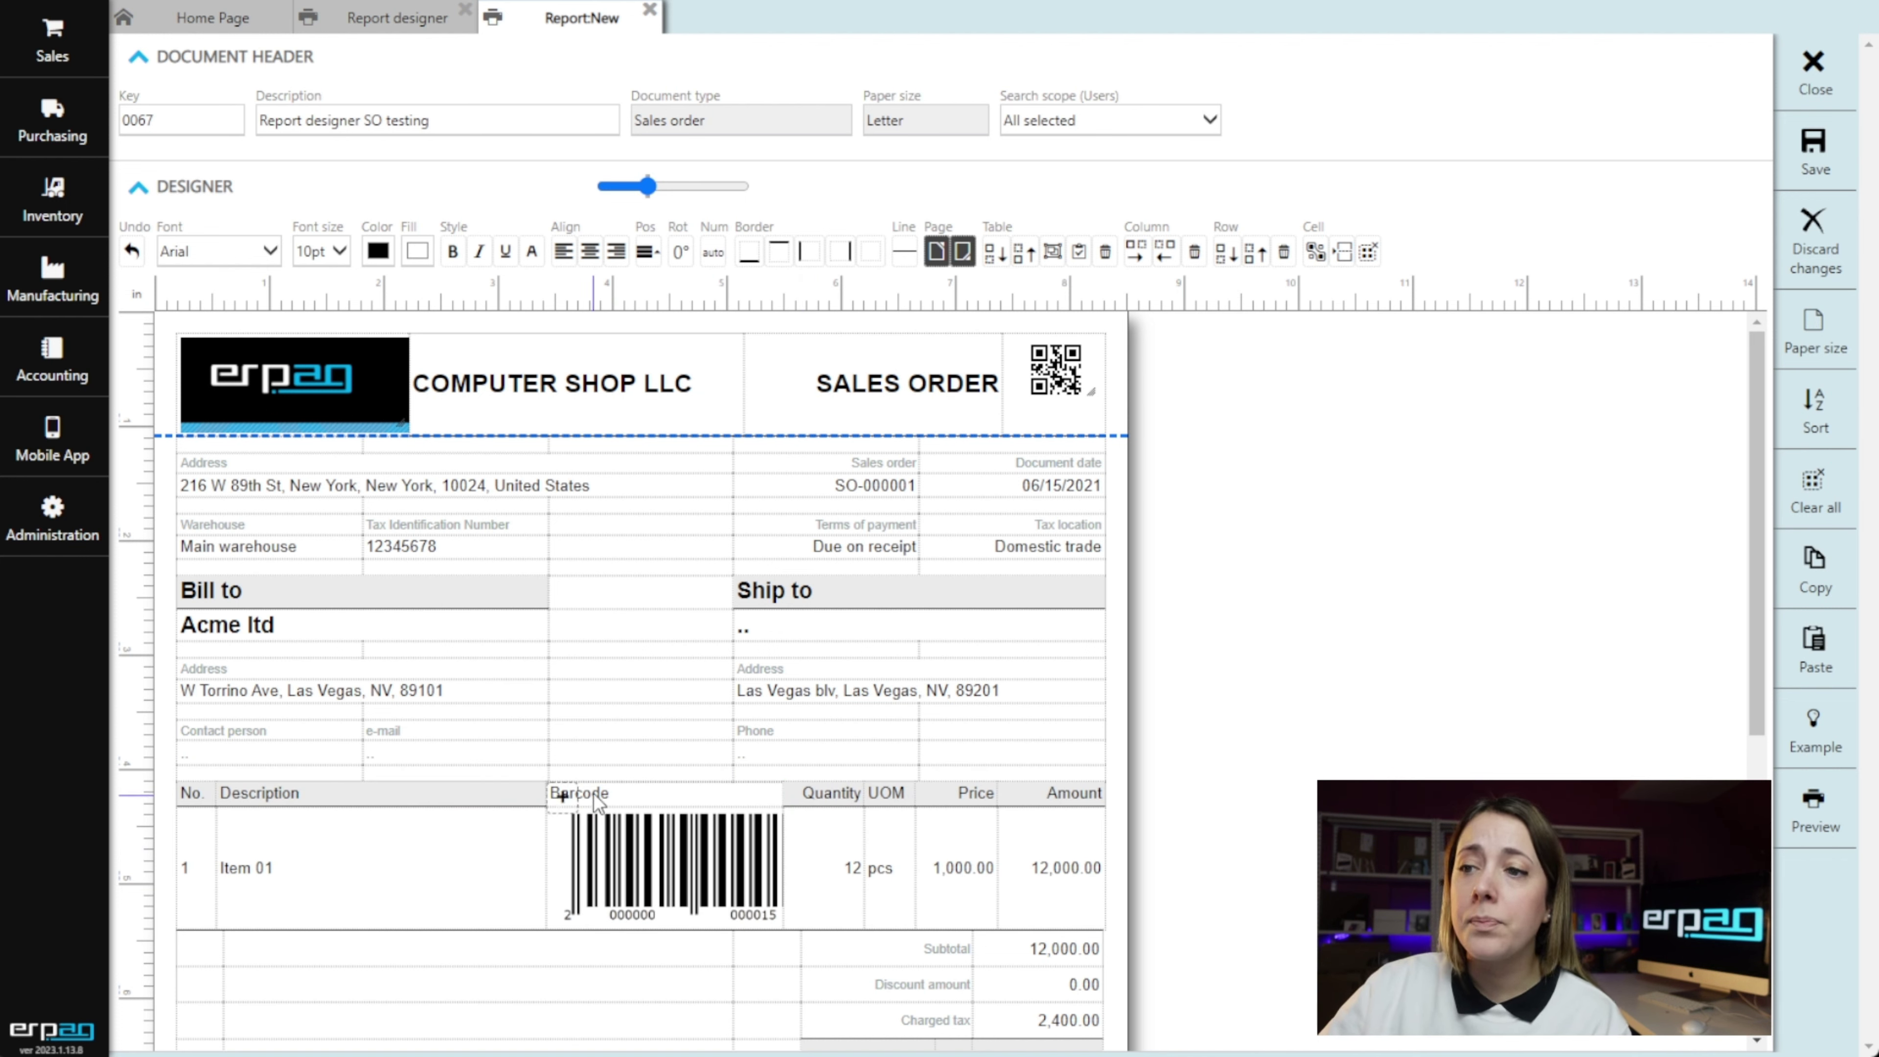
Right-align the Barcode heading with a light grey fill matching the other headings, and save the report.
click(564, 795)
click(616, 251)
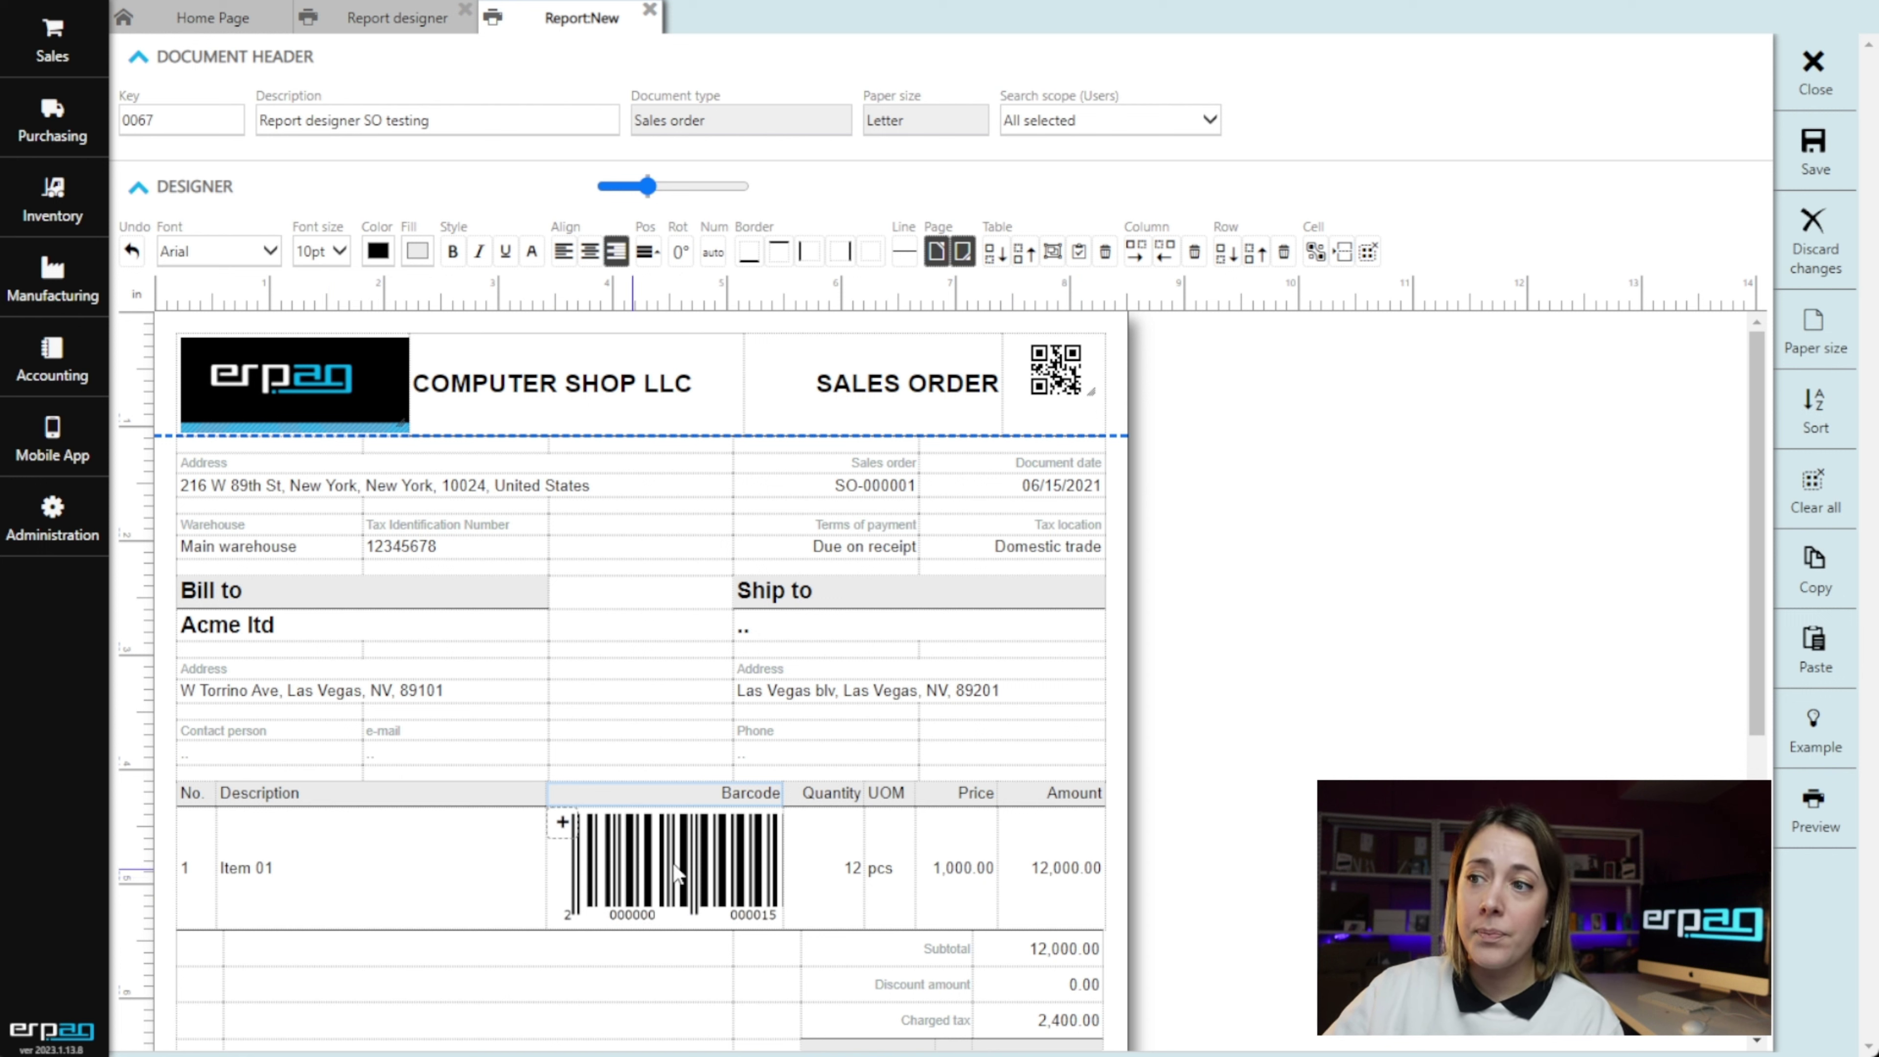
click(1796, 161)
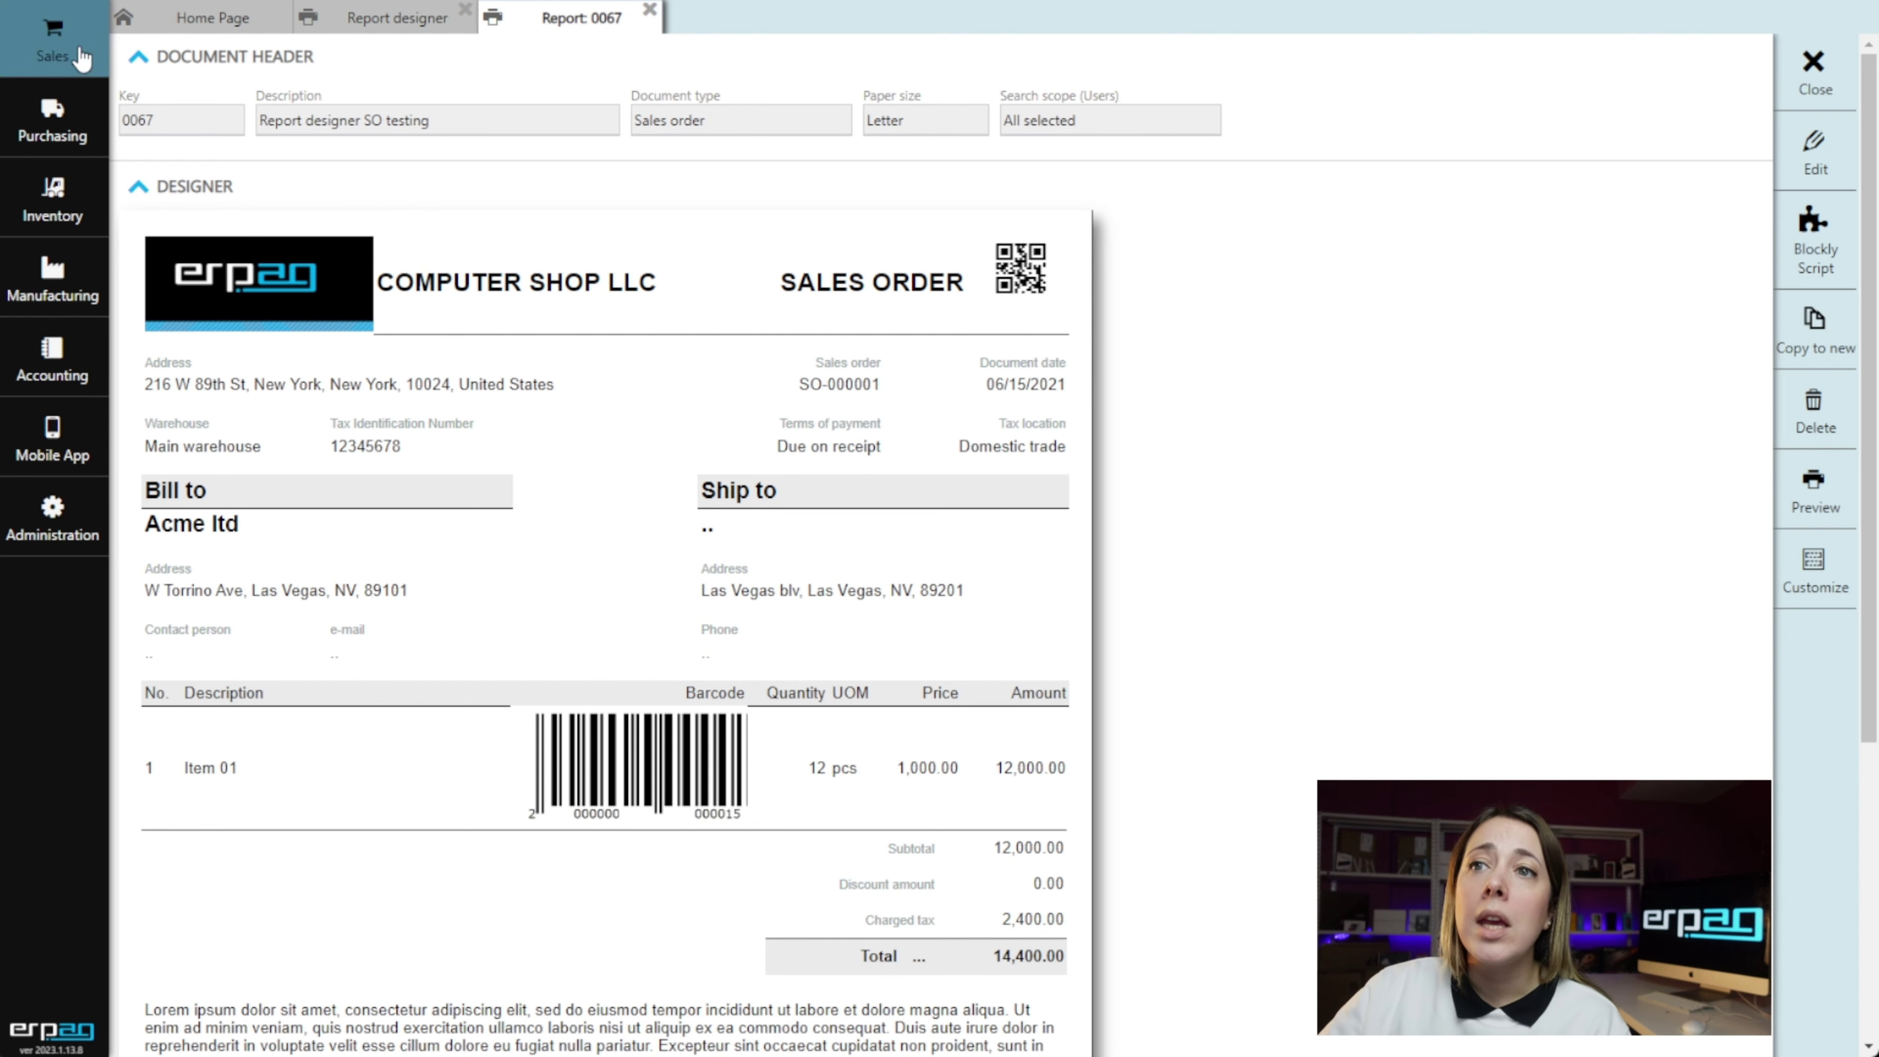
Open the listed sales order and check its print preview with the customized report, closing the preview without saving a PDF.
click(63, 43)
click(247, 83)
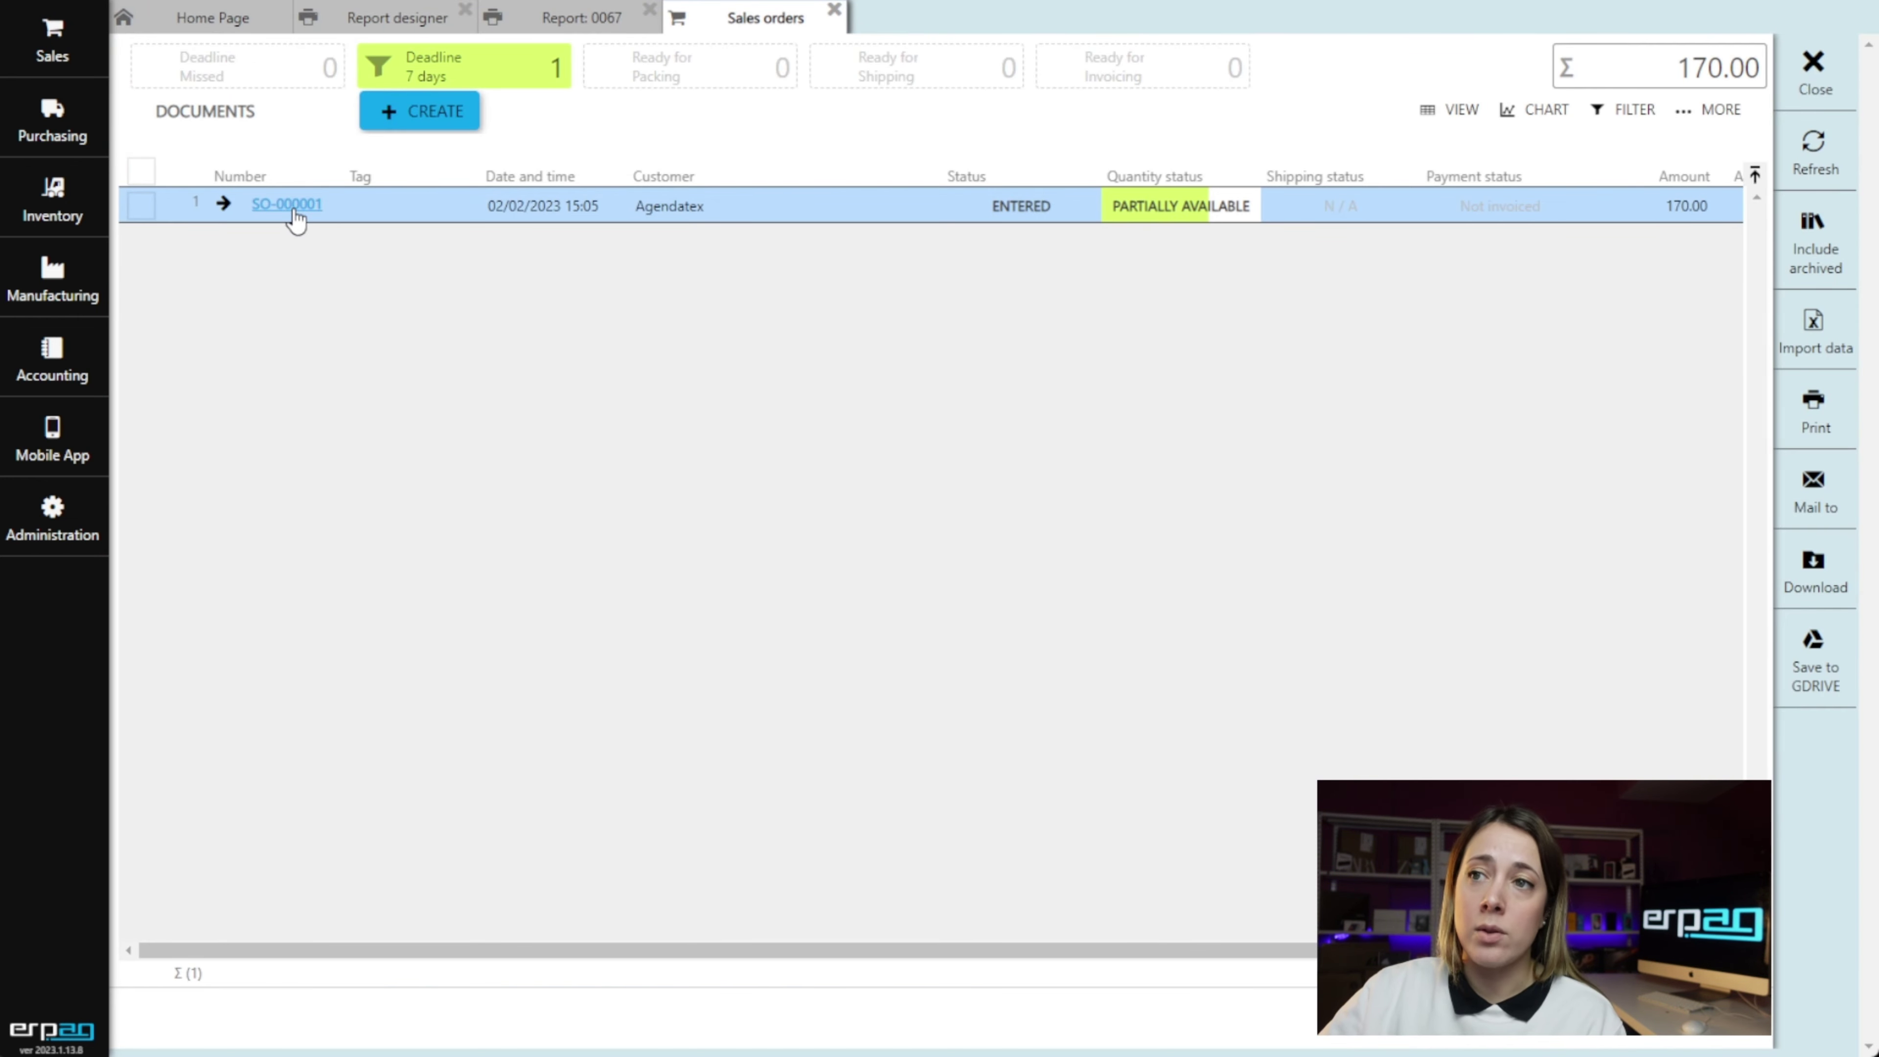
click(289, 206)
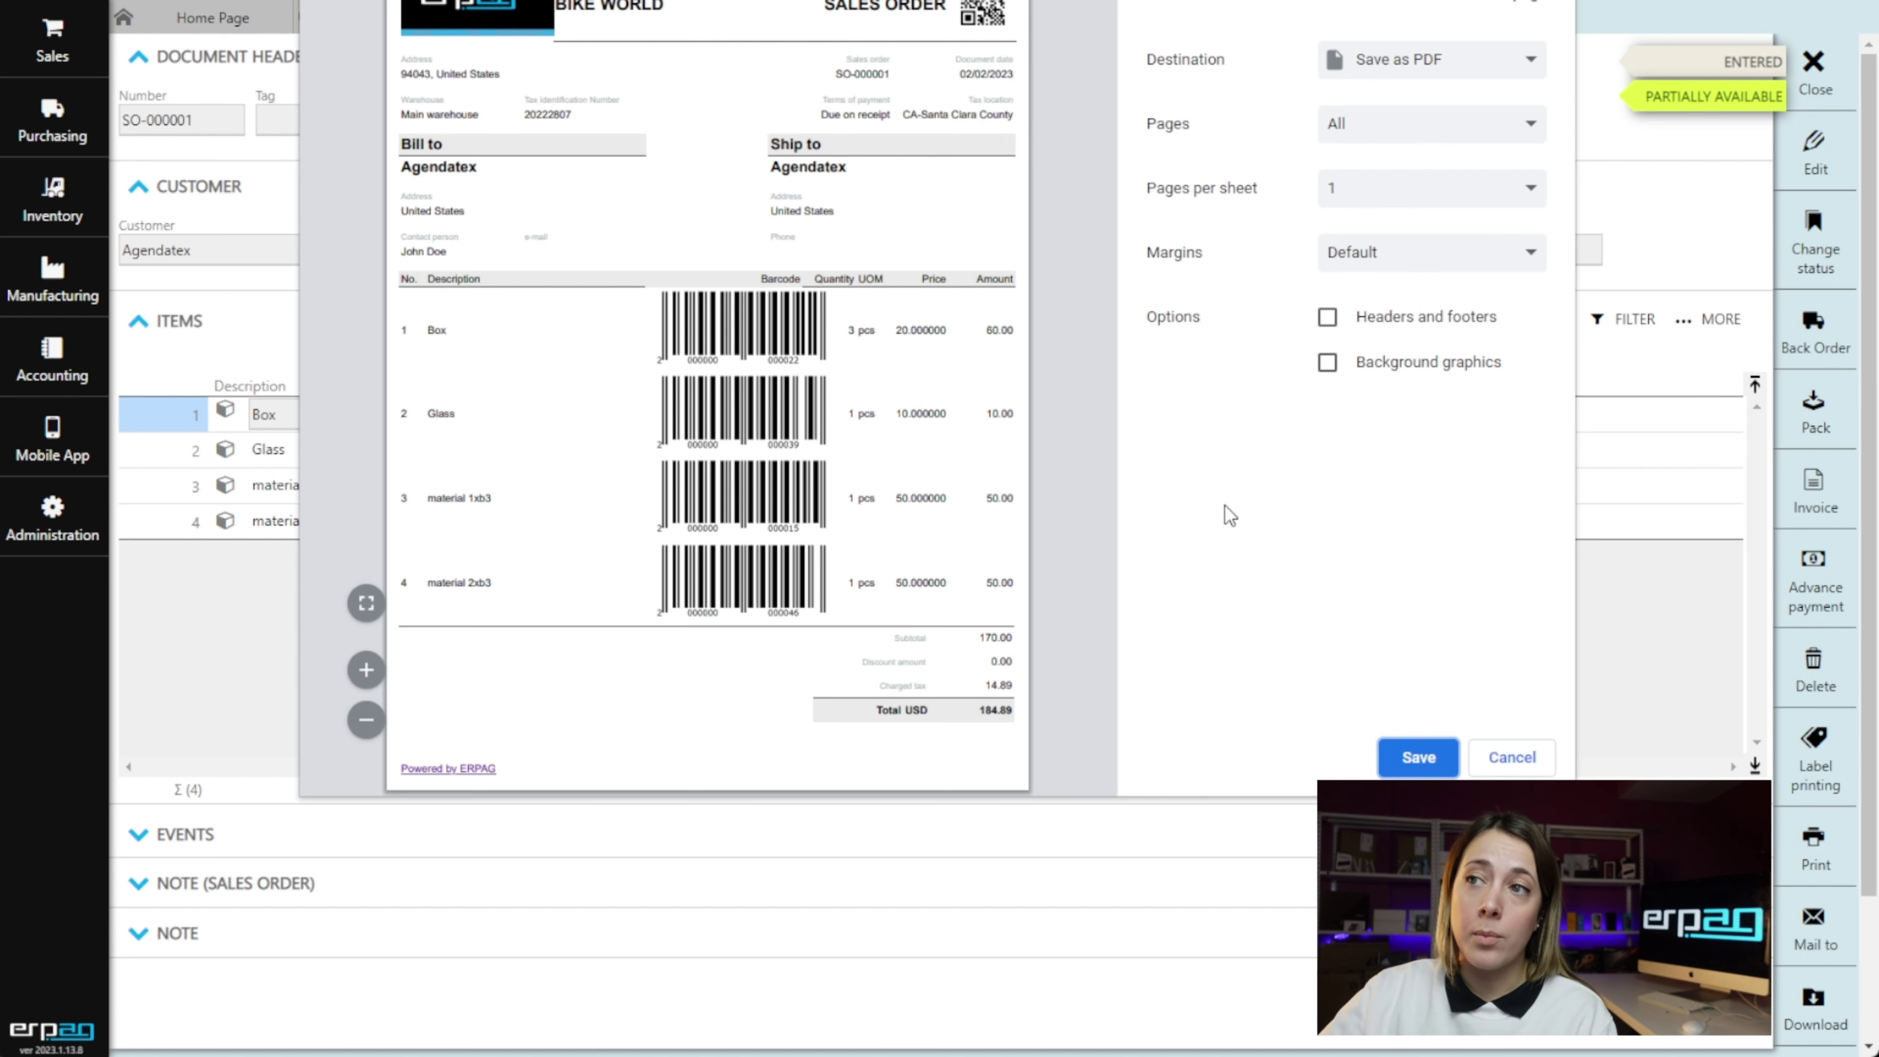
click(1512, 757)
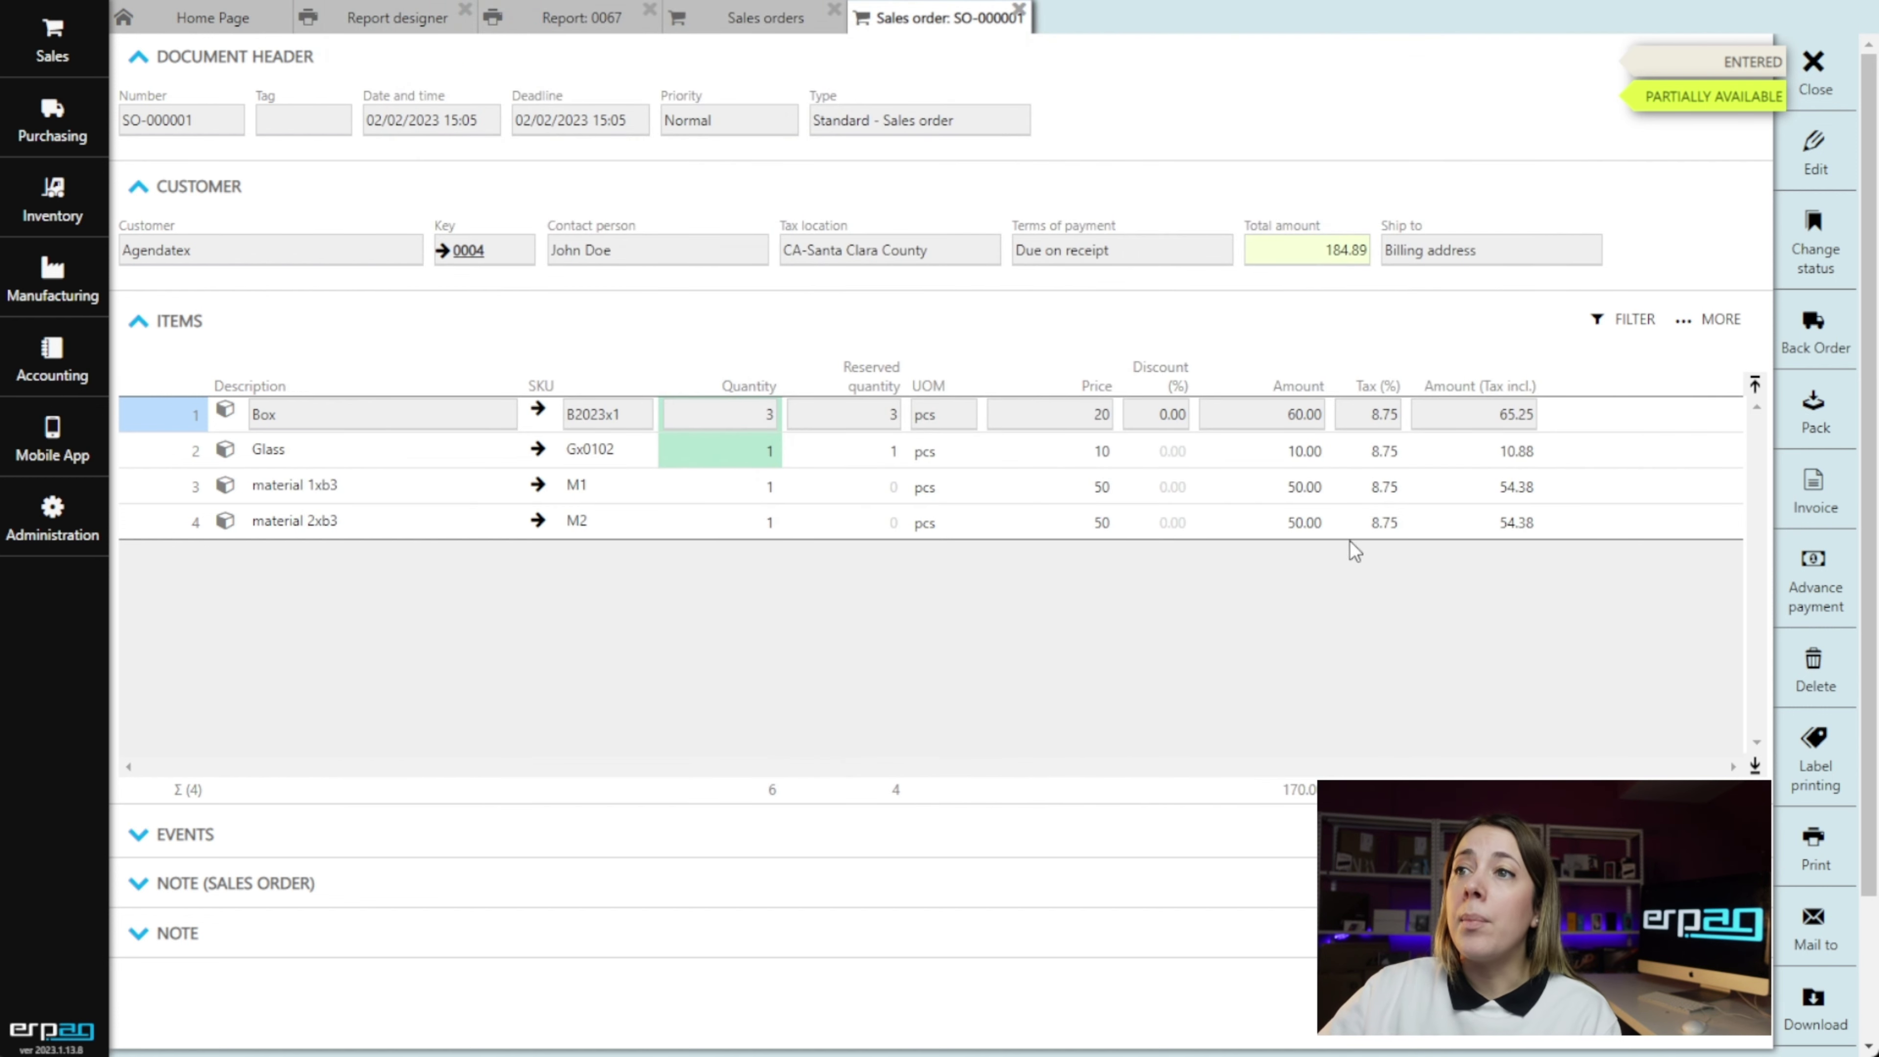
Reopen report 0067 for editing and add two taller empty rows below the closing Lorem ipsum text.
click(583, 17)
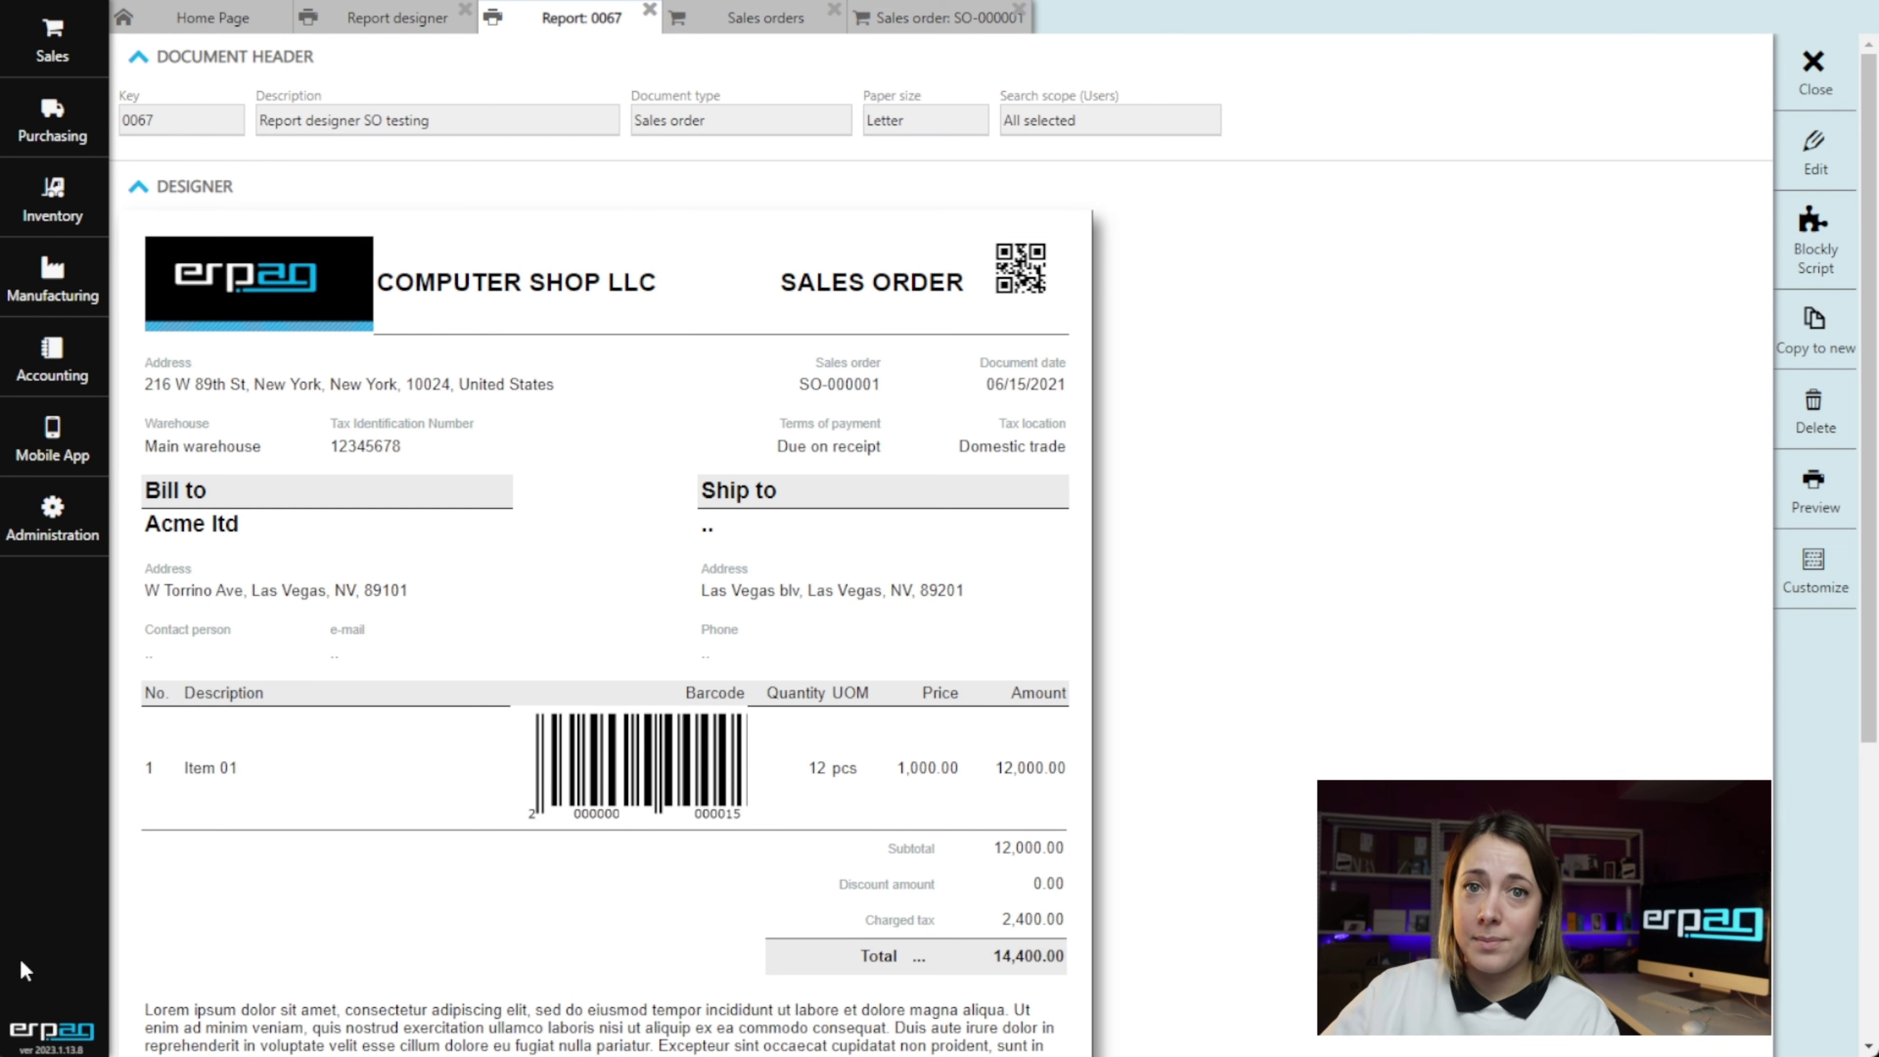
click(1815, 153)
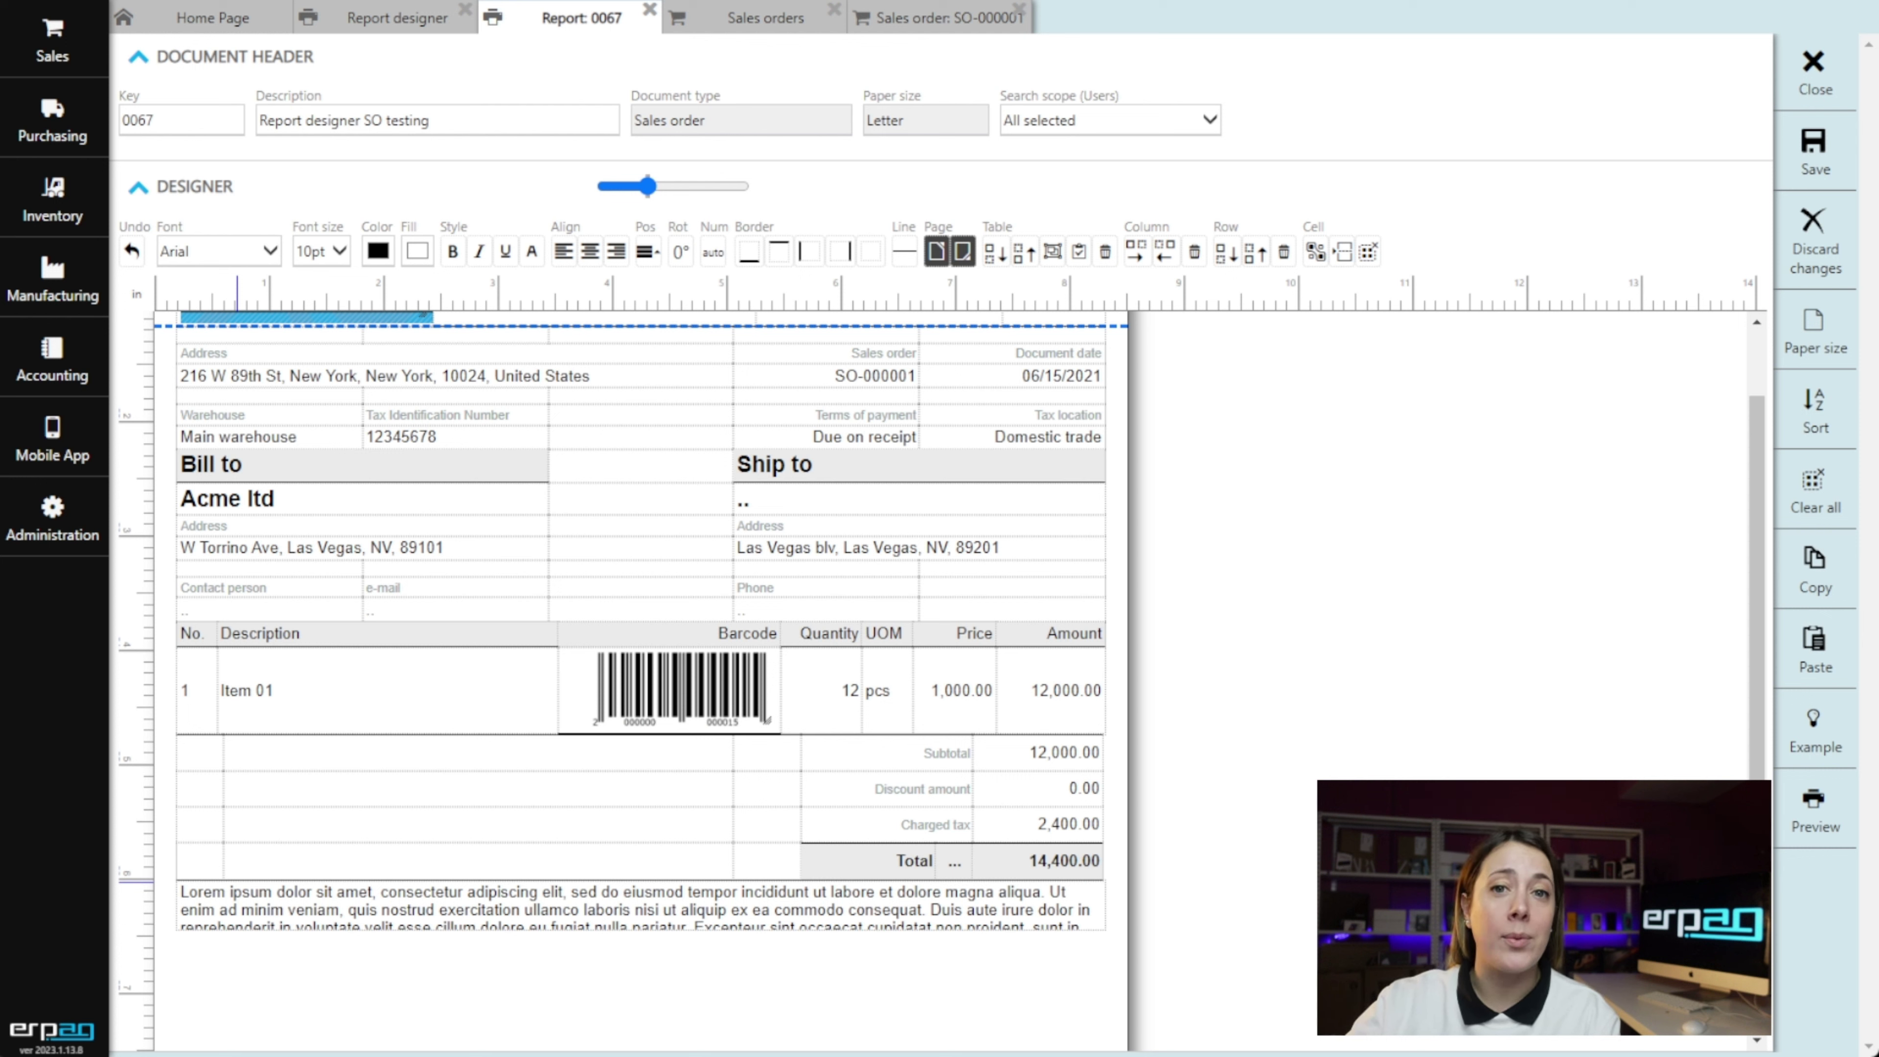
click(324, 922)
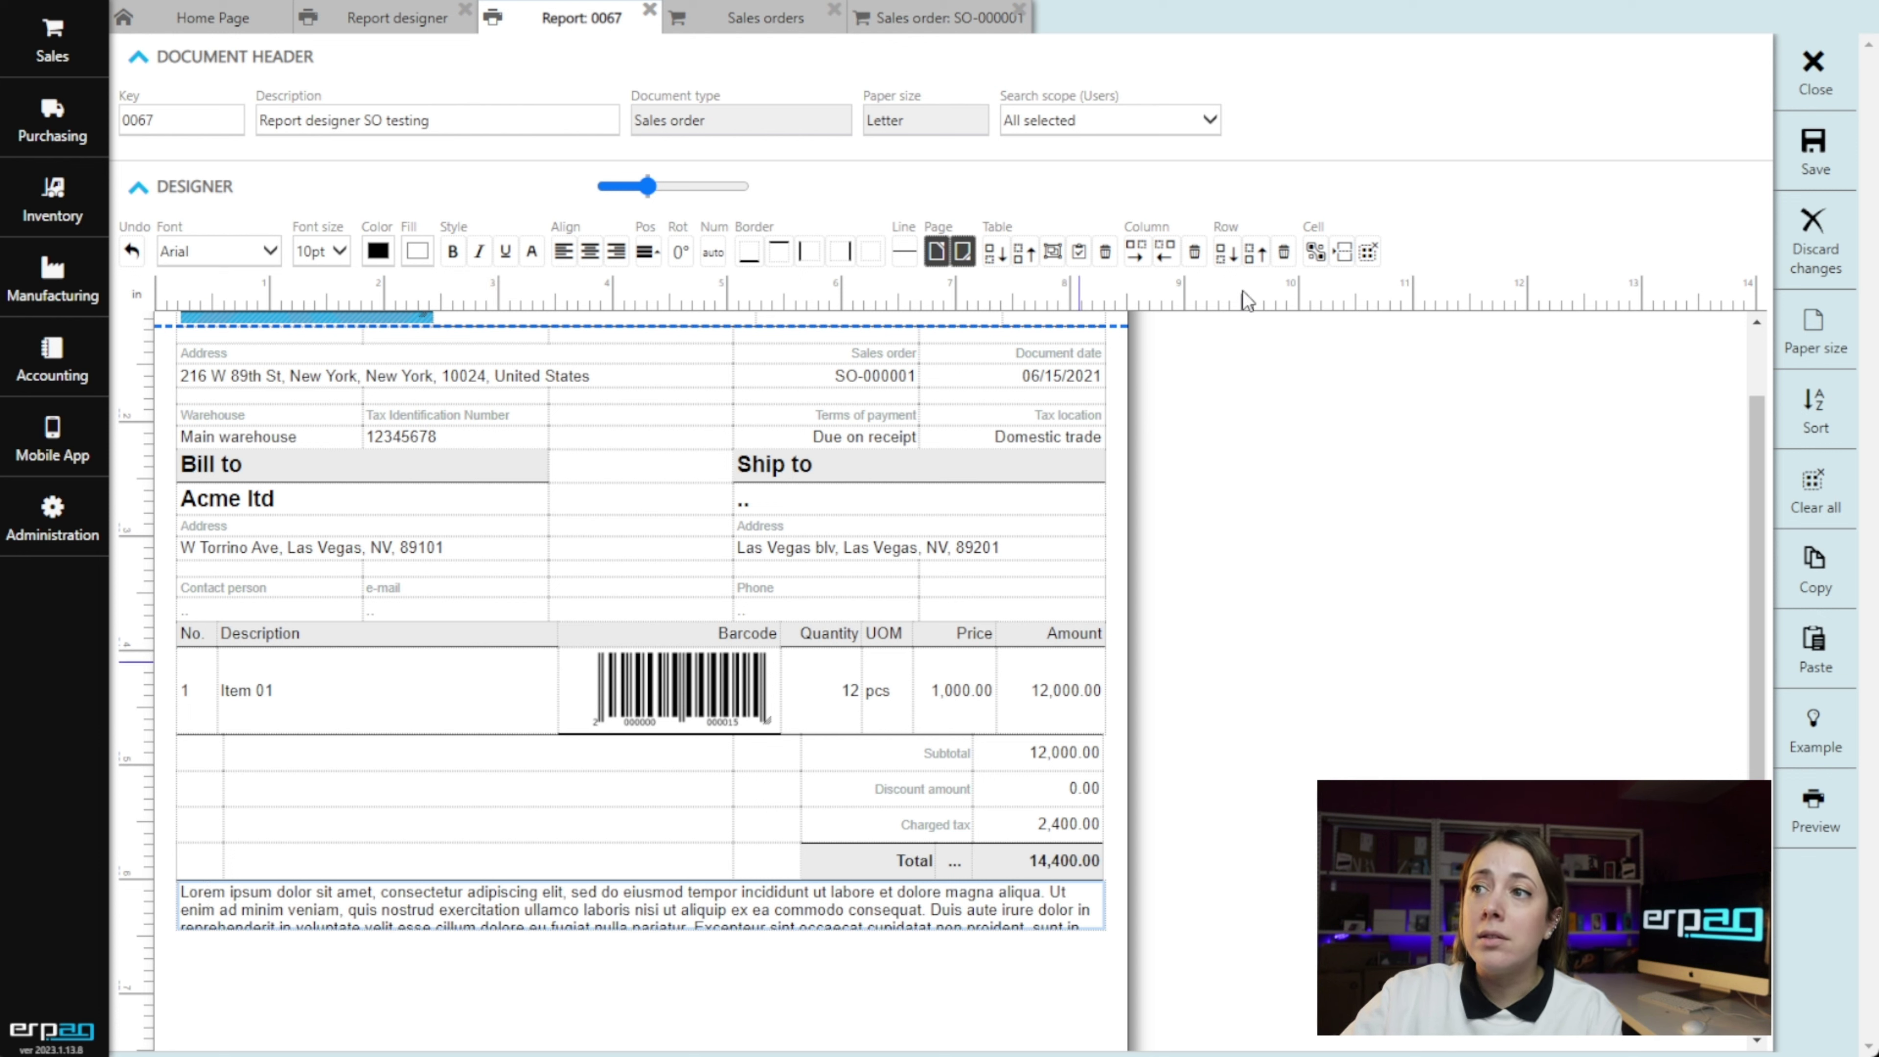
click(1226, 254)
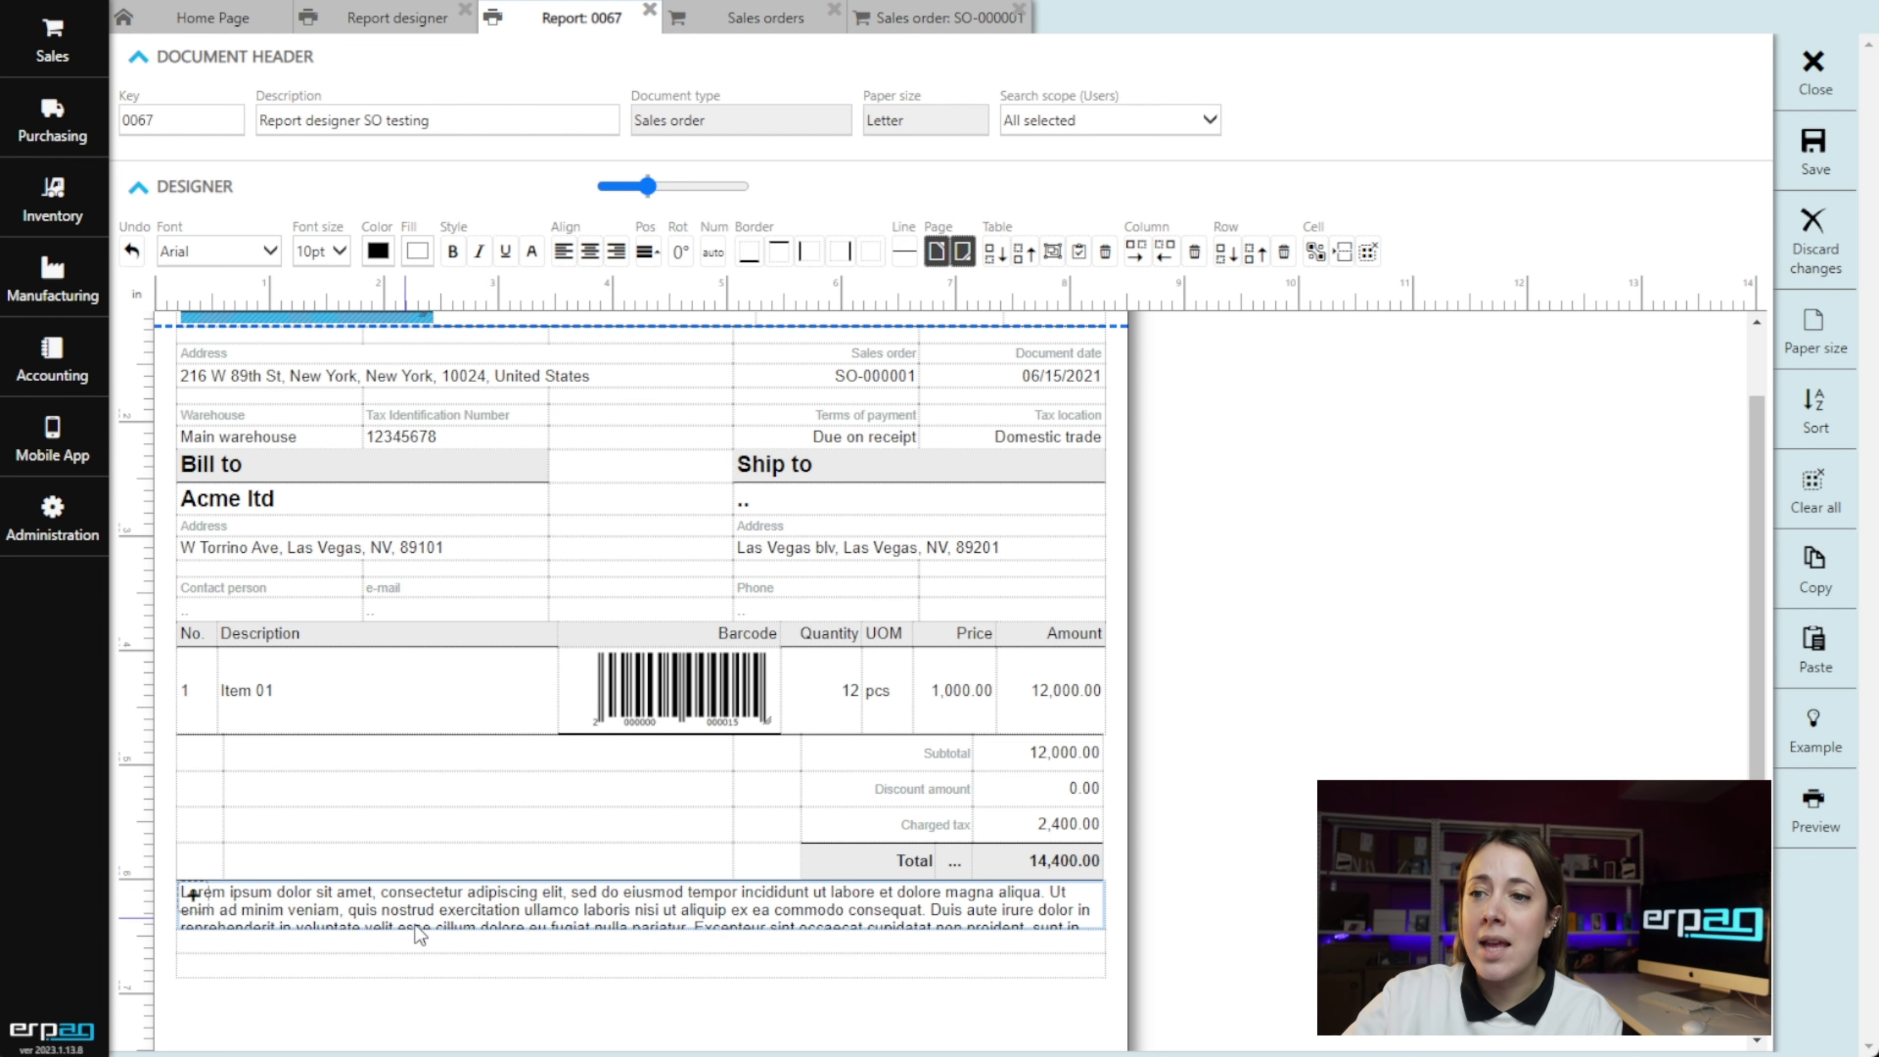
drag(454, 953, 461, 1023)
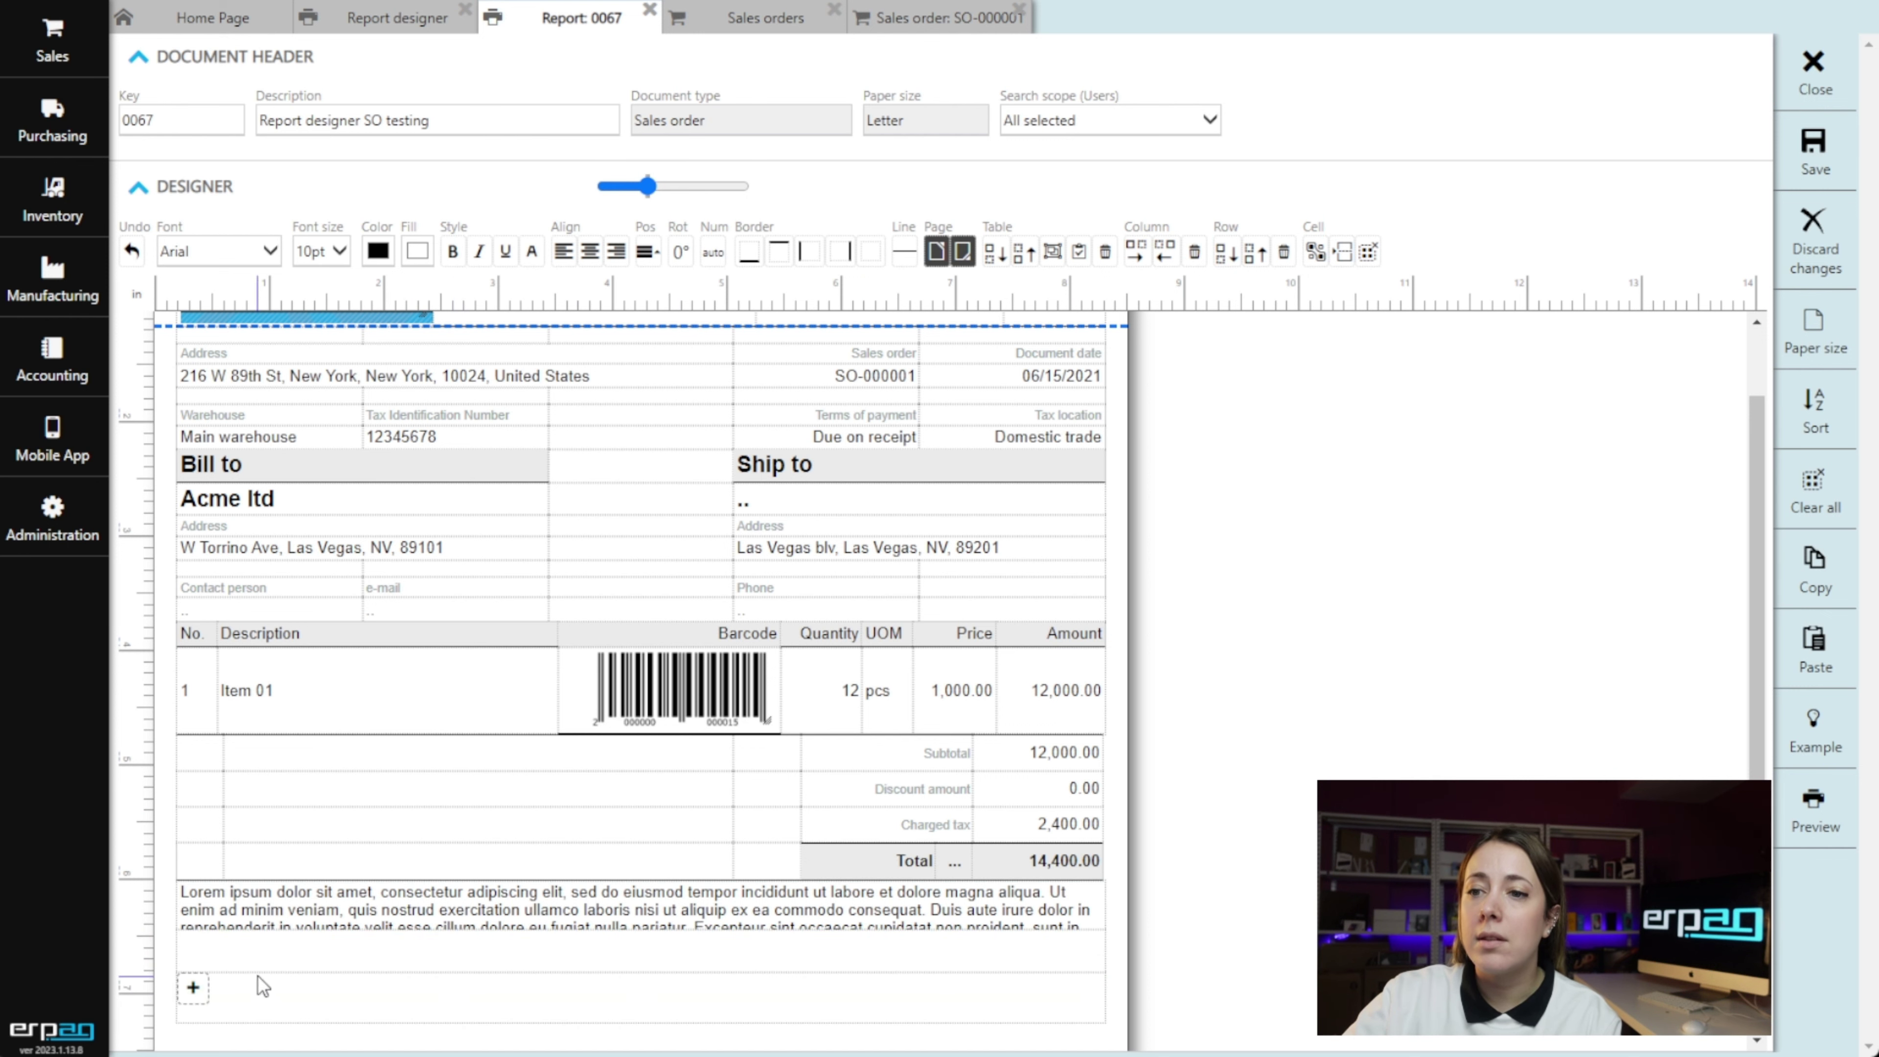
Insert the Stripe online payment image for 100% of the amount in the first new row and shrink it proportionally.
click(194, 946)
mouse_move(236, 798)
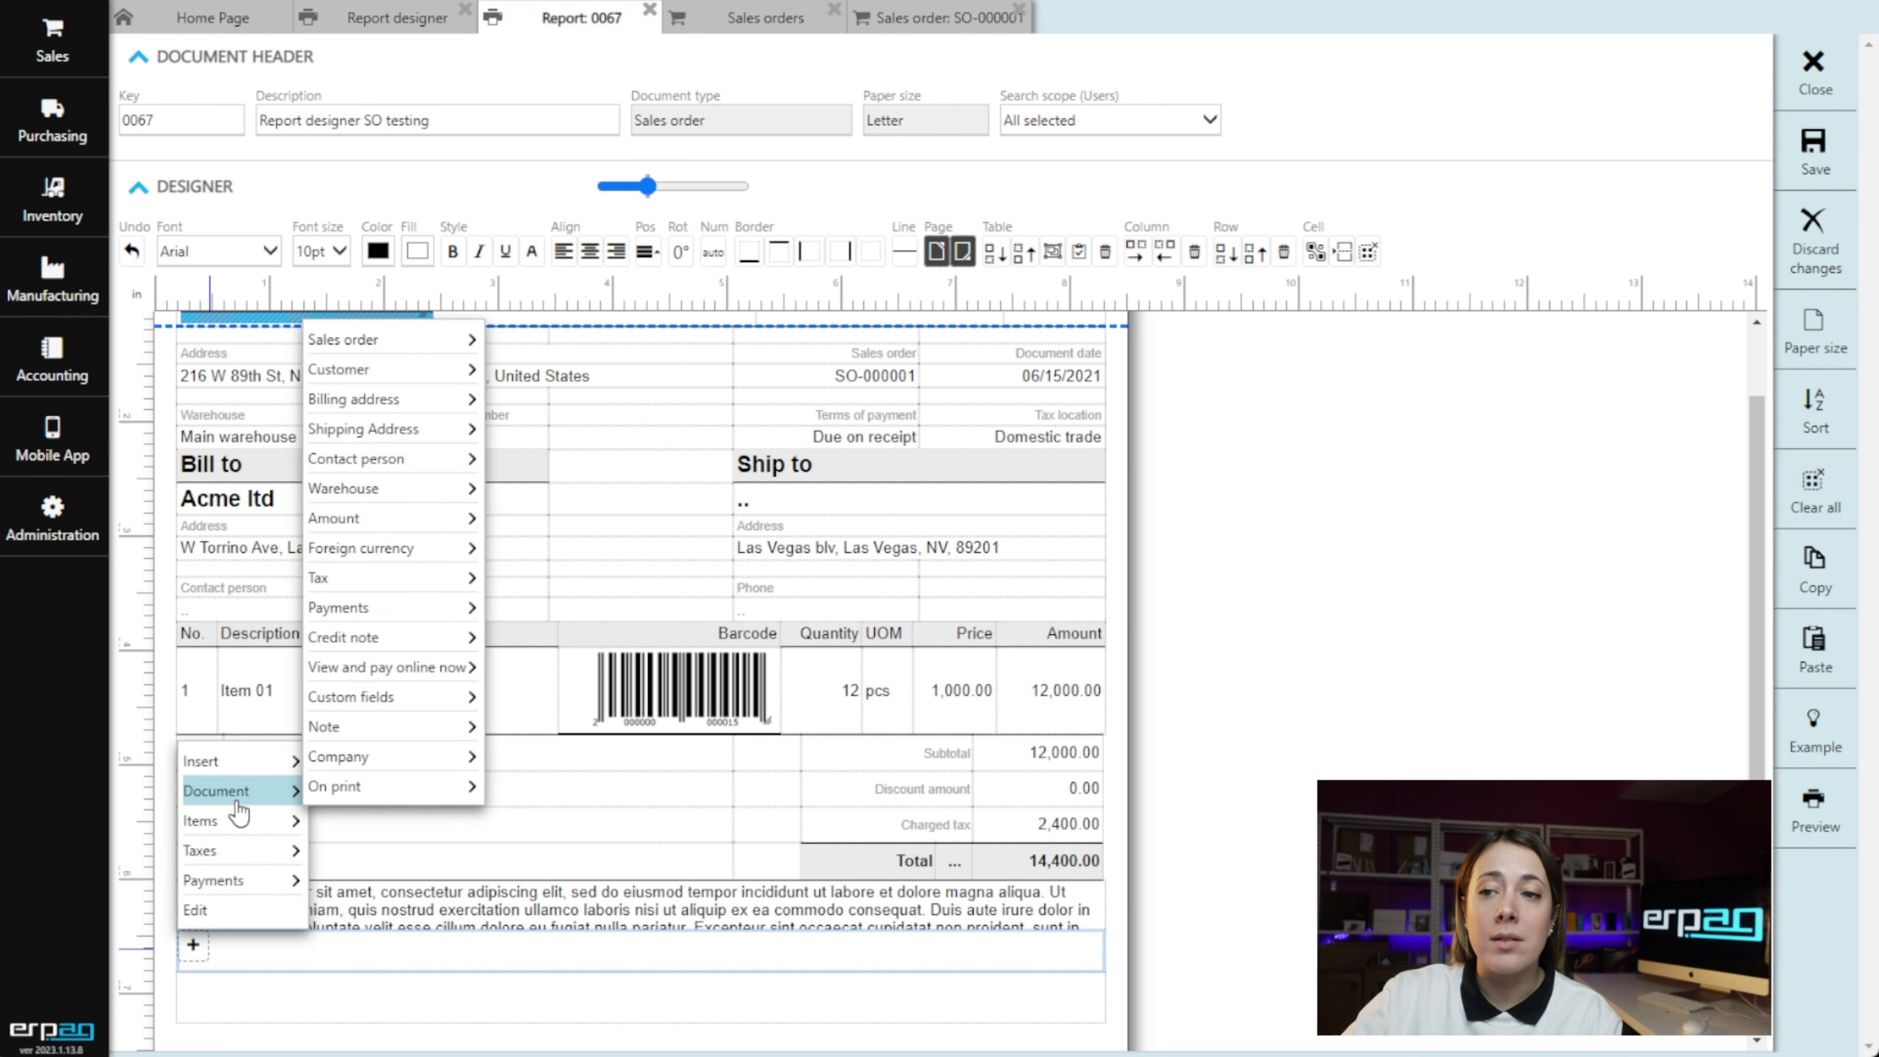
mouse_move(386, 696)
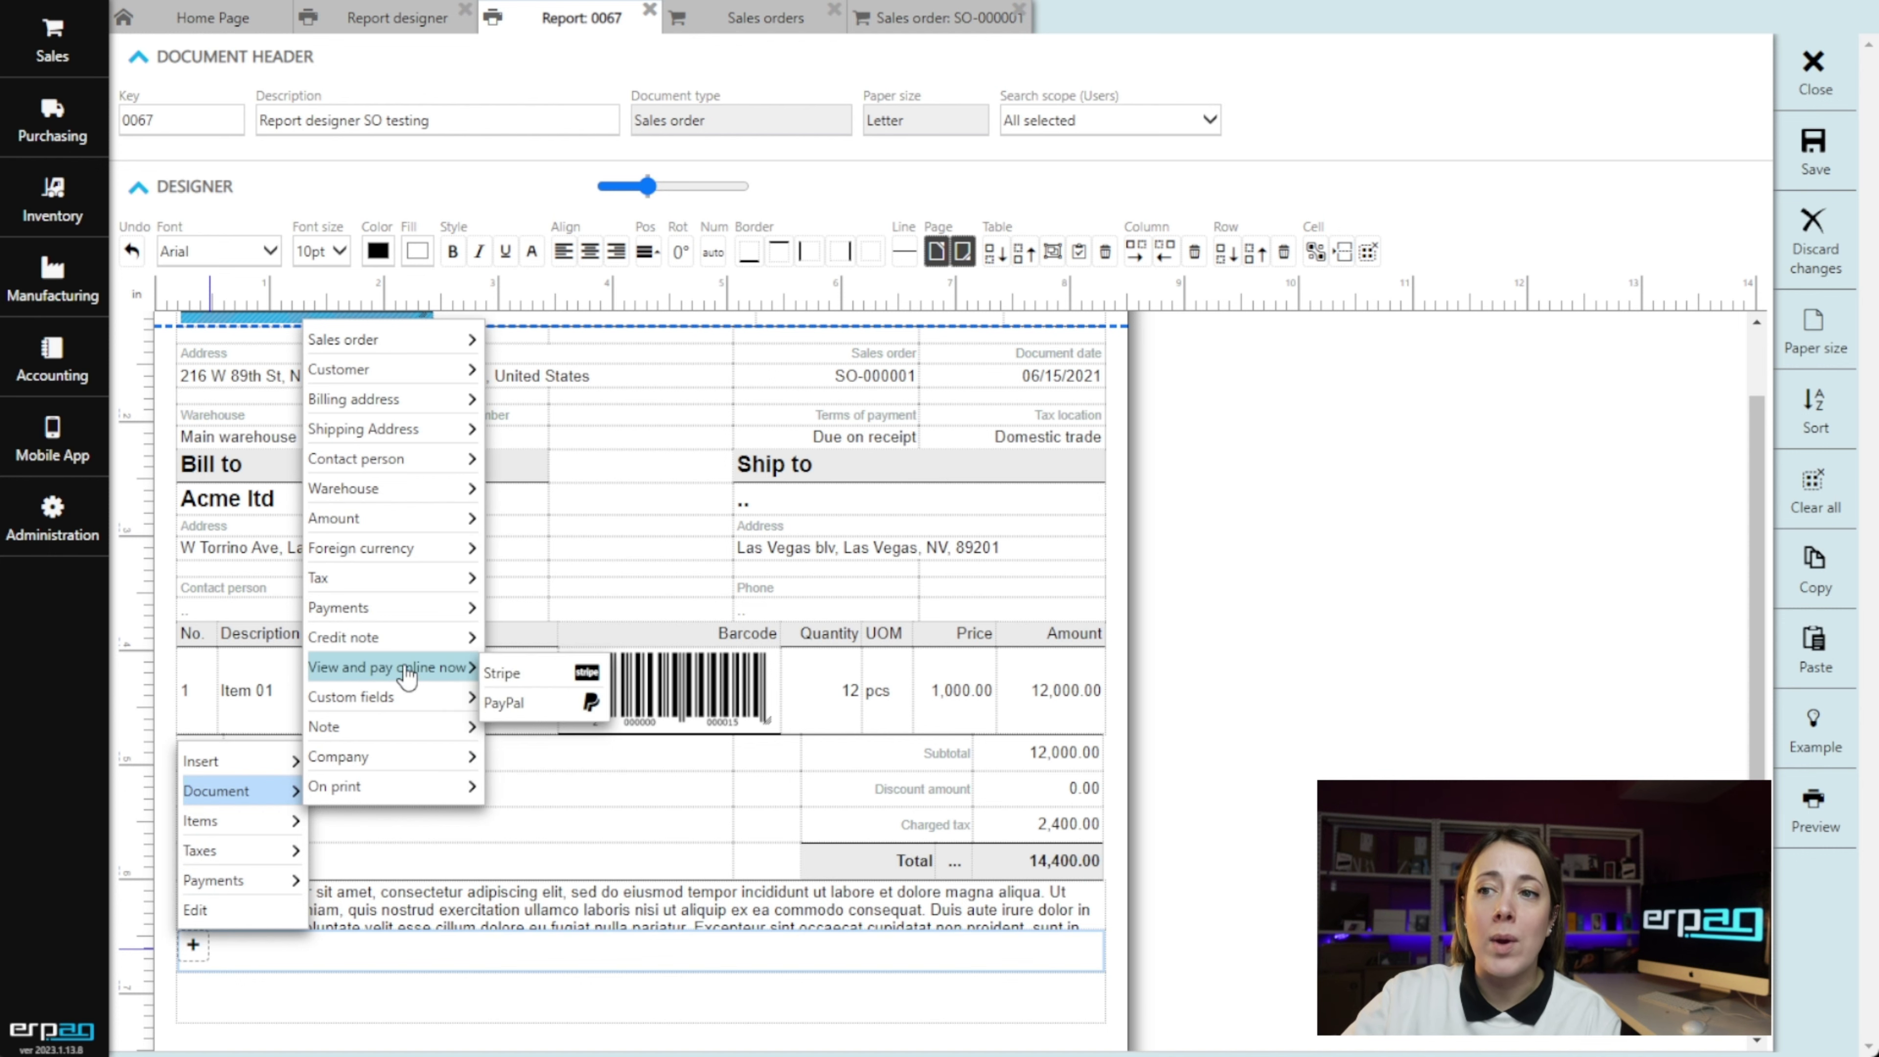
click(525, 673)
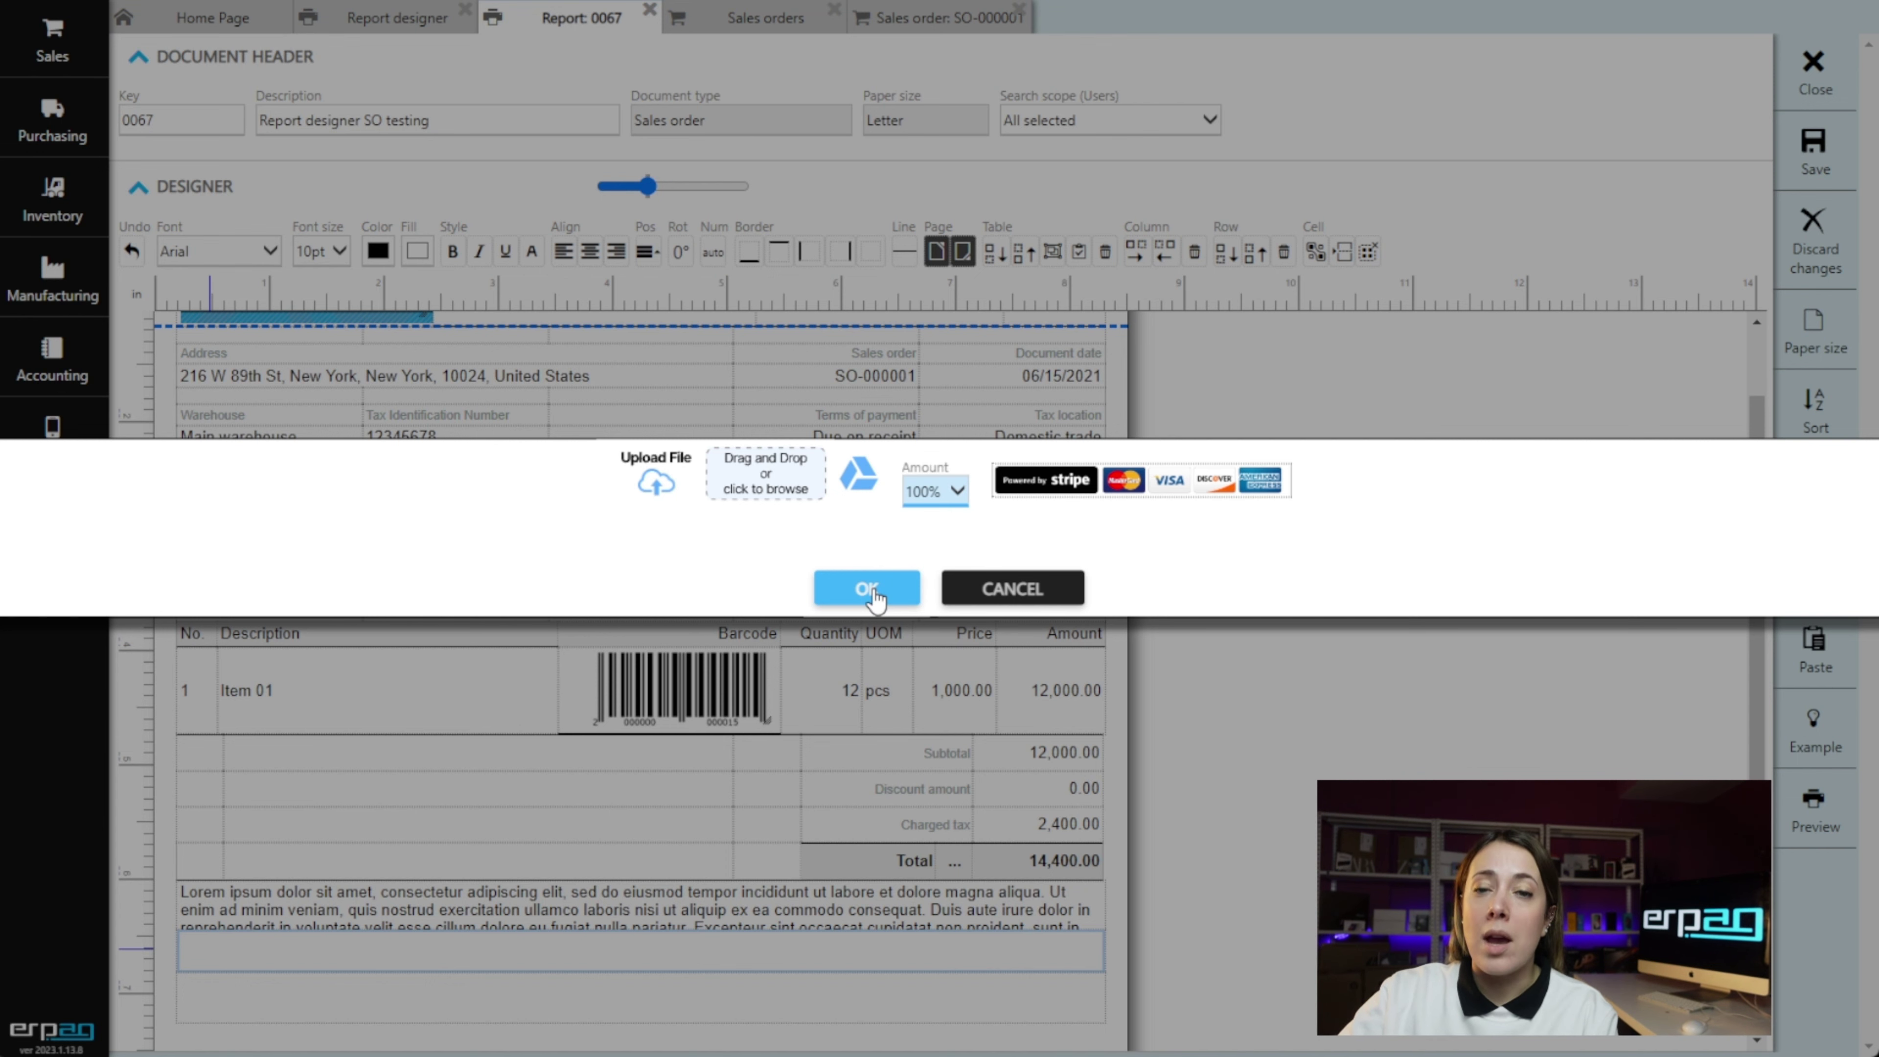
click(867, 589)
scroll(1051, 640, down, 2)
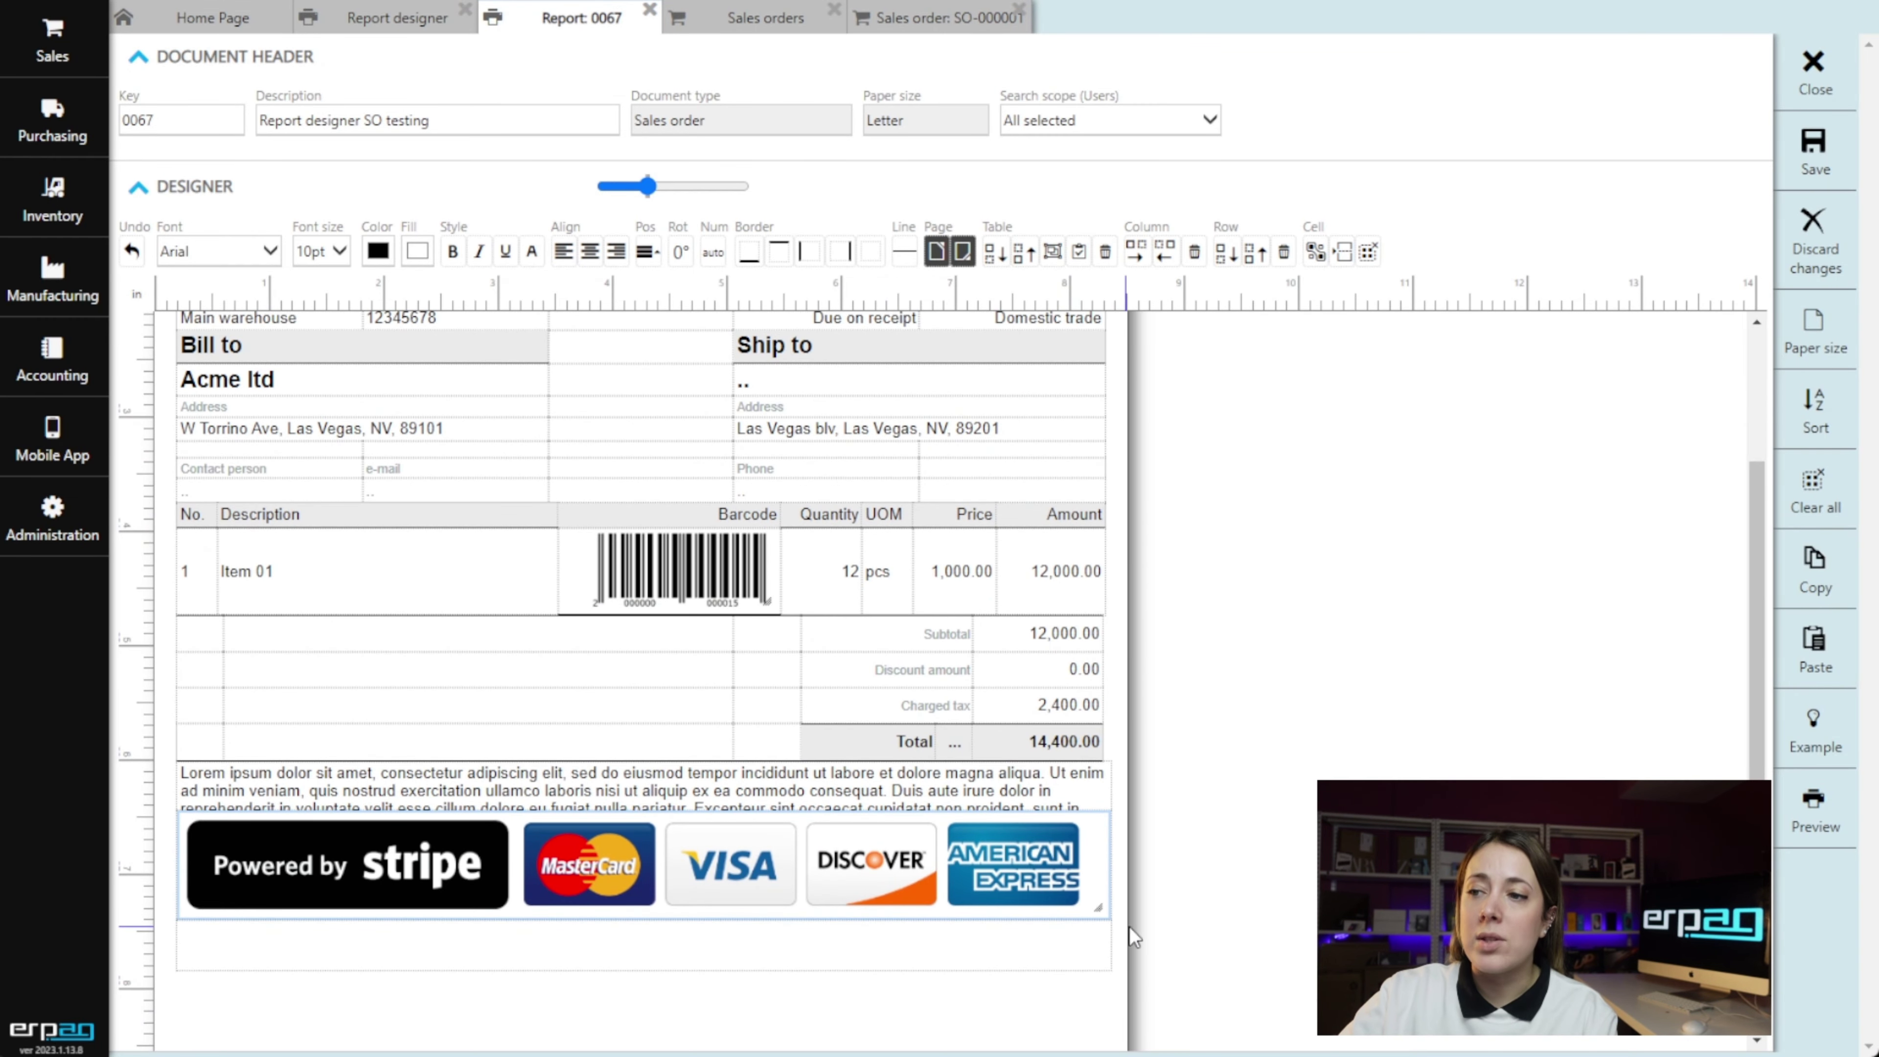
drag(1103, 906, 451, 834)
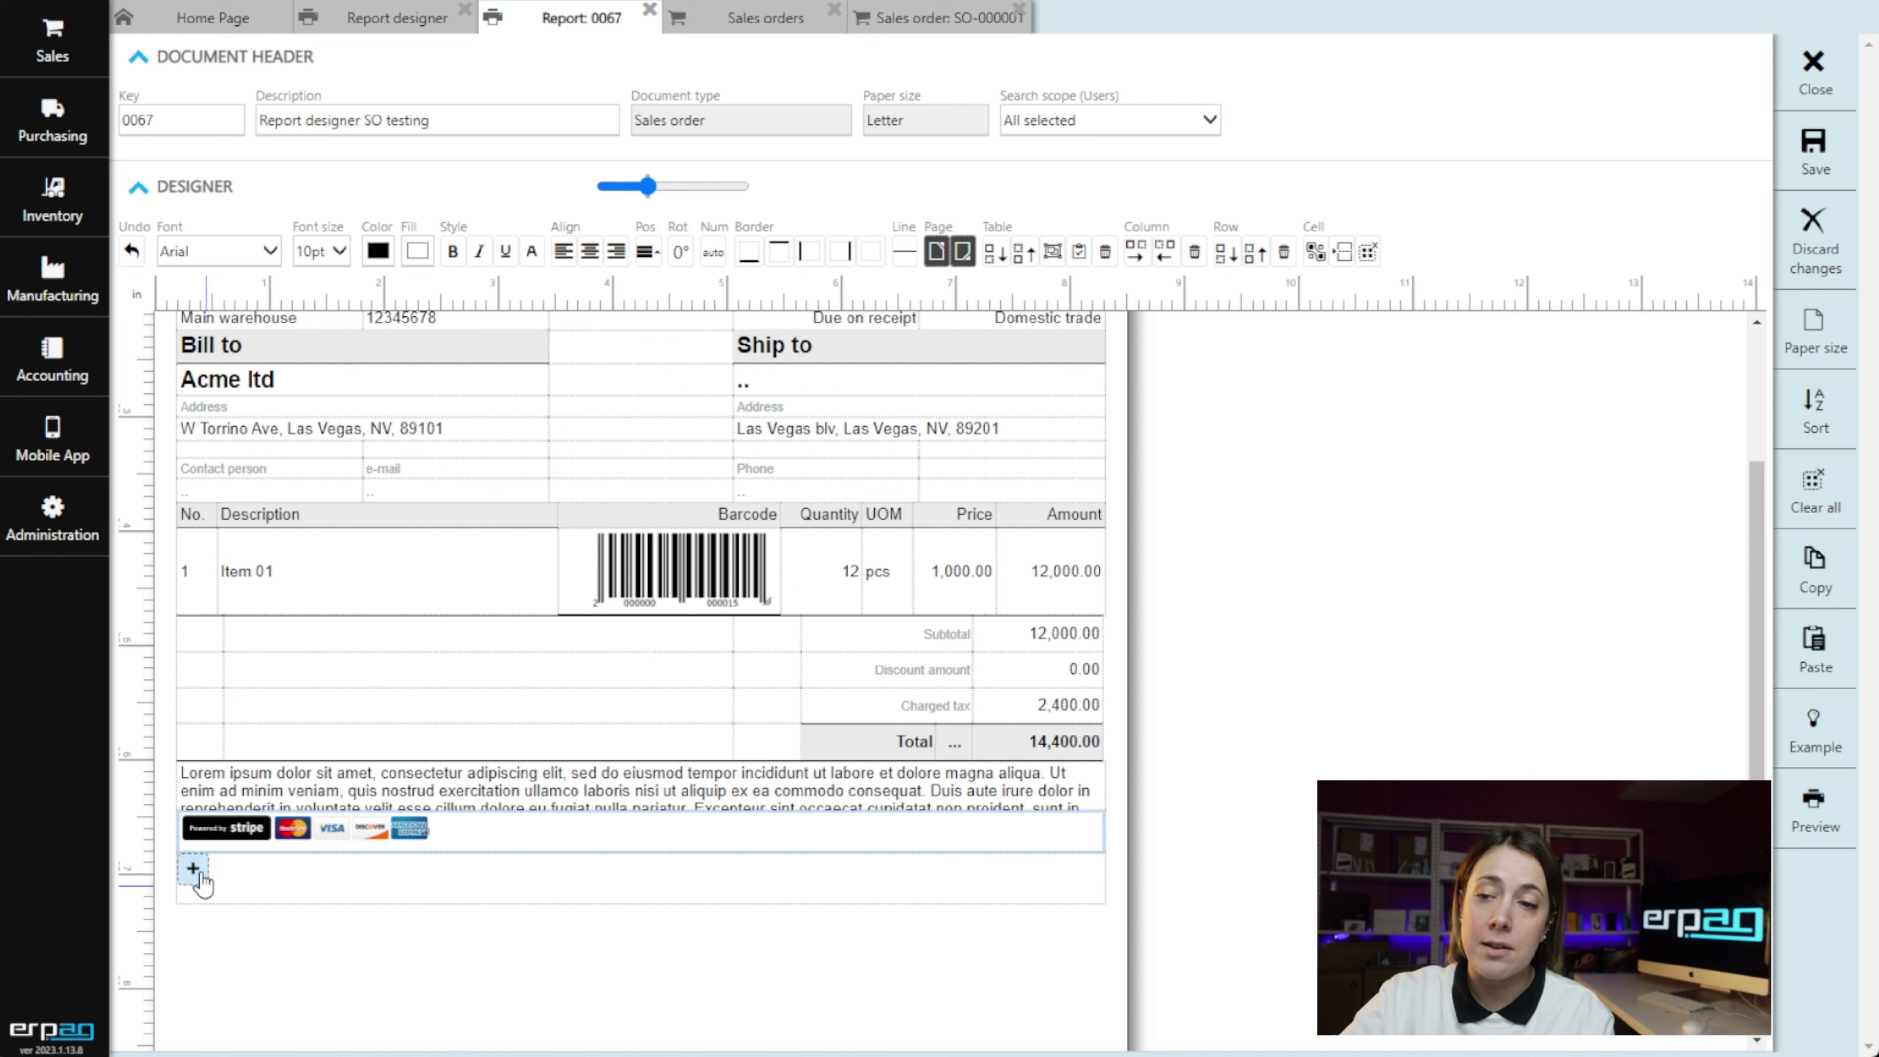
Insert the PayPal online payment image in the row below the Stripe image, shrink it proportionally, and save the report.
click(194, 871)
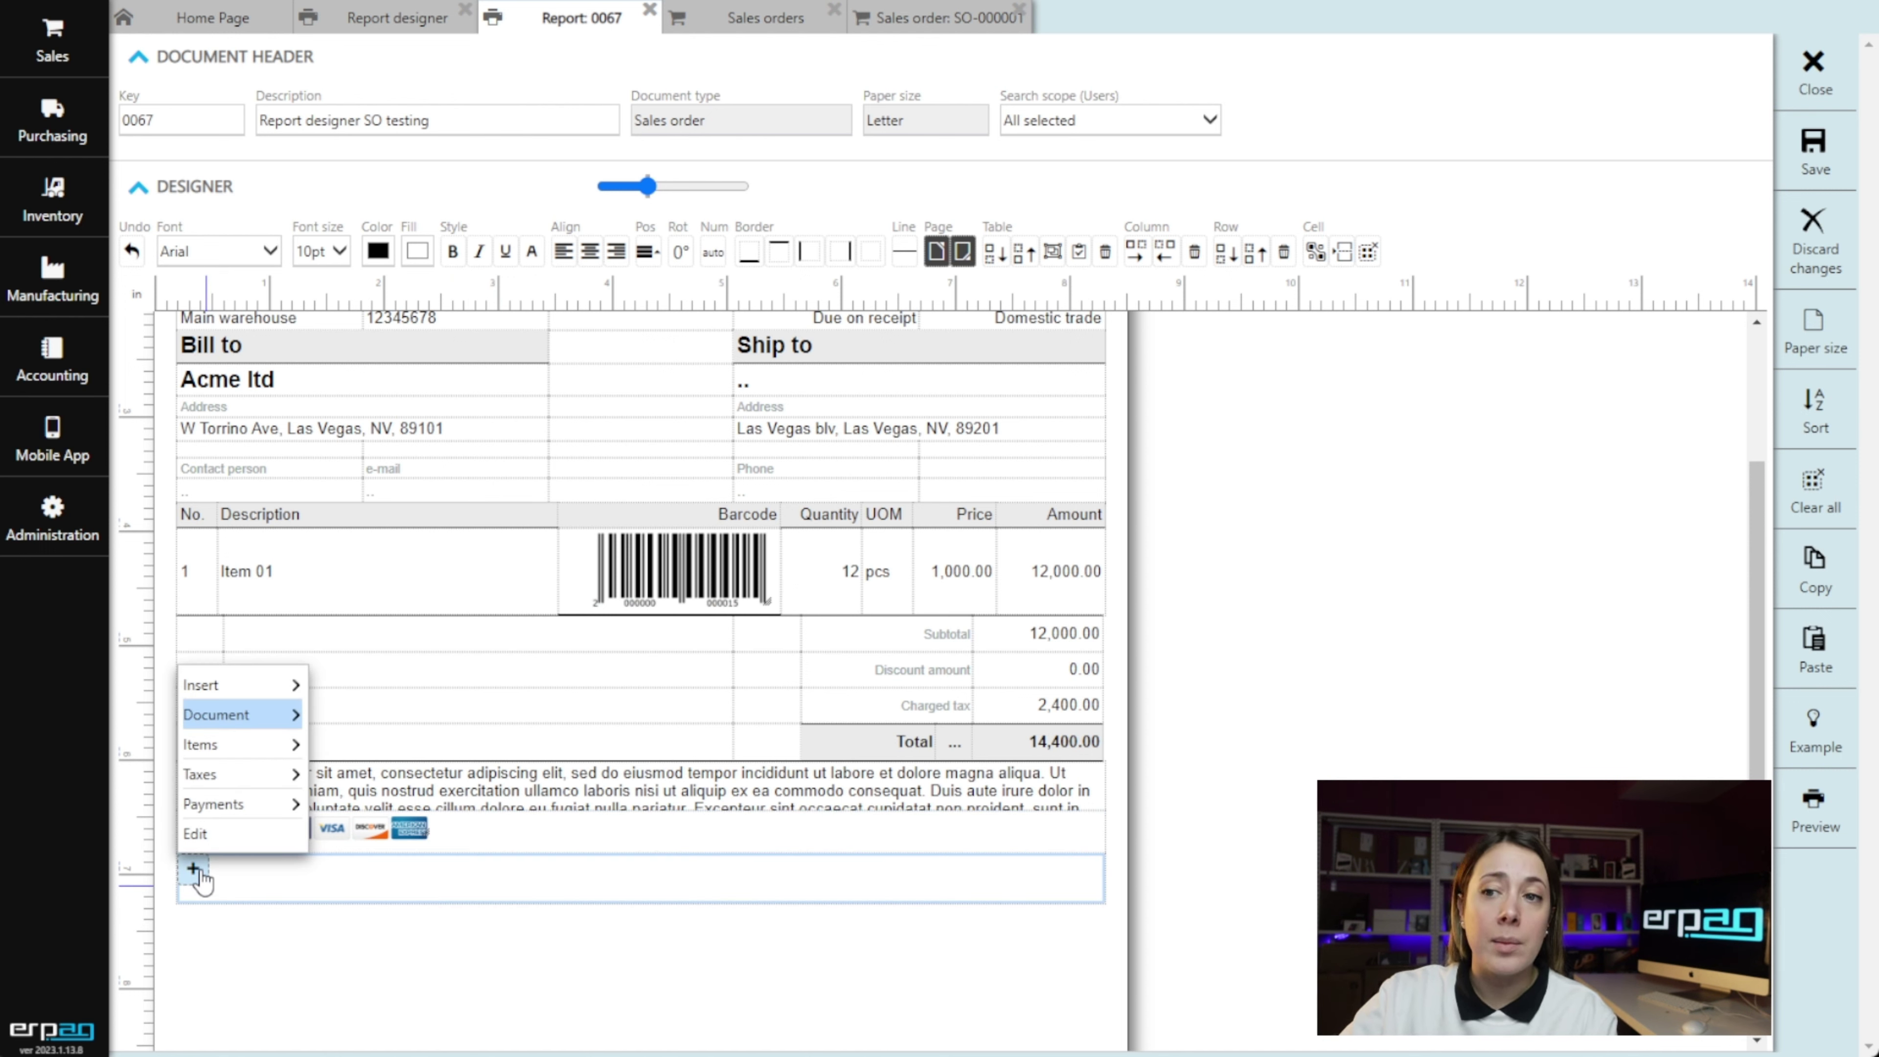
mouse_move(220, 730)
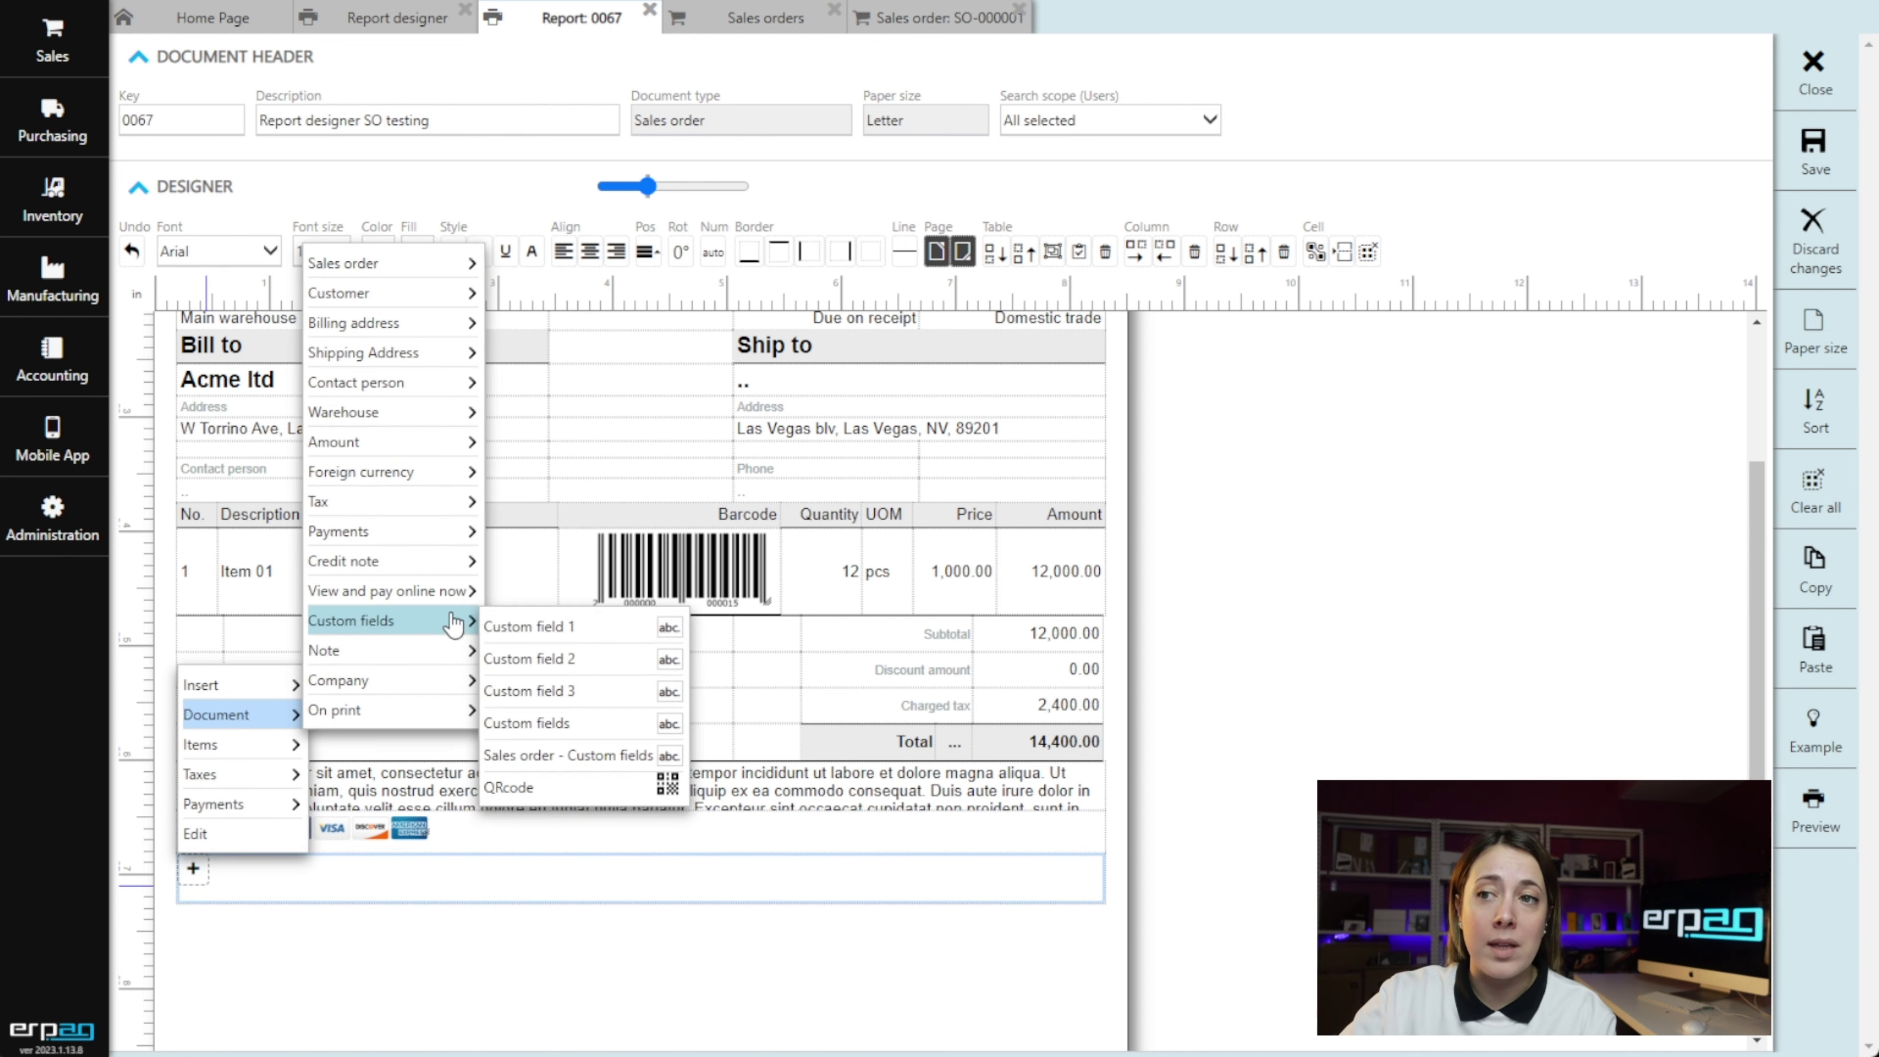
mouse_move(449, 596)
click(544, 627)
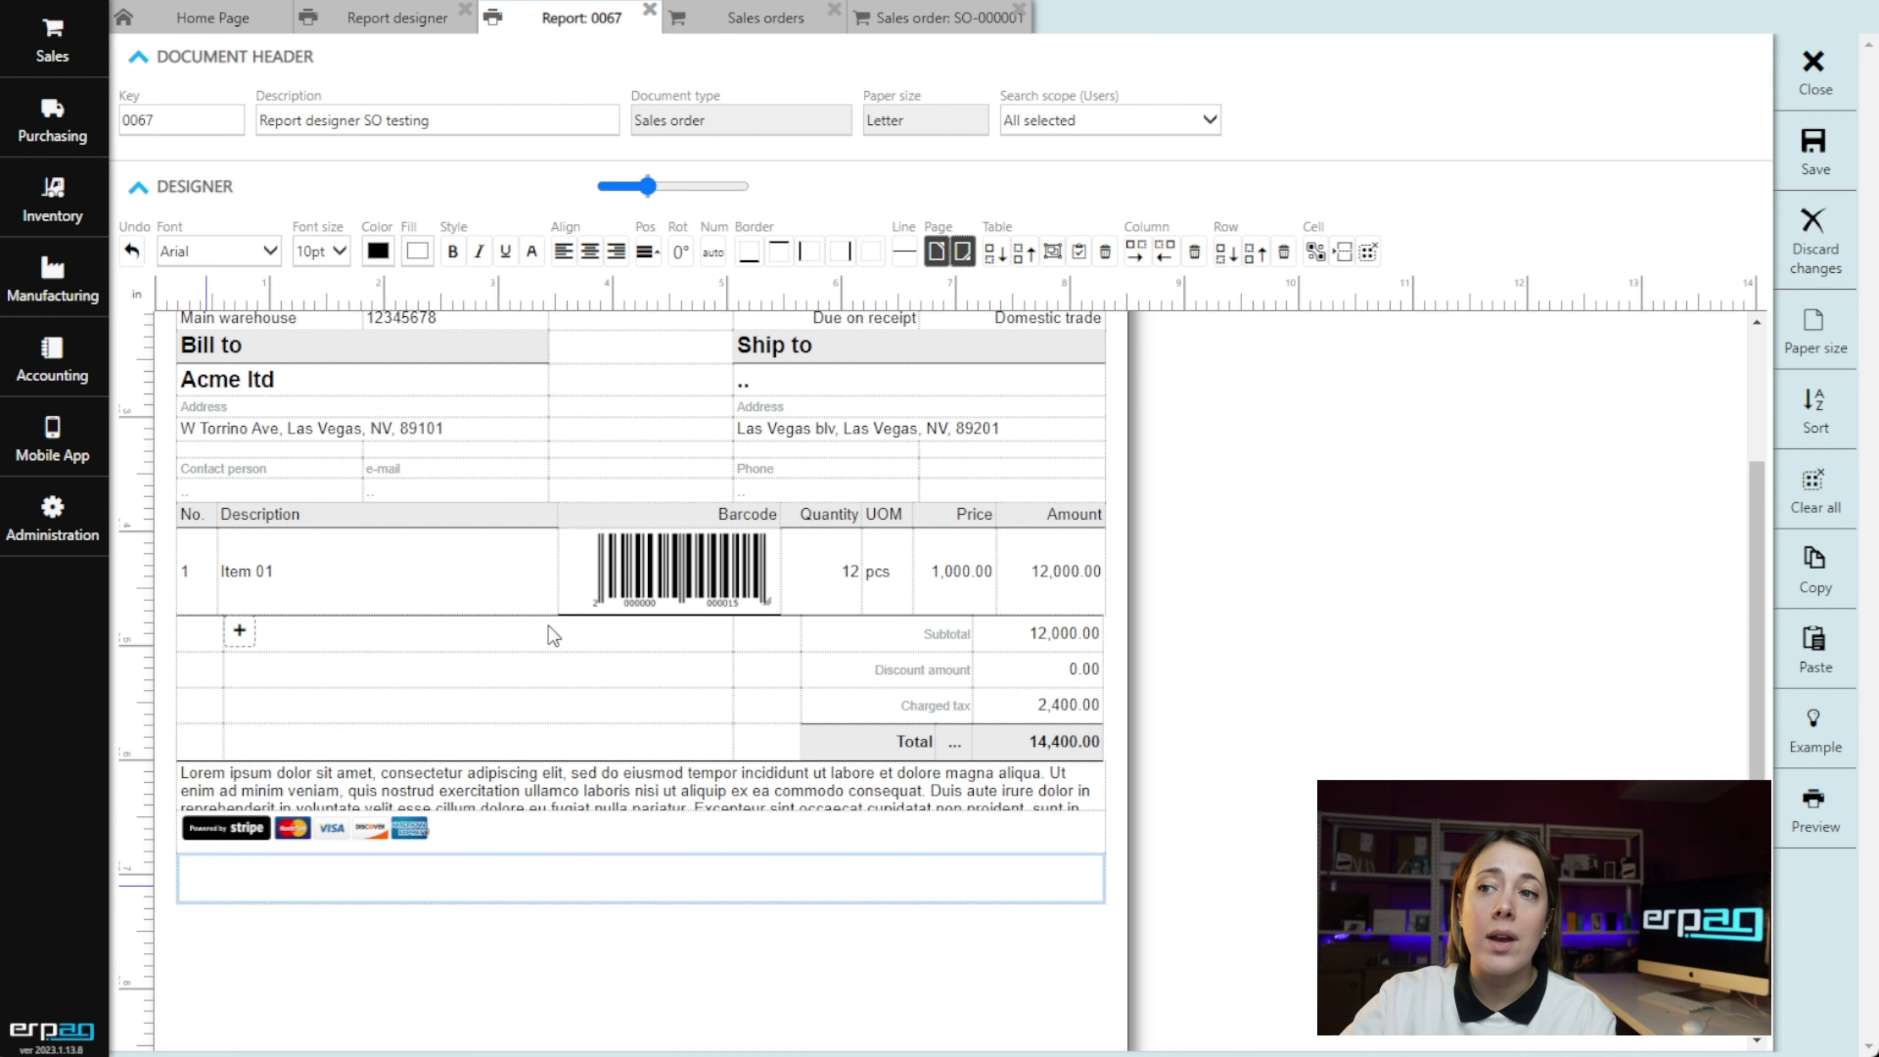
click(868, 596)
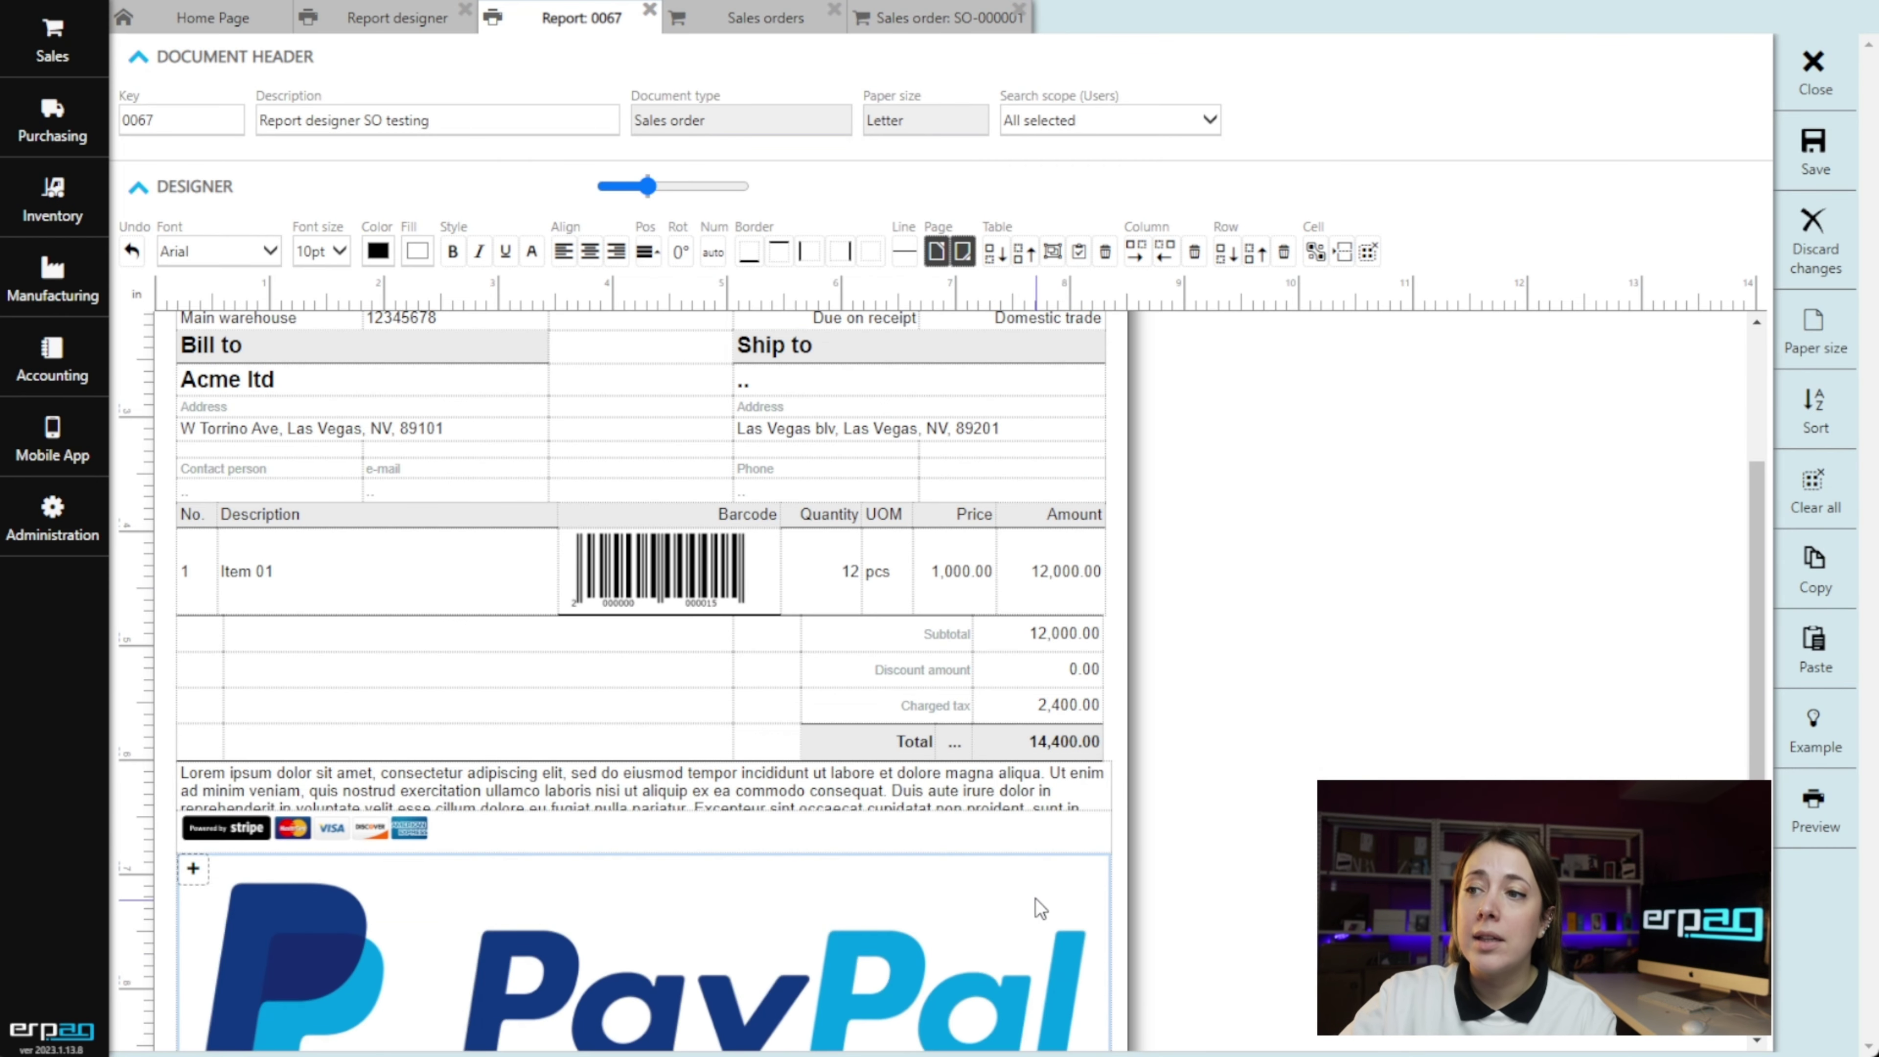
scroll(1037, 903, down, 3)
drag(1095, 992, 368, 777)
scroll(1009, 887, up, 9)
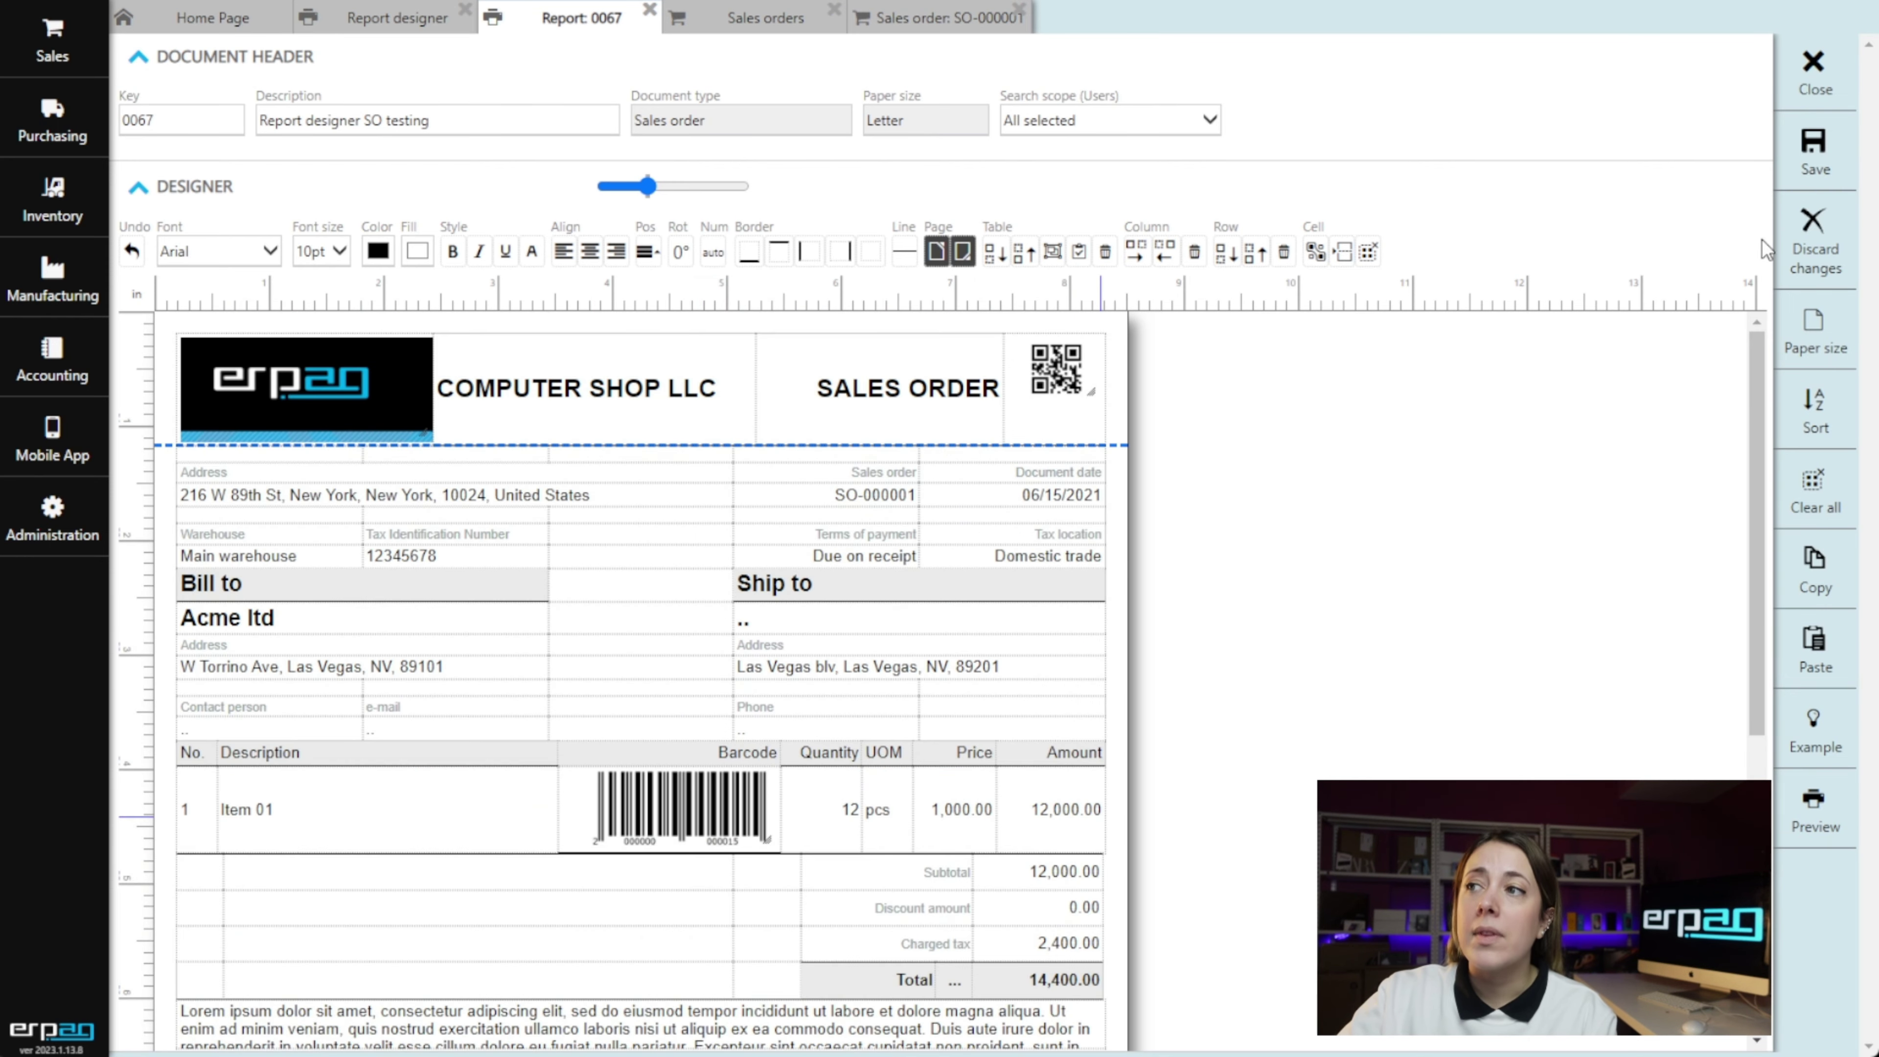
click(1785, 178)
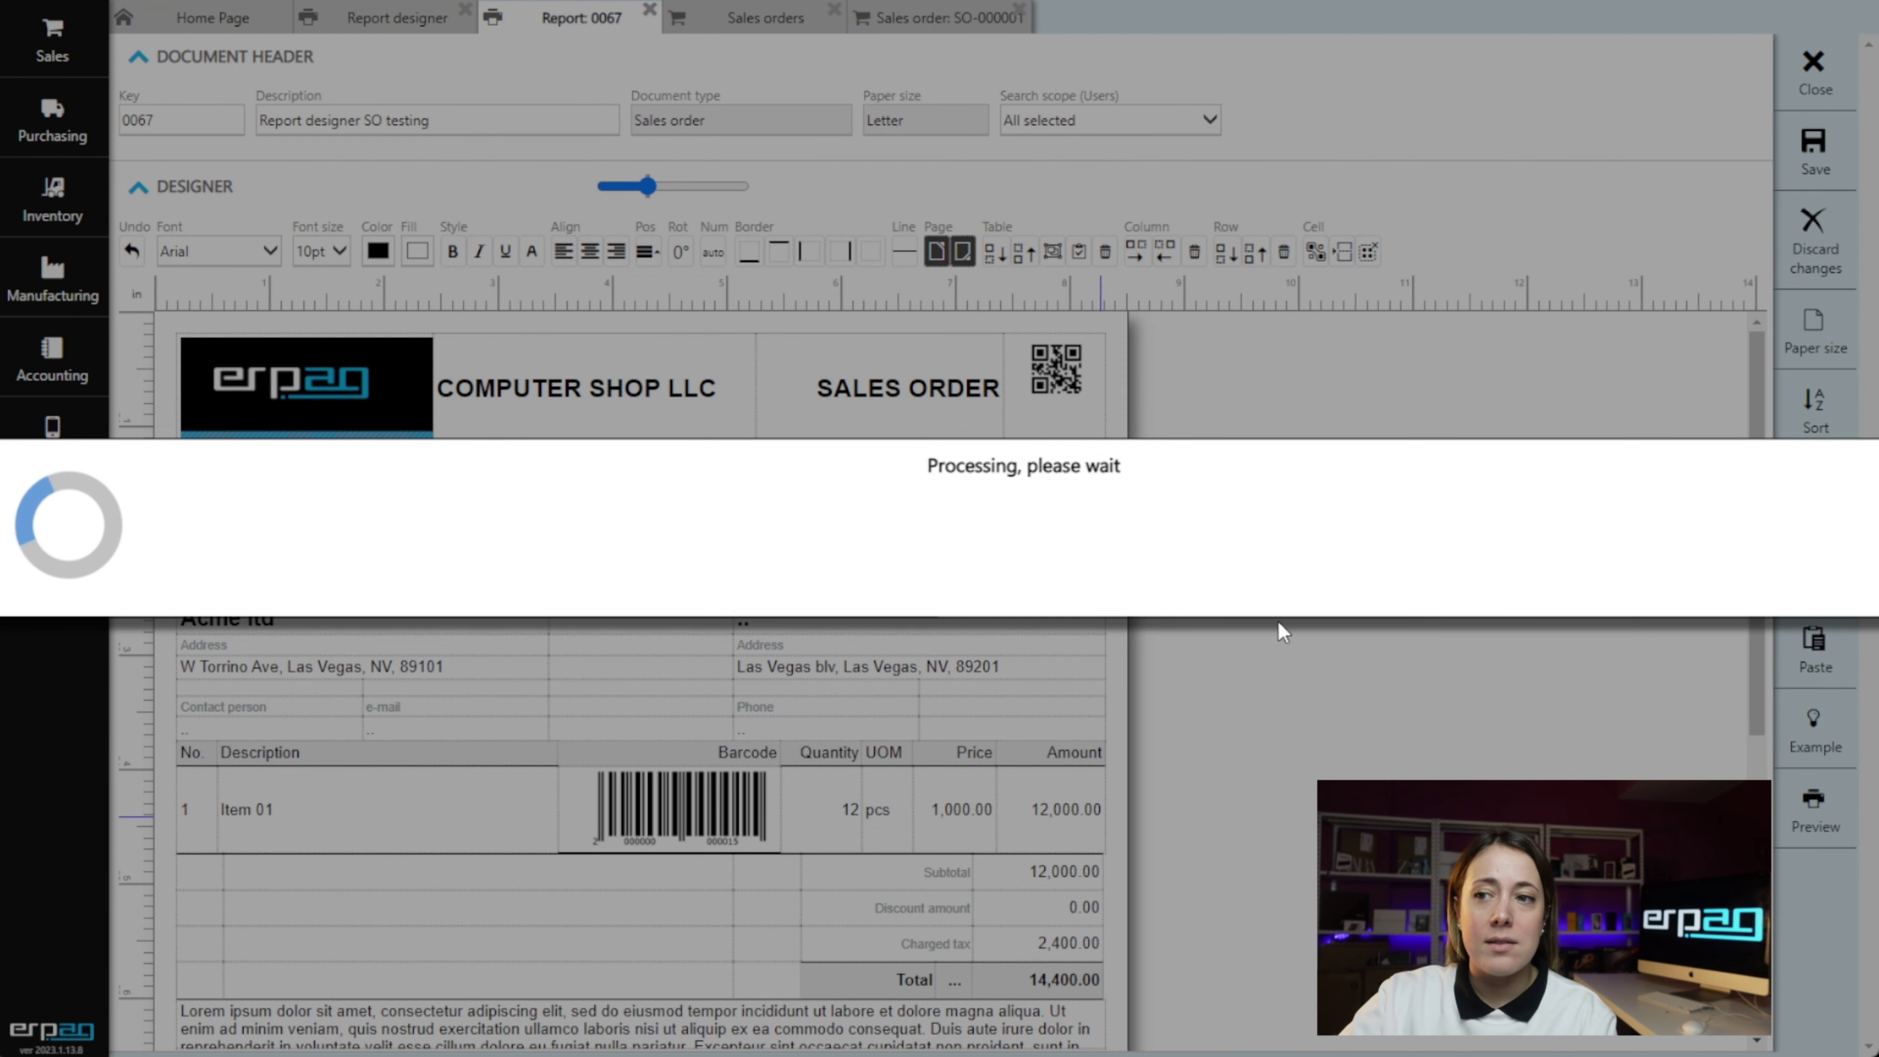